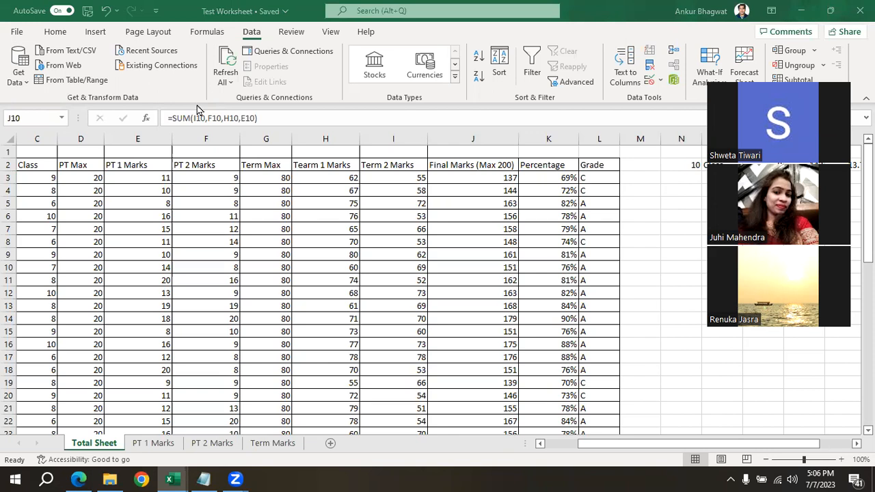
- Restore the Test Worksheet window to a floating size, stretch it across the screen width, make it taller and move it up
left_click(831, 11)
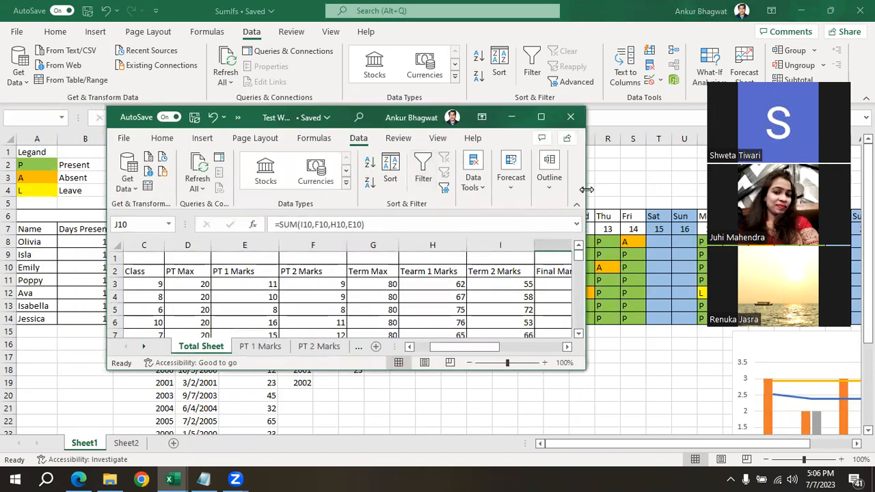
left_click_drag(587, 189, 873, 192)
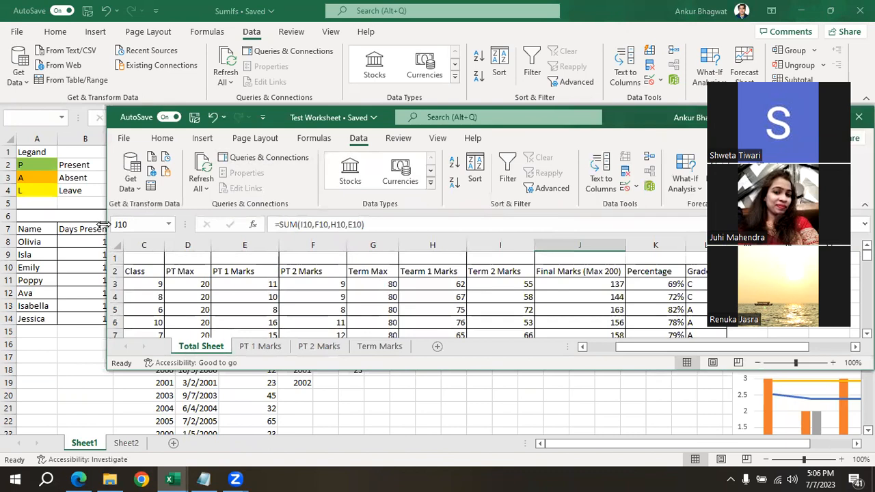
left_click_drag(104, 225, 0, 225)
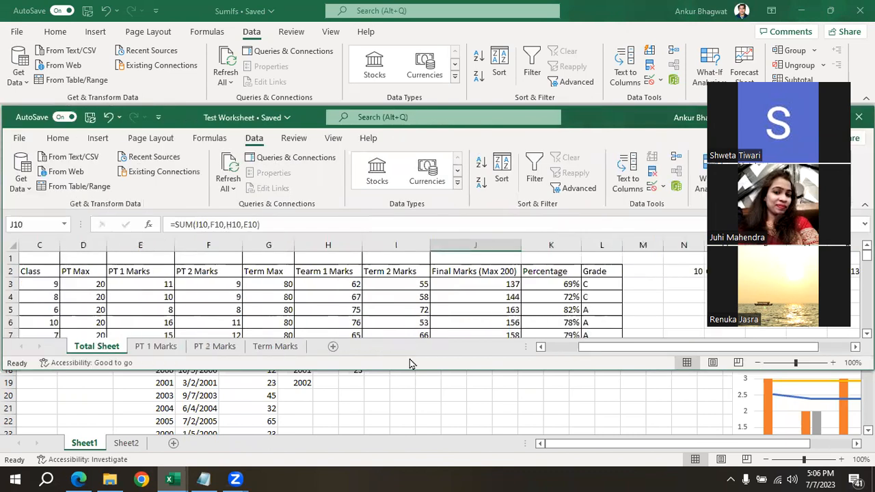
left_click_drag(412, 373, 415, 444)
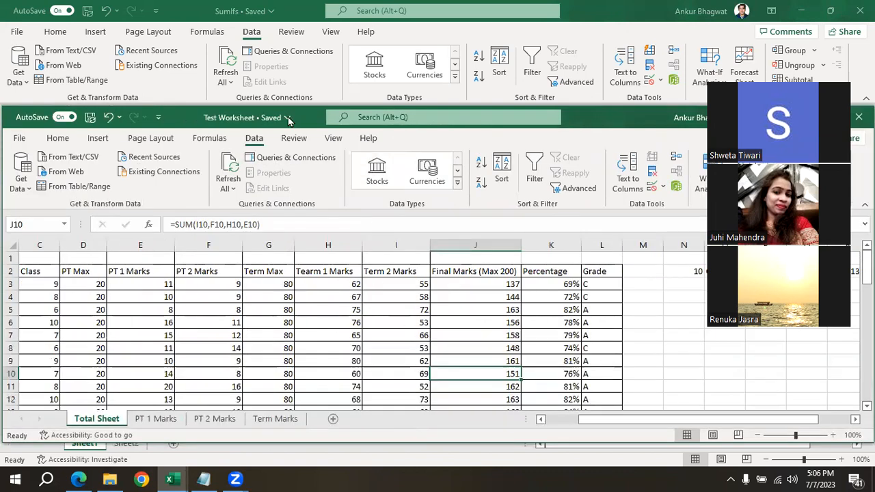
left_click_drag(312, 108, 329, 71)
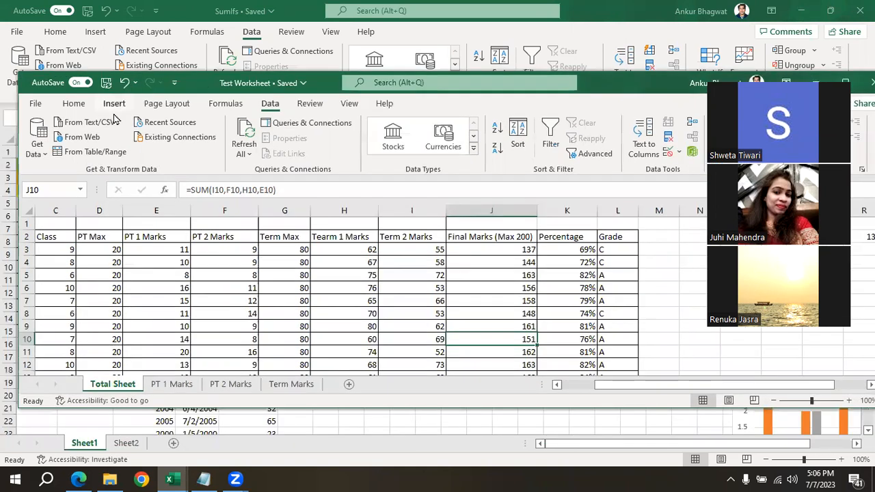
- View the available templates for new workbooks and maximize the Test Worksheet window
left_click(37, 103)
left_click(73, 158)
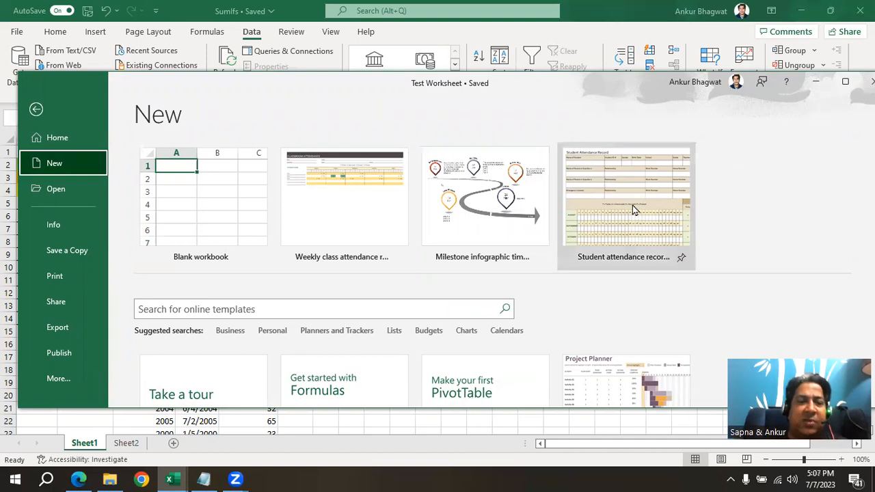
left_click(845, 81)
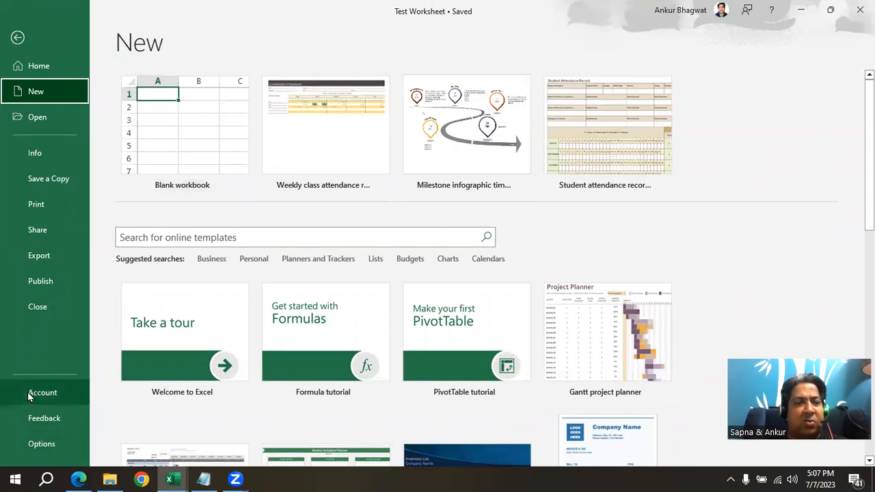
- Look at the General program options and the account information, then return to the Total Sheet data
left_click(43, 444)
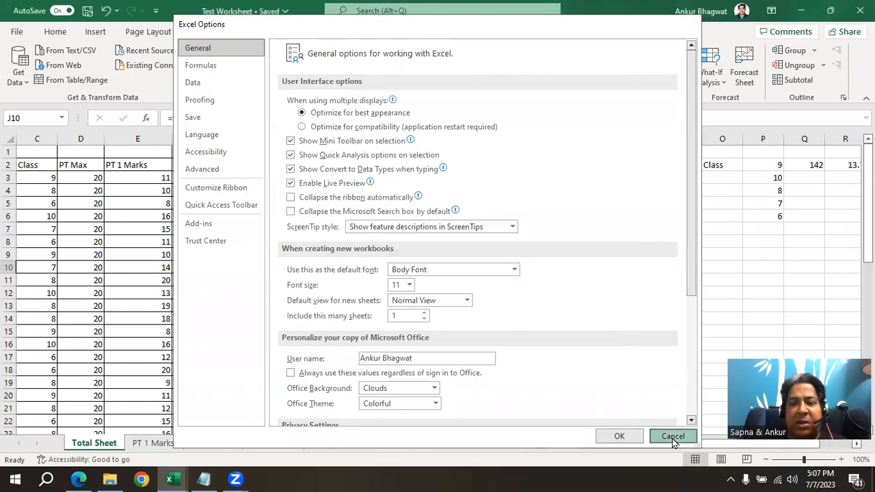
left_click(672, 436)
left_click(16, 32)
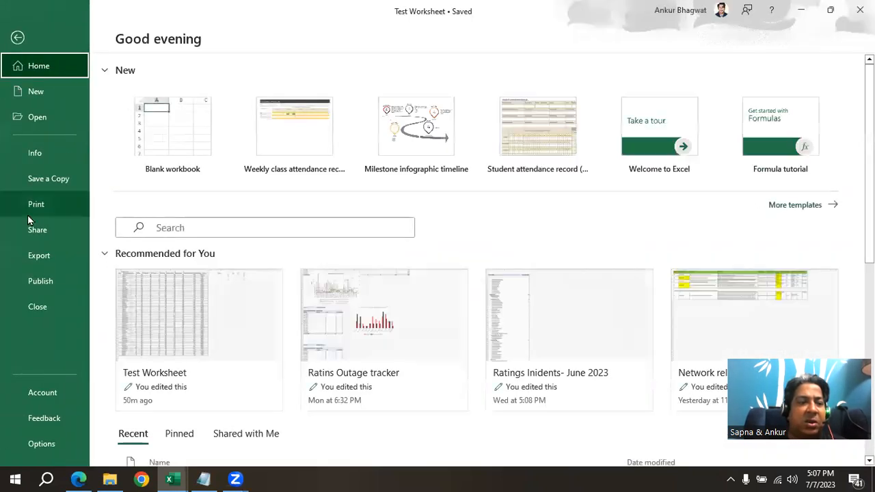
left_click(41, 399)
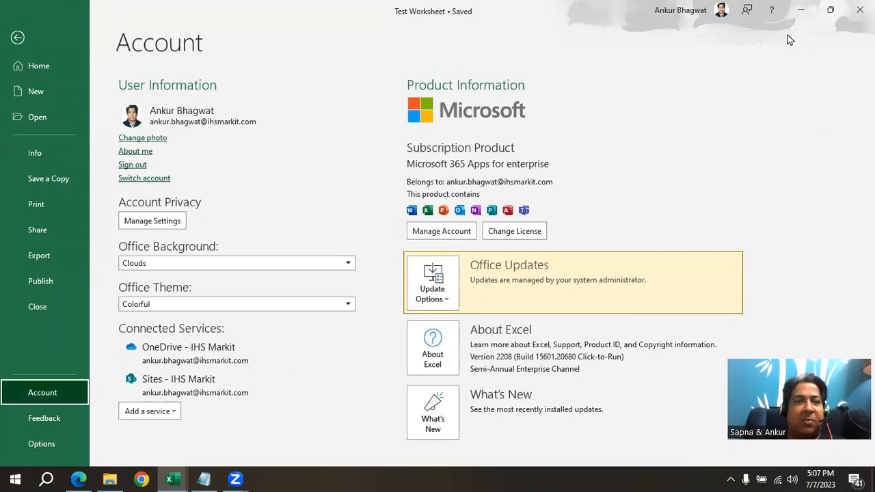
left_click(17, 52)
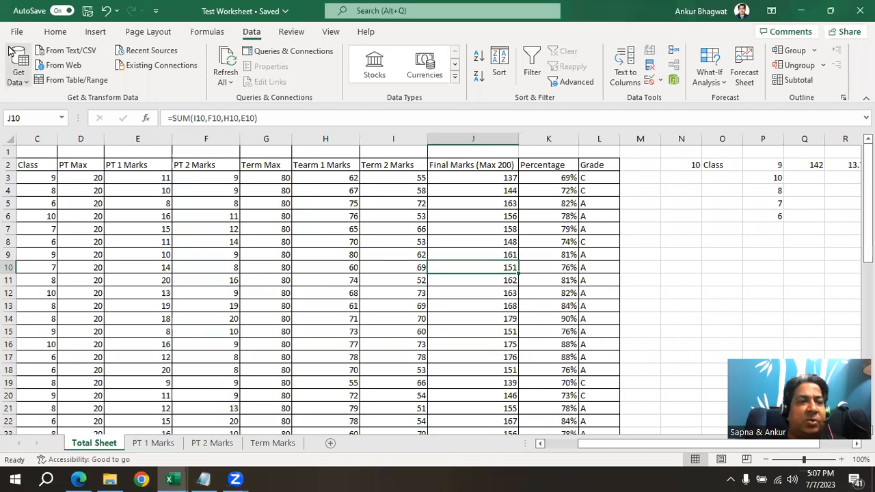
- Search the recent workbooks for "attendance"
left_click(16, 32)
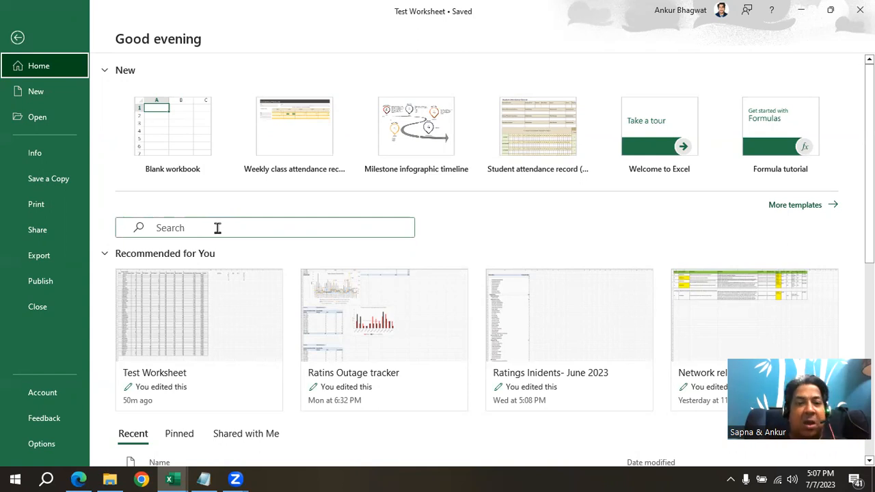
left_click(218, 227)
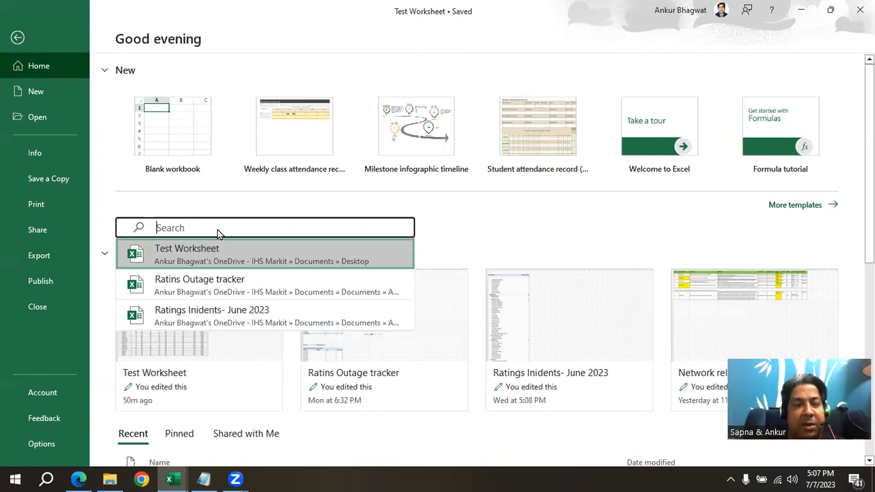
type("attendance")
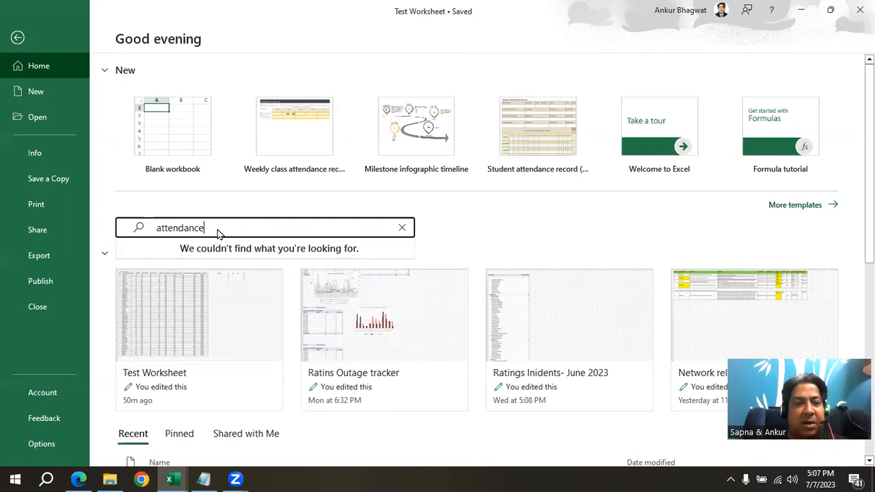
- Search the online workbook templates for "attendance"
left_click(793, 208)
left_click(262, 237)
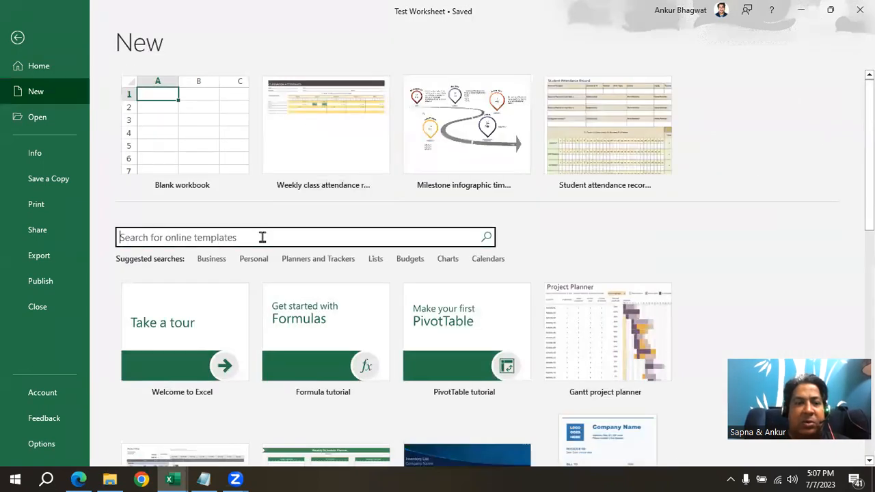
type("attendance")
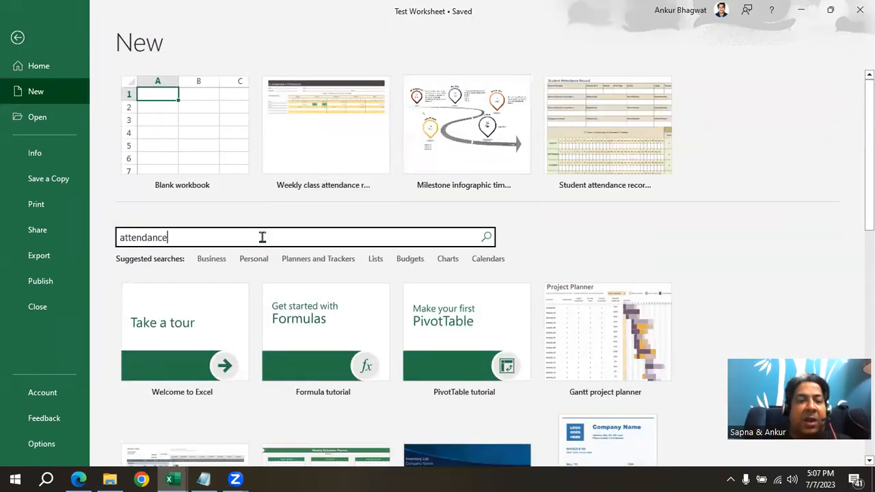
key("Return")
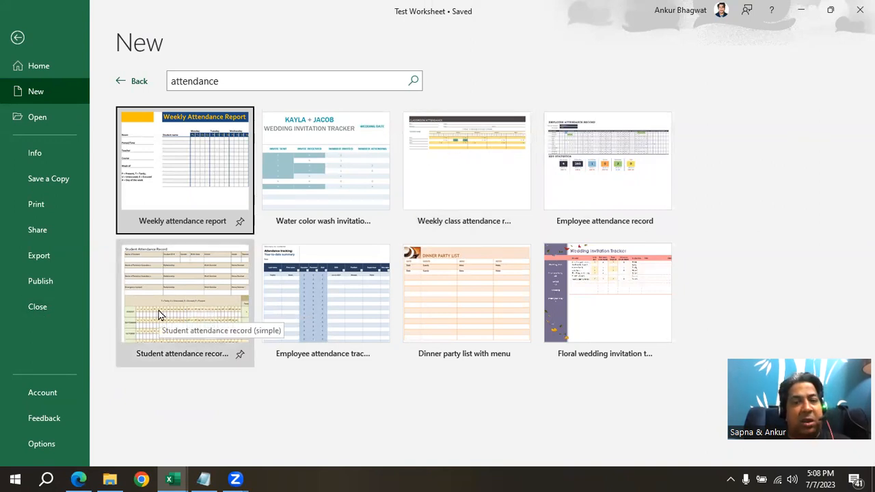
- Create a workbook from the Weekly class attendance record template and look over its Classroom Attendance sheet
left_click(499, 172)
left_click(526, 326)
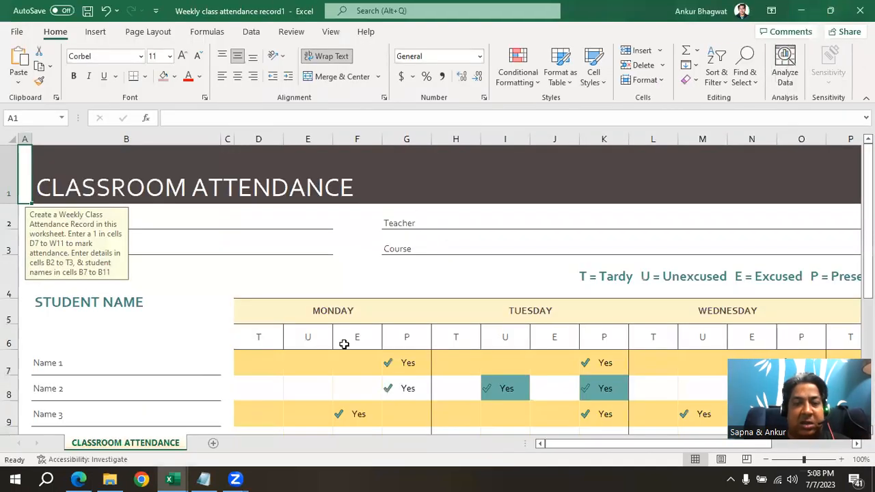
scroll(344, 344, "down", 1)
scroll(343, 343, "down", 1)
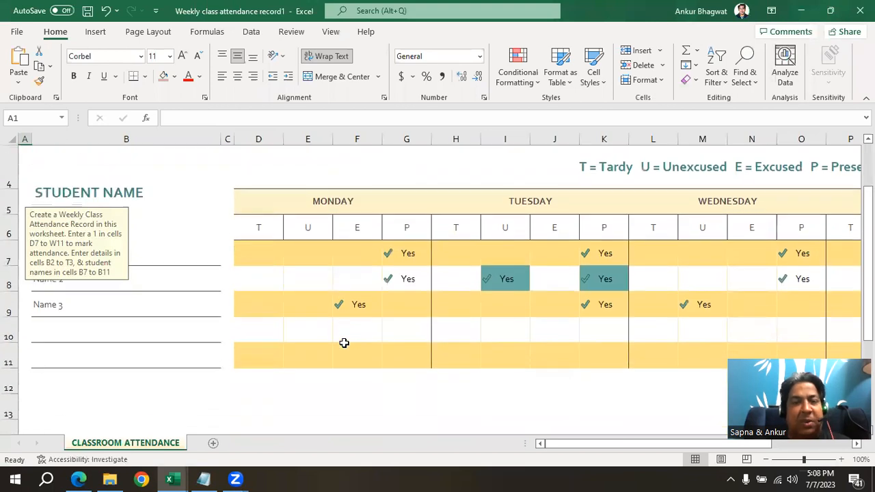
scroll(237, 256, "up", 1)
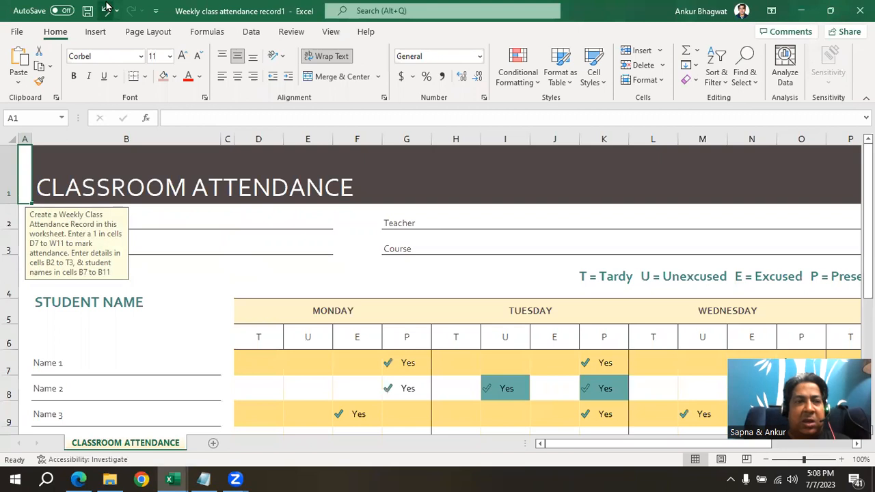
- Create a blank workbook and float its window over the attendance record workbook
left_click(17, 32)
left_click(35, 92)
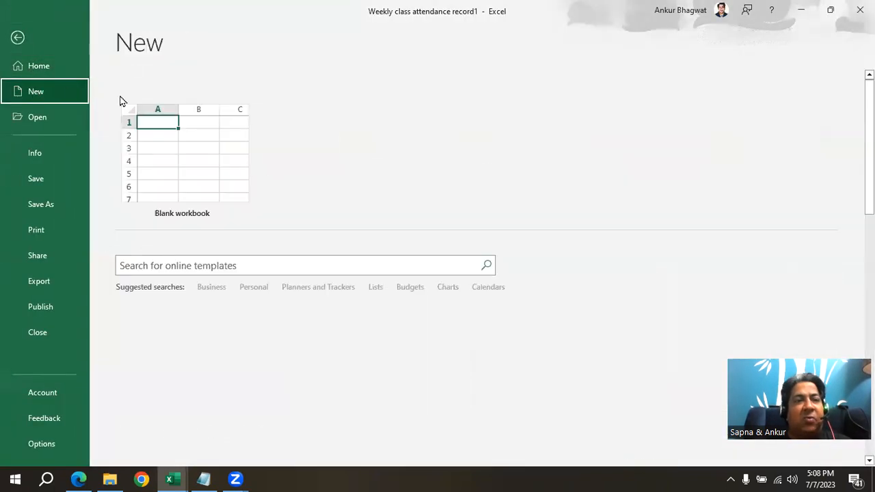
left_click(164, 123)
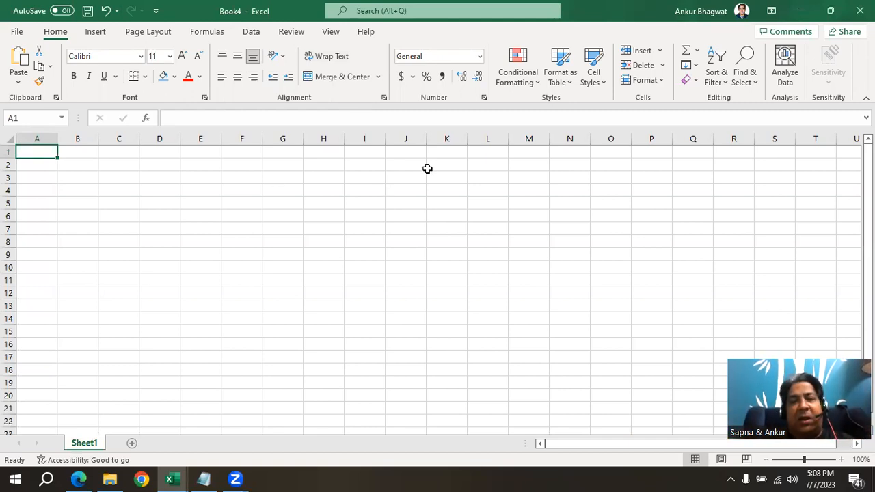
left_click(829, 11)
left_click_drag(676, 121, 602, 99)
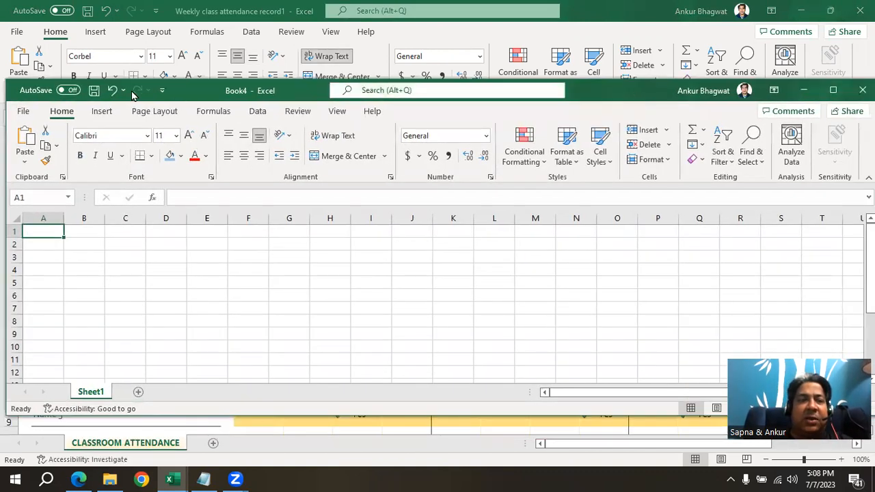
- Examine the Page Layout and Insert command sets in the blank workbook, then return to the Home commands
left_click(19, 110)
left_click(23, 116)
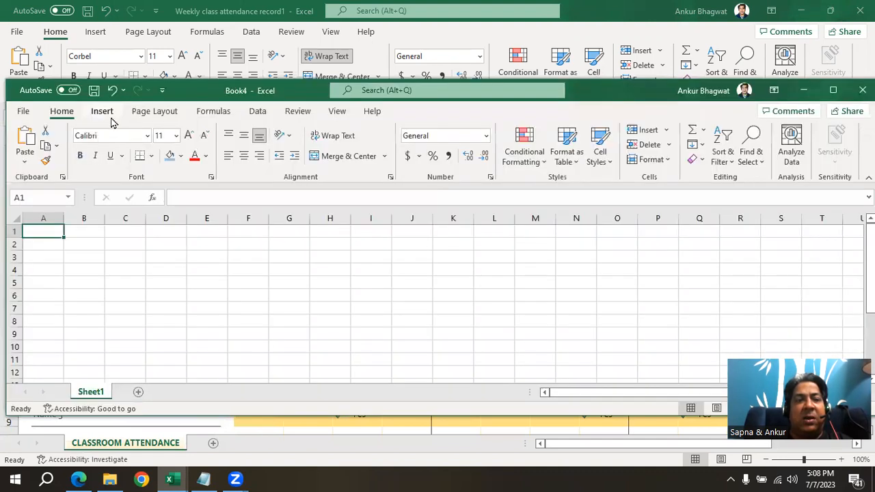
left_click(213, 117)
left_click(156, 112)
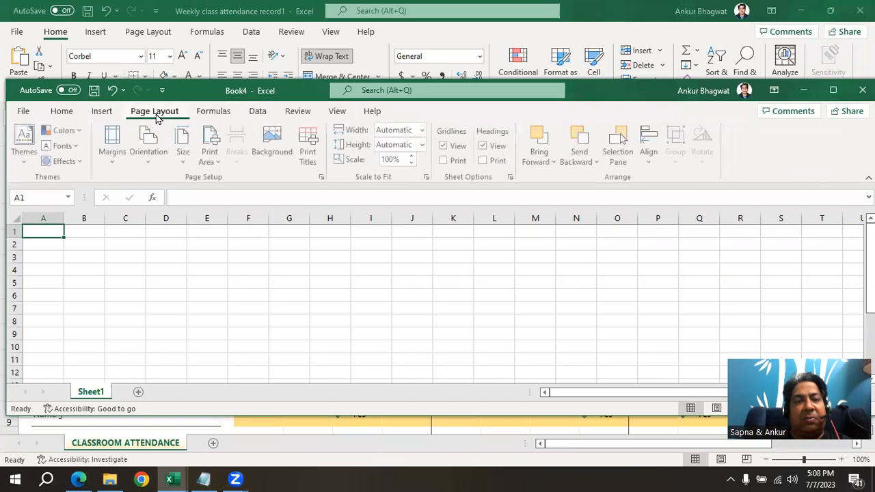
left_click(98, 114)
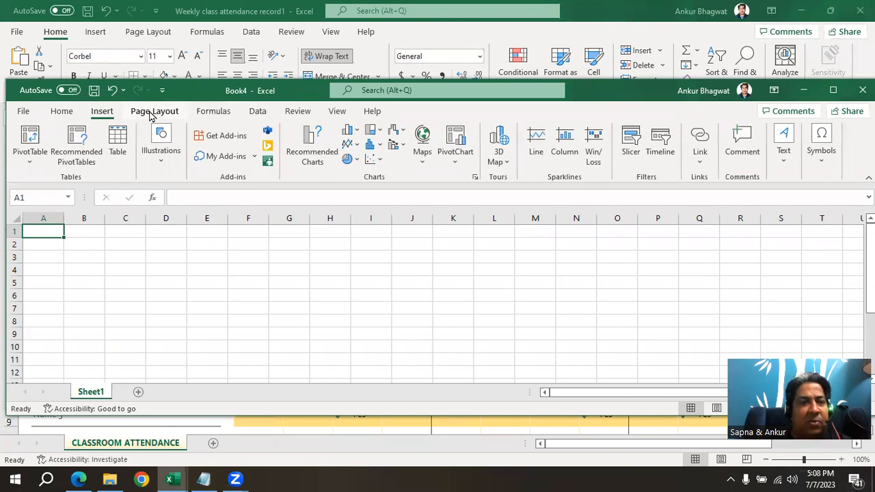
left_click(60, 111)
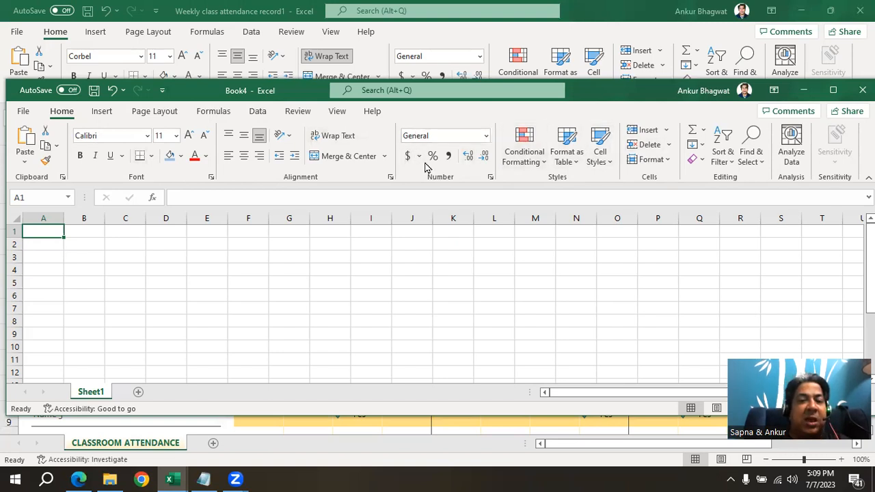
- Look through the number formats available for cell A1 without changing its format
left_click(462, 135)
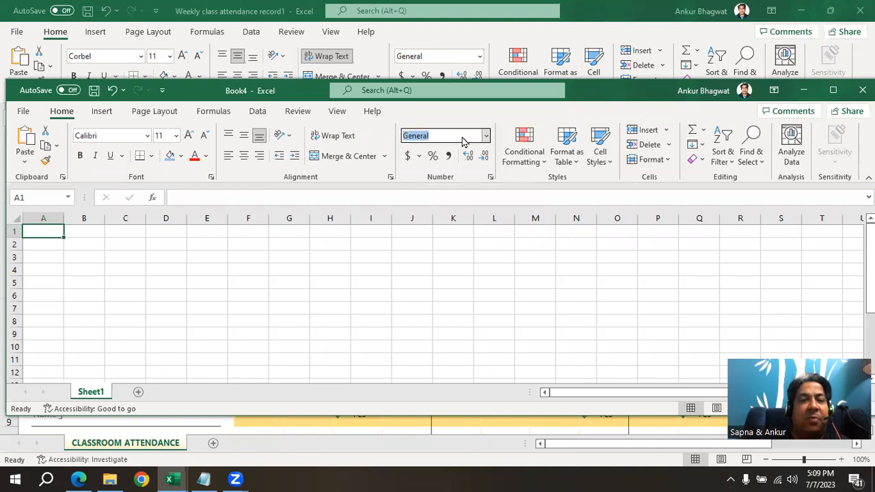
left_click(486, 136)
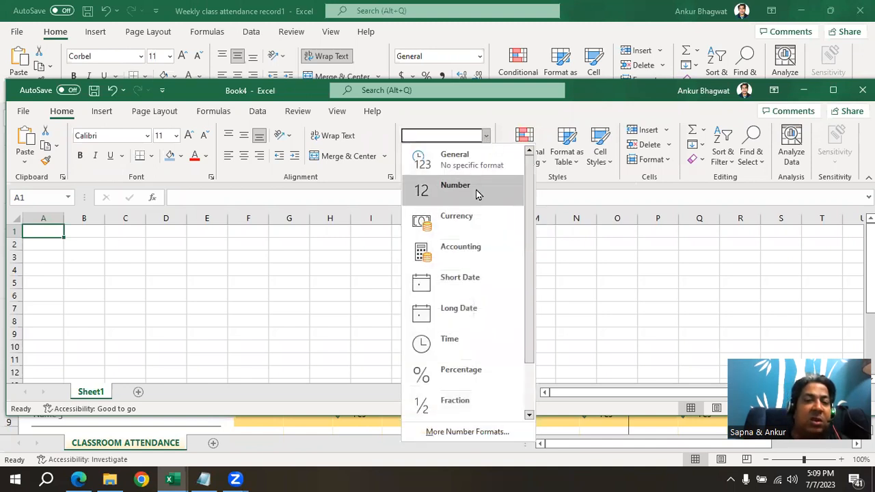
left_click(485, 137)
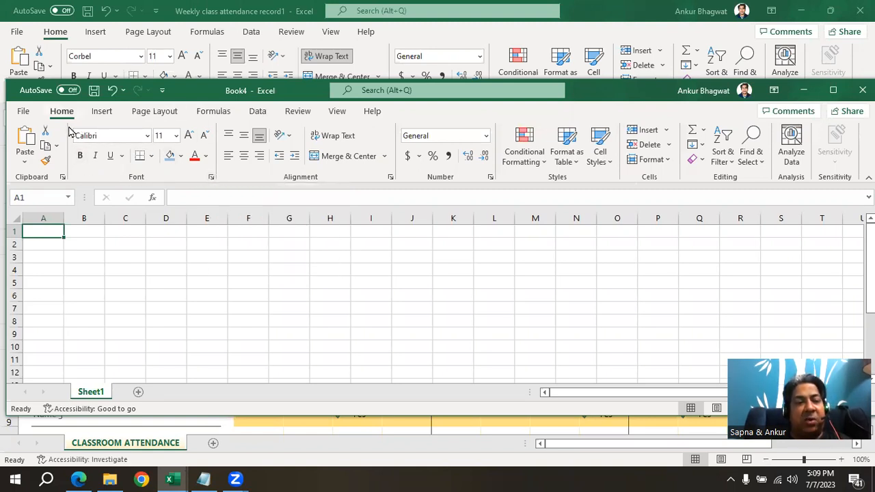
- Examine the font, alignment and text orientation settings in Format Cells for cell A1, then close them without changes
left_click(212, 178)
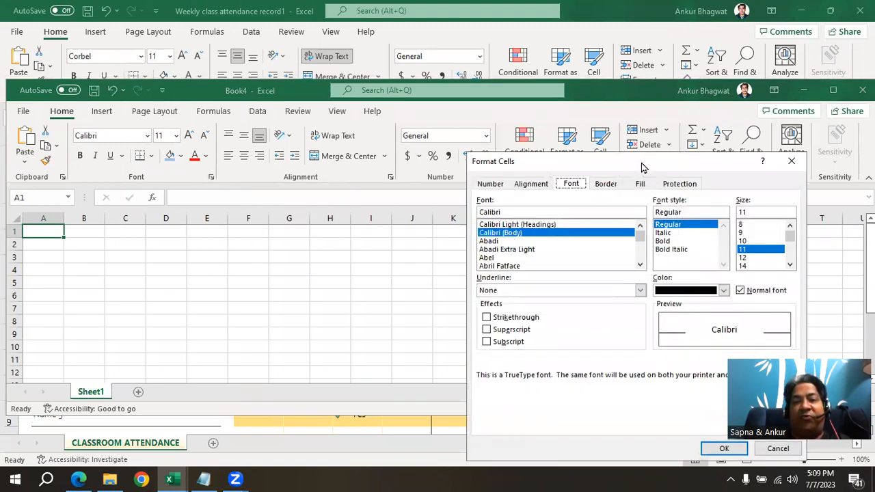
left_click_drag(641, 167, 520, 141)
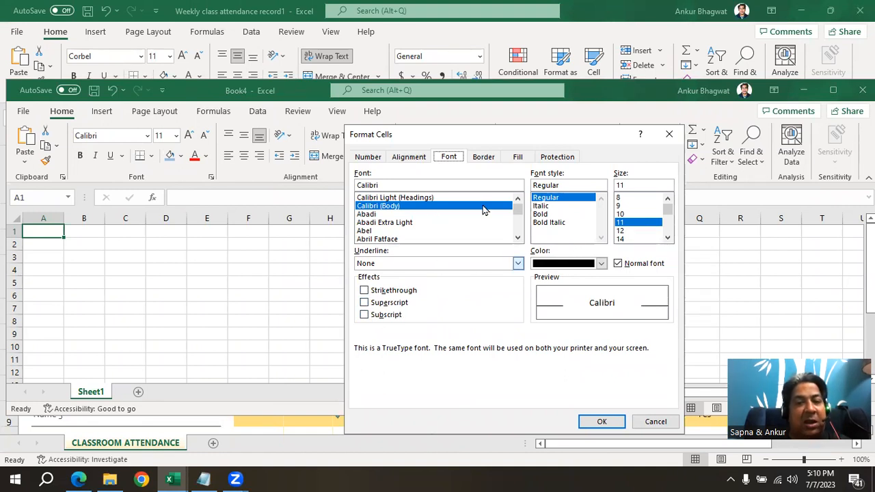
left_click(410, 159)
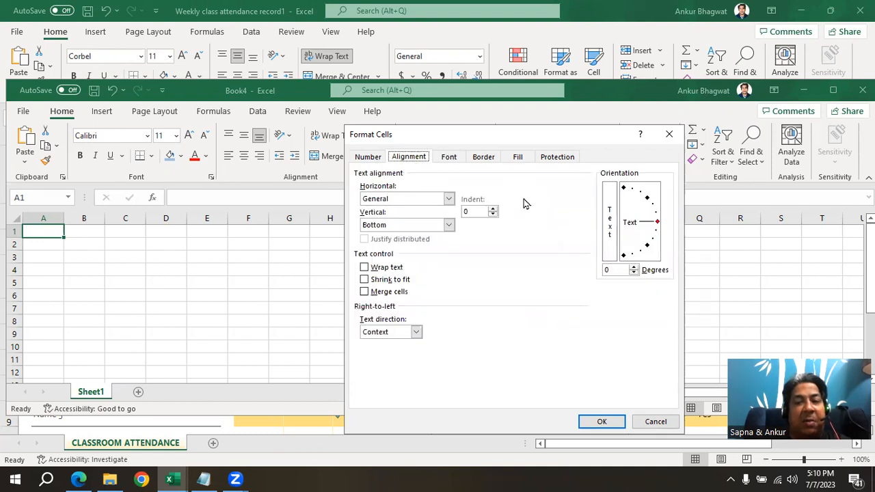
mouse_move(658, 225)
left_mouse_down()
mouse_move(652, 203)
mouse_move(658, 225)
left_mouse_up()
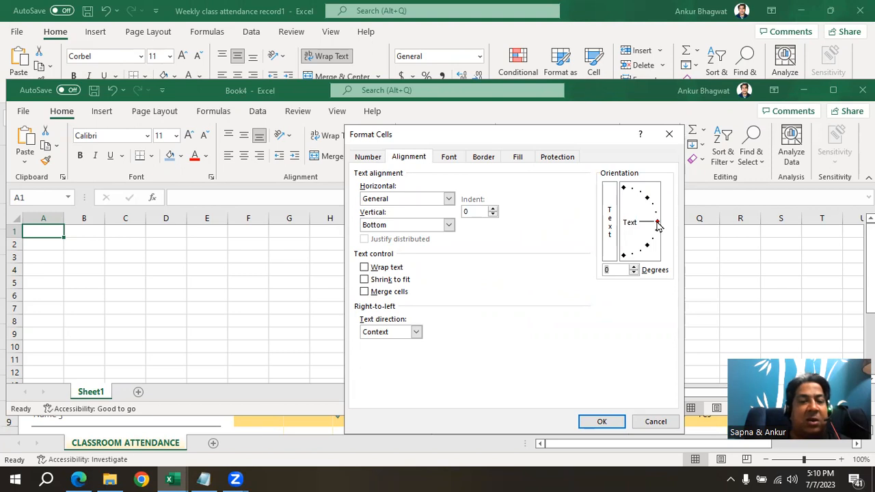
left_click(659, 423)
- Review the Format Cells font settings for cell A1 without changing them, and maximize the blank workbook's window
left_click(211, 177)
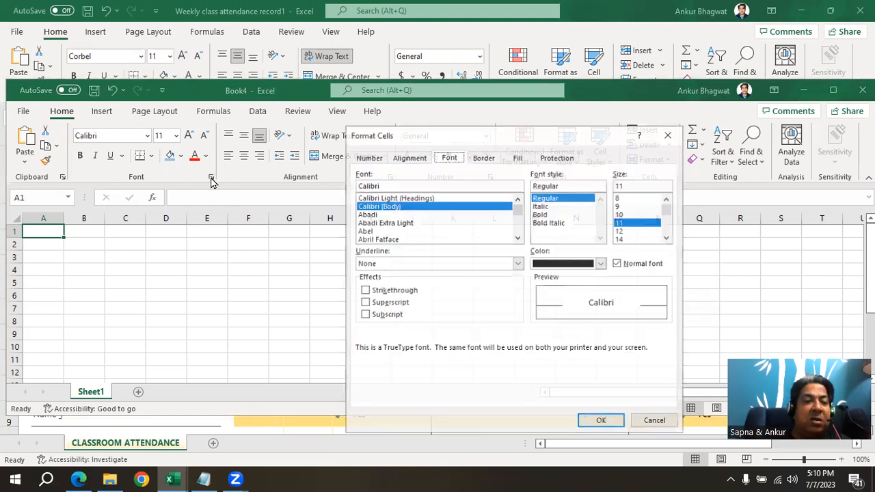
left_click(661, 420)
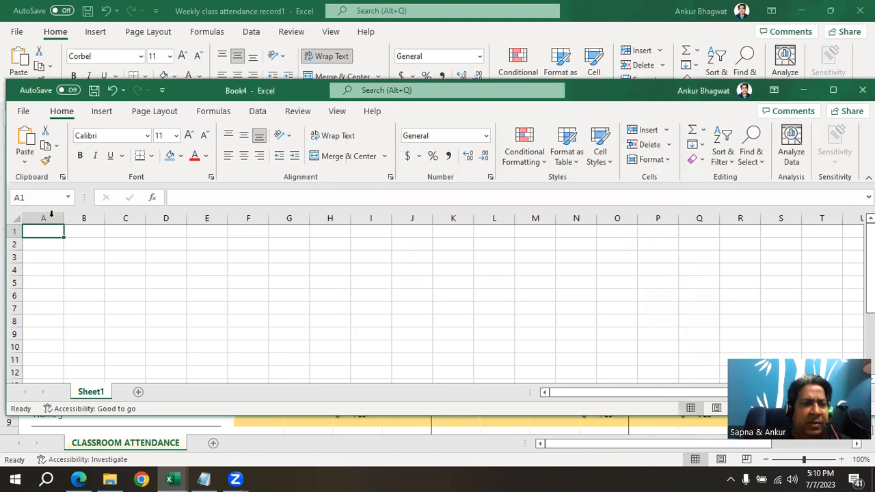
left_click(79, 235)
left_click(31, 231)
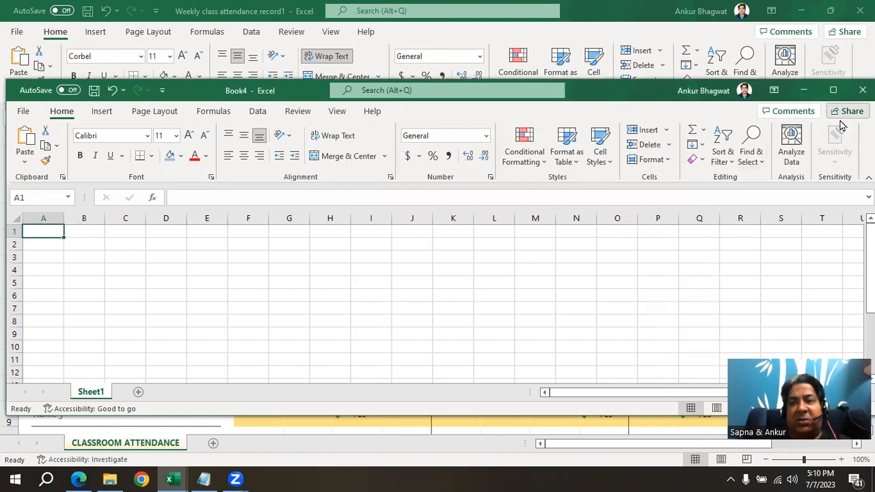
left_click(833, 91)
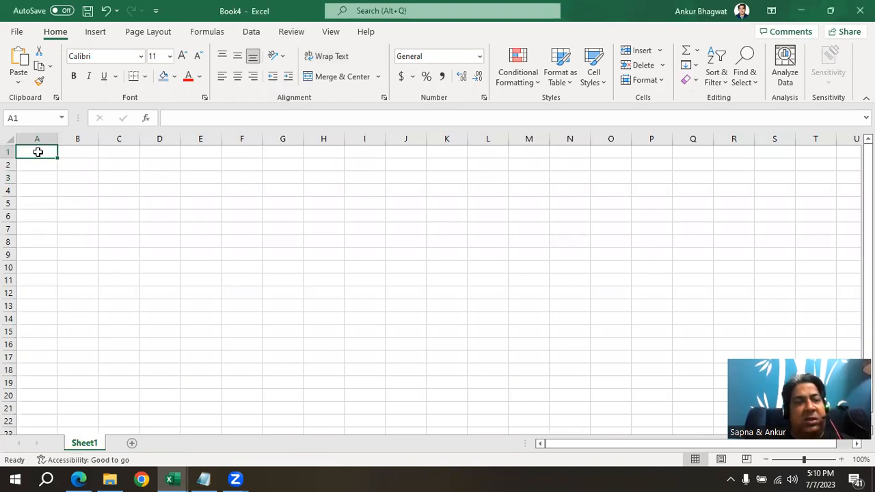
- Select individual cells around A1, B1 and C3 one at a time to show how cells are addressed, ending on B1
left_click(77, 175)
left_click(28, 149)
left_click(78, 149)
left_click(30, 154)
left_click(79, 154)
left_click(34, 150)
left_click(70, 150)
left_click(101, 178)
left_click(80, 152)
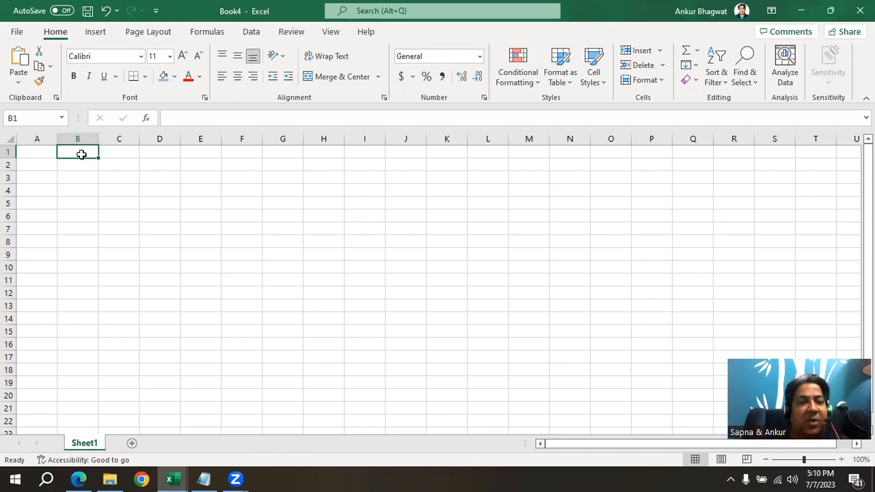
- Select the whole of column B, then the whole of row 1, and return to the single cell C3
left_click(74, 138)
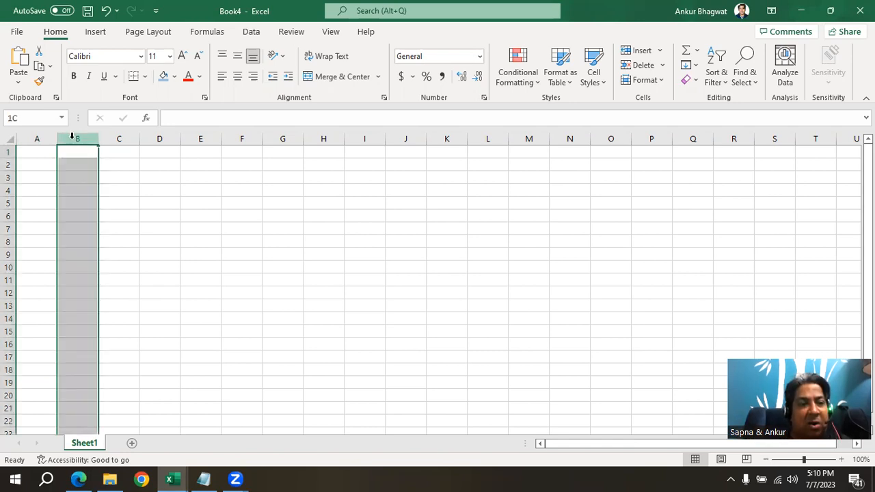
left_click(9, 151)
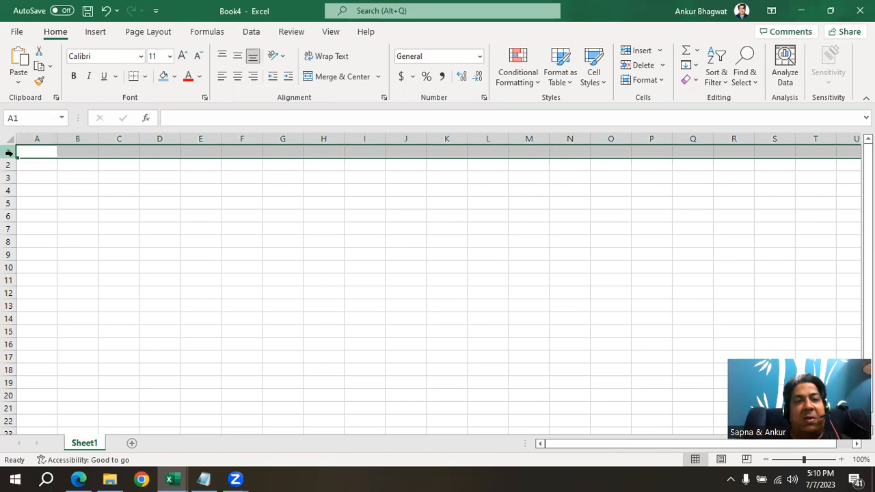
left_click(125, 176)
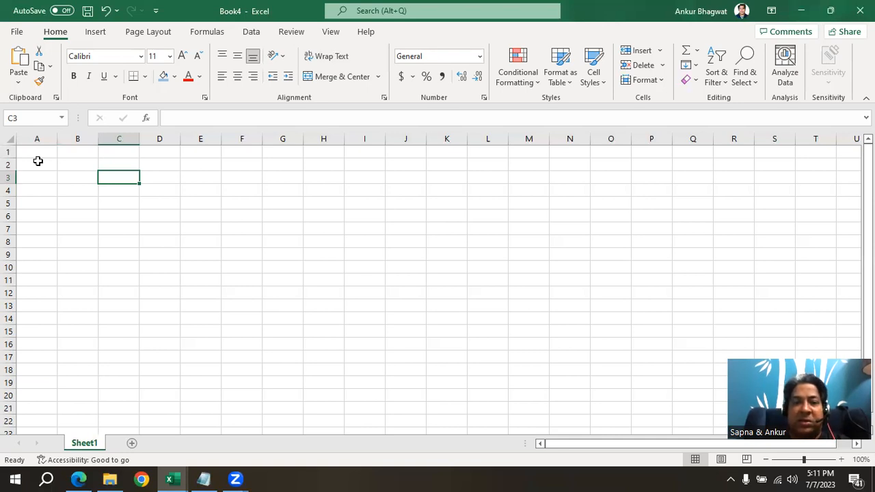
key("alt+F11")
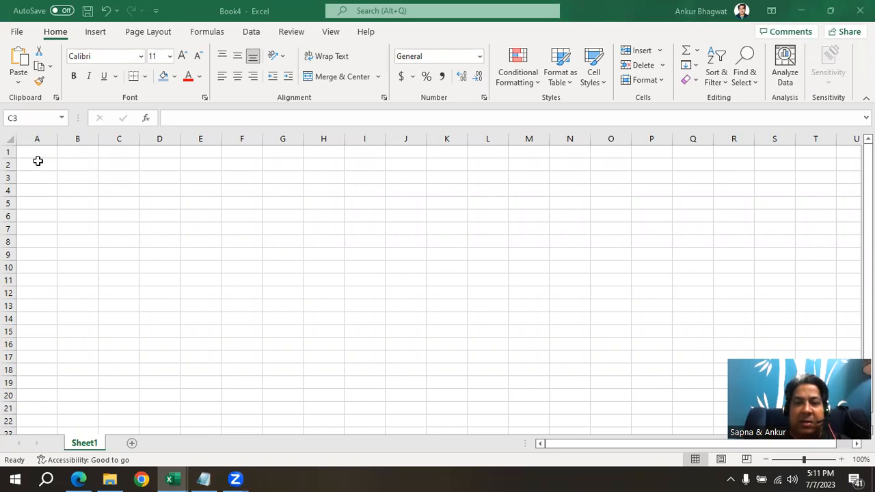
key("alt+F11")
- Demonstrate selecting the cell range C3:F7, then deselect it by choosing cell I5
left_click(182, 180)
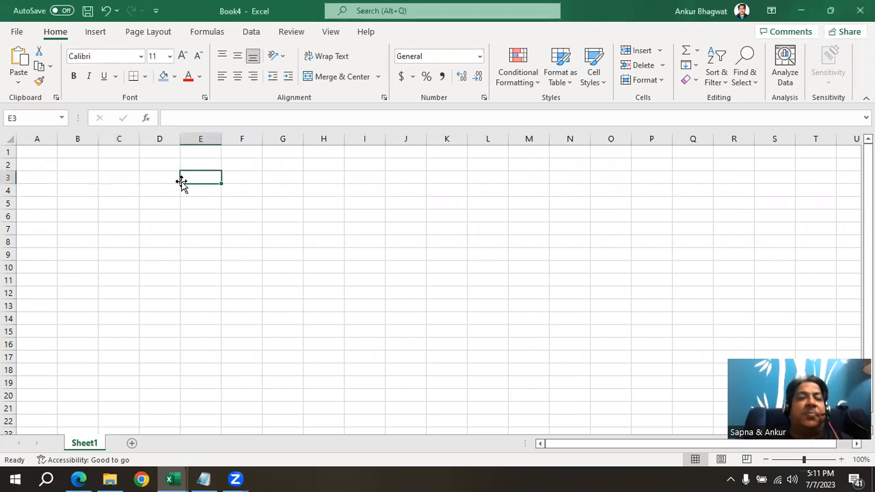
left_click(121, 179)
mouse_move(127, 178)
left_mouse_down()
mouse_move(220, 226)
mouse_move(257, 234)
left_mouse_up()
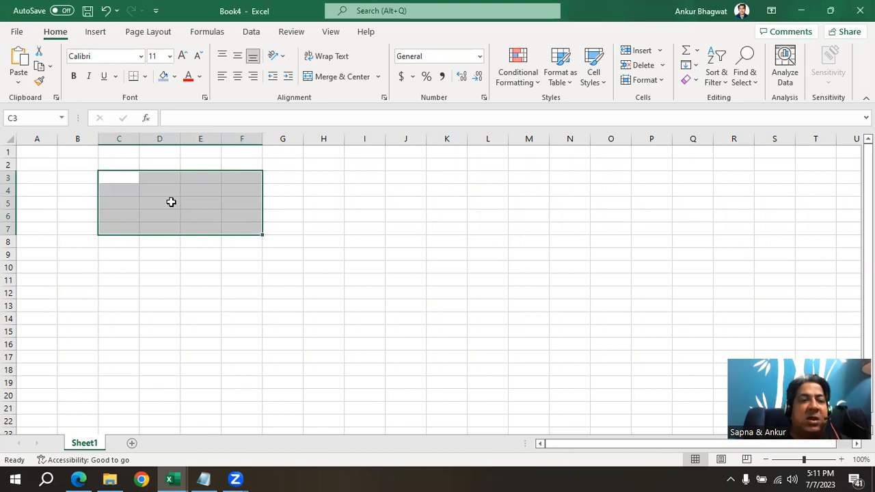
left_click_drag(114, 178, 245, 231)
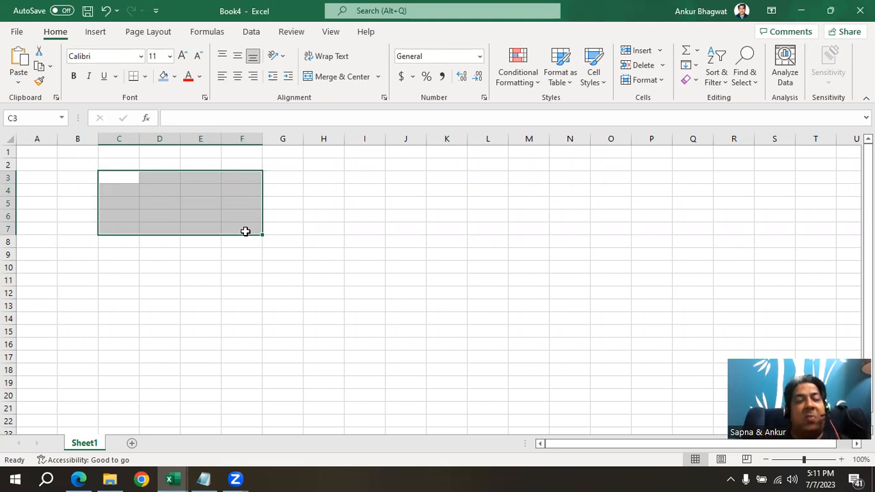
double_click(107, 179)
left_click(129, 229)
left_click_drag(119, 181, 240, 236)
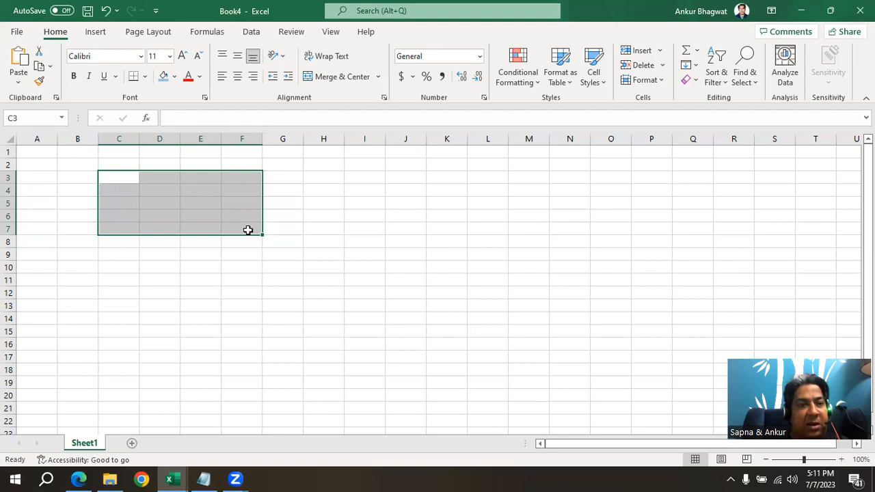
left_click(353, 200)
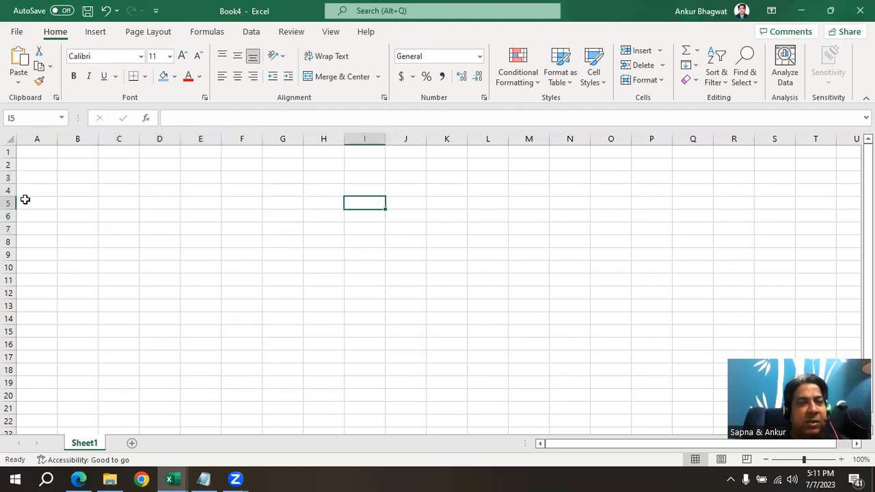
left_click(44, 211)
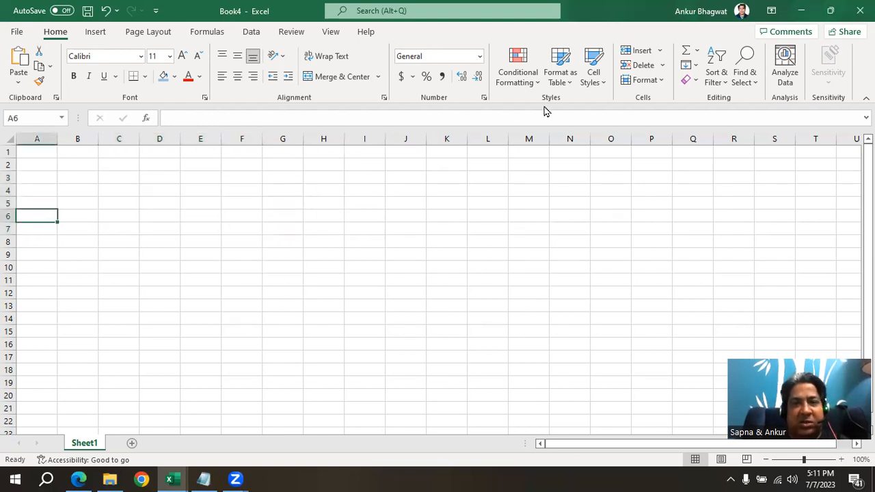
key("ctrl+n")
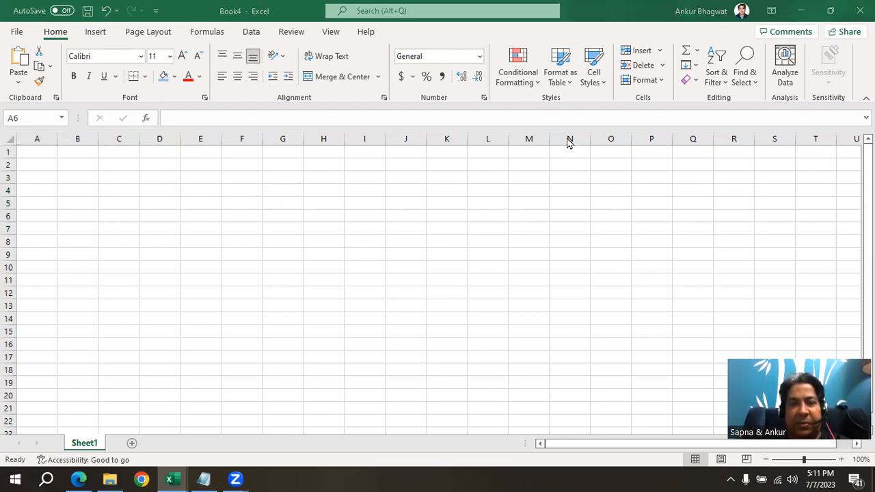
left_click(304, 198)
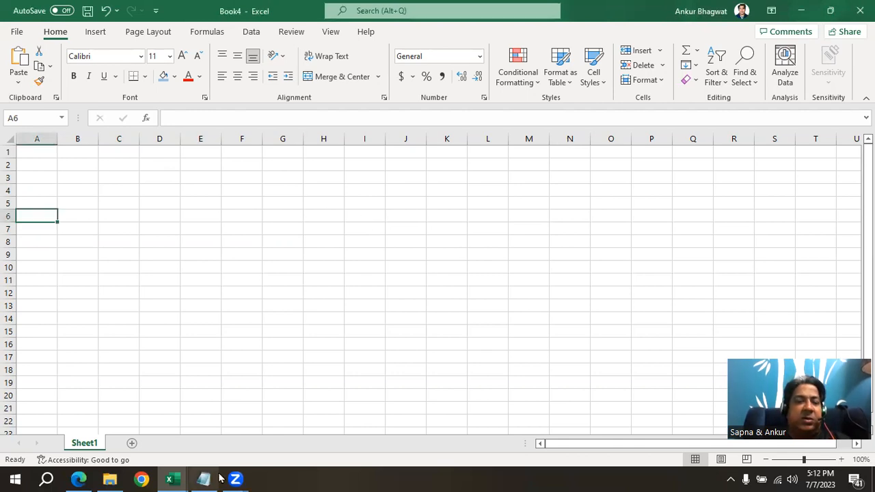
- Switch to the Test Worksheet workbook, glance at the SumIfs workbook, and return to Test Worksheet
left_click(164, 478)
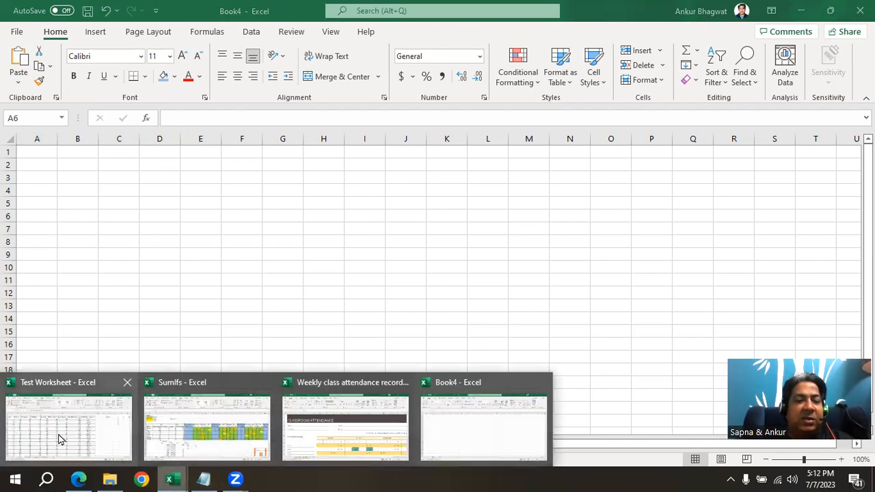
left_click(60, 439)
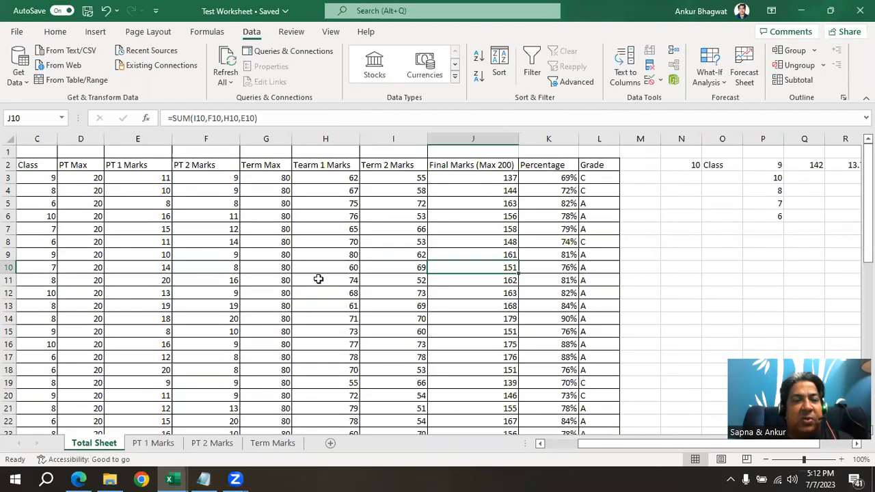
left_click(169, 478)
left_click(205, 417)
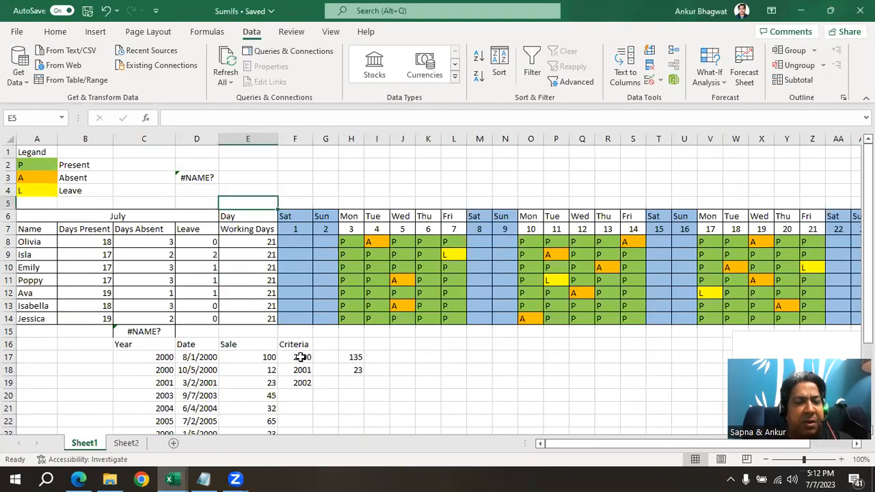
left_click(170, 479)
left_click(64, 437)
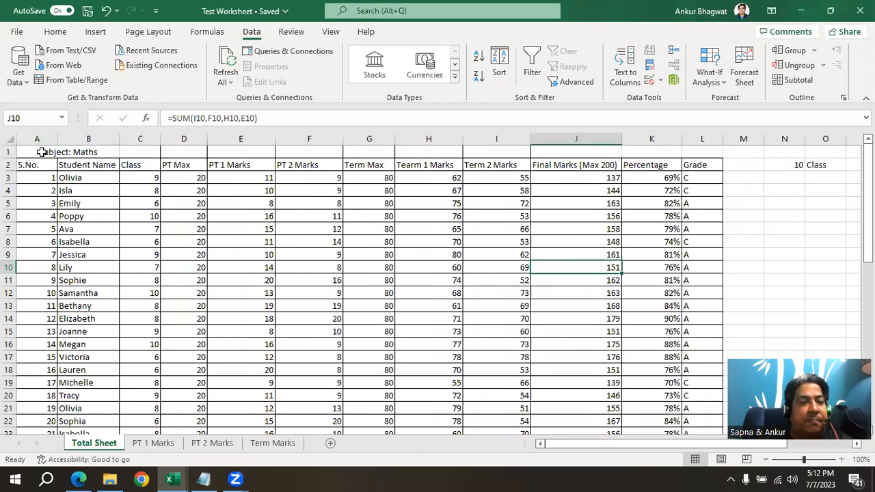
- Examine the student name, class, PT Max, PT marks and term marks columns on Total Sheet
left_click(77, 175)
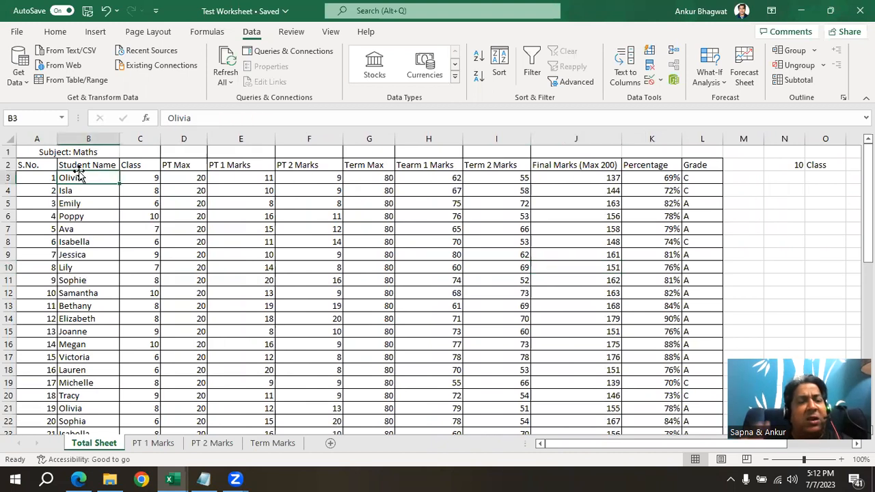
left_click(170, 165)
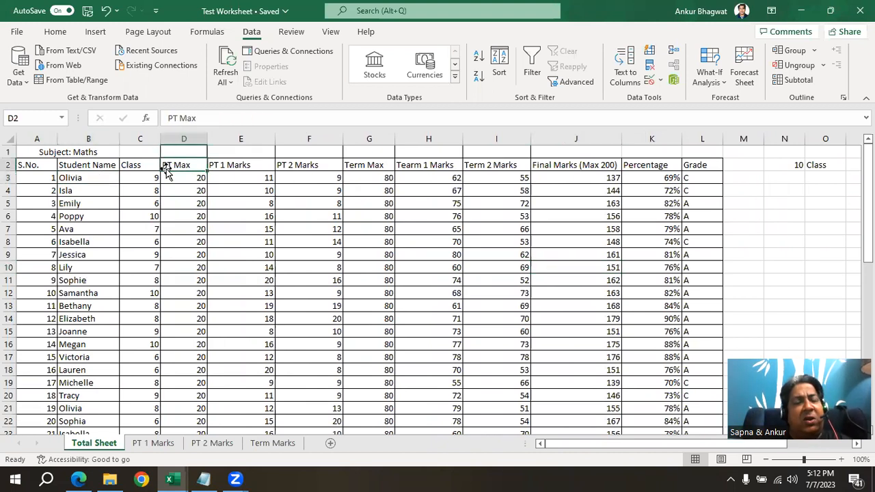
left_click(236, 181)
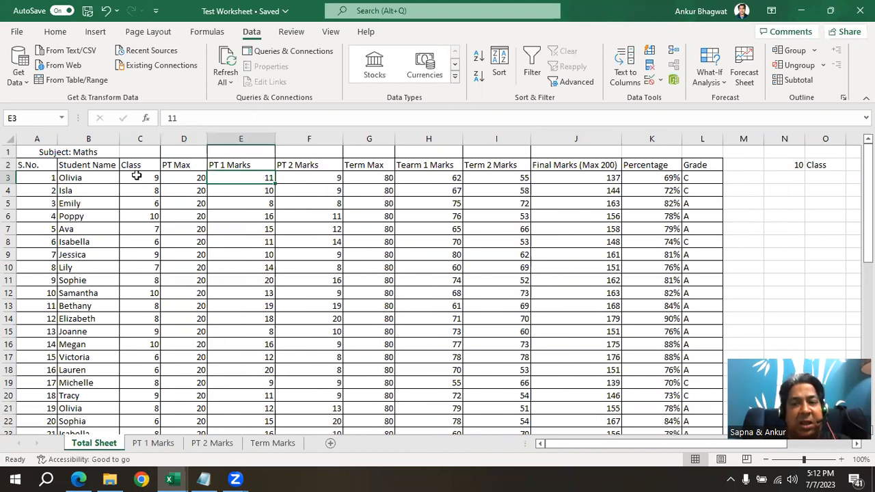
left_click(319, 166)
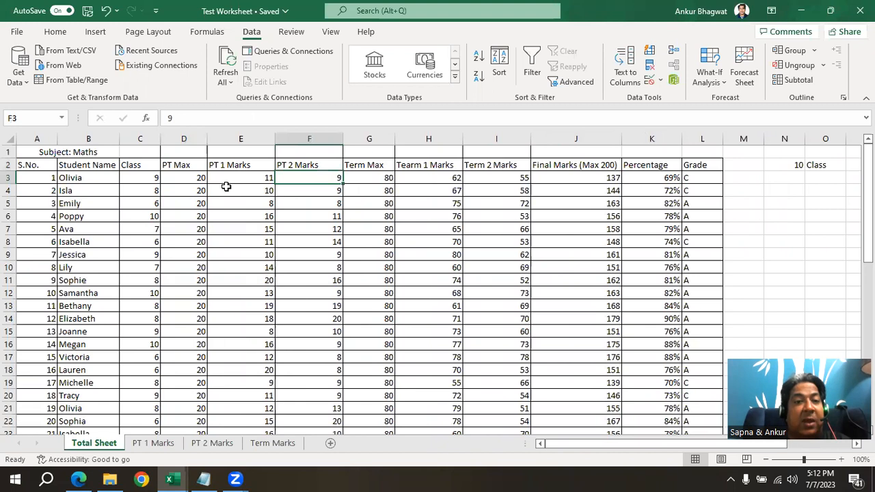
left_click(231, 189)
left_click(421, 217)
left_click(143, 182)
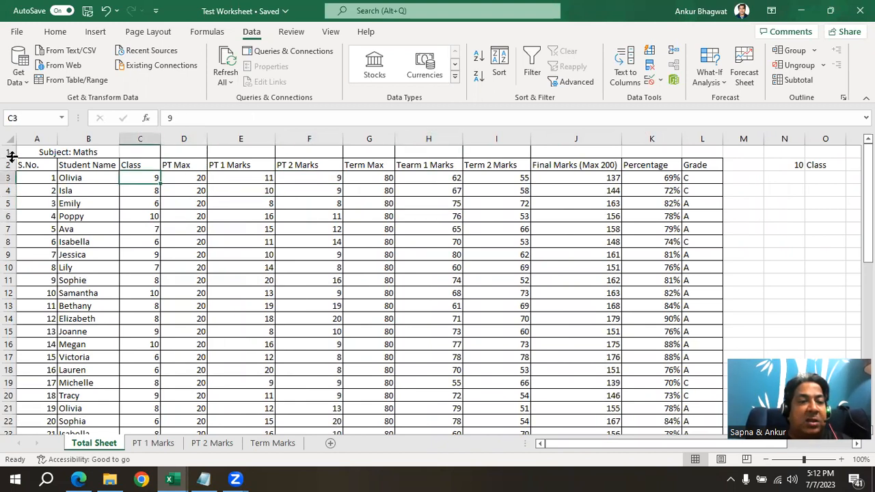
- Select the marks table from A1 down to row 52 across columns A to J, then deselect it by moving to B3
left_click(42, 151)
key("ctrl+shift+End")
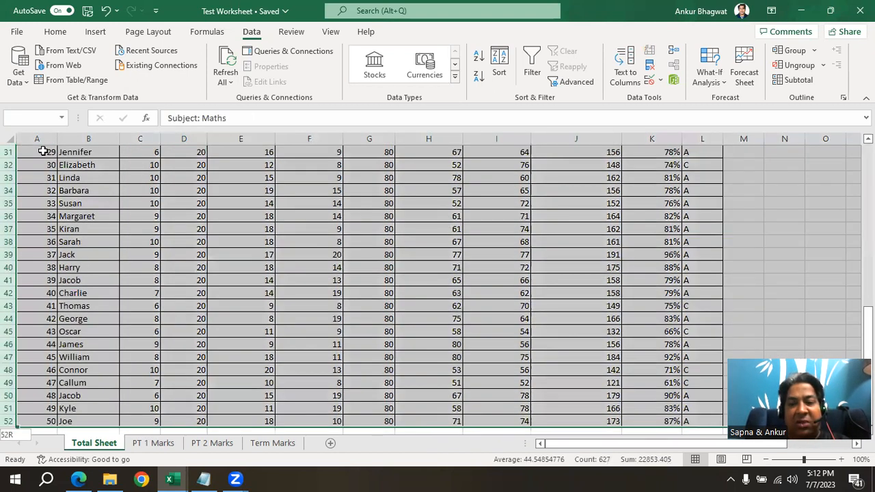
key("shift+Left")
key("shift+Left")
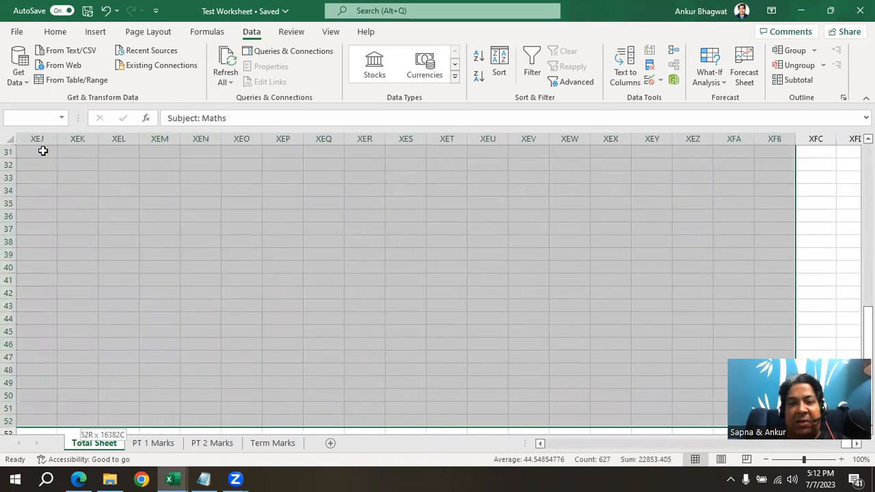
key("ctrl+shift+Left")
key("shift+Right")
key("shift+Right")
key("shift+Right")
key("shift+Right")
key("shift+Right")
key("shift+Right")
key("shift+Right")
key("shift+Right")
key("shift+Right")
key("shift+Right")
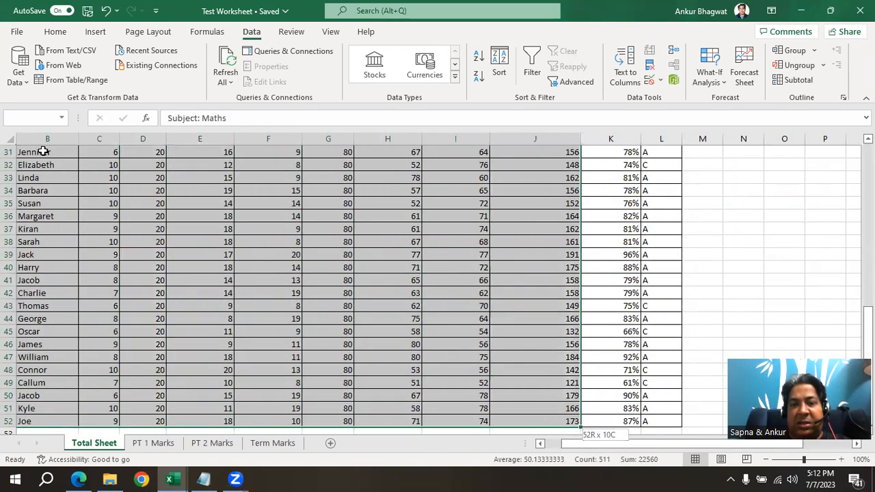
key("Down")
key("Down")
key("Right")
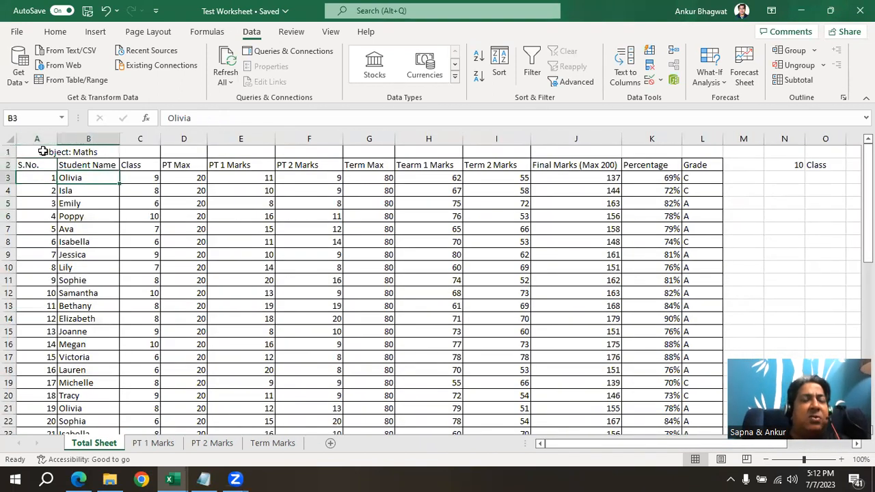
- Step down and up through the Student Name column cell by cell, ending on B5
left_click(43, 167)
left_click(107, 181)
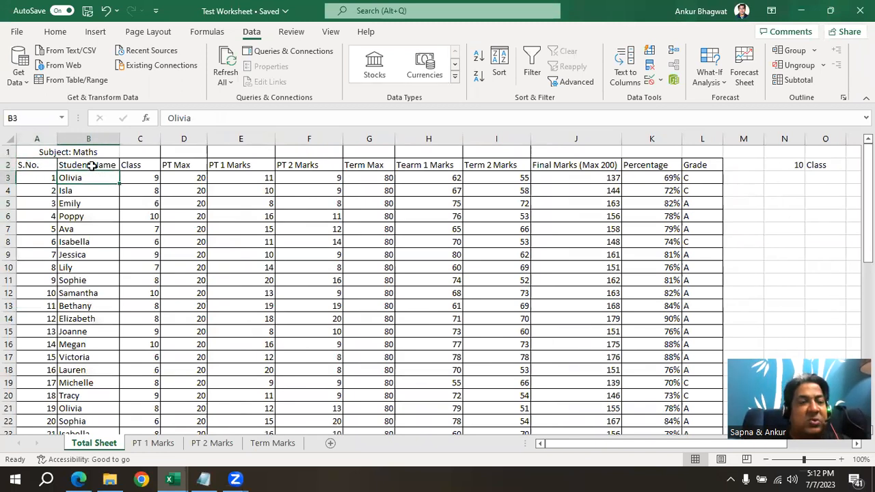
key("Down")
key("Down")
key("Up")
key("Down")
key("Down")
key("Down")
key("Up")
key("Up")
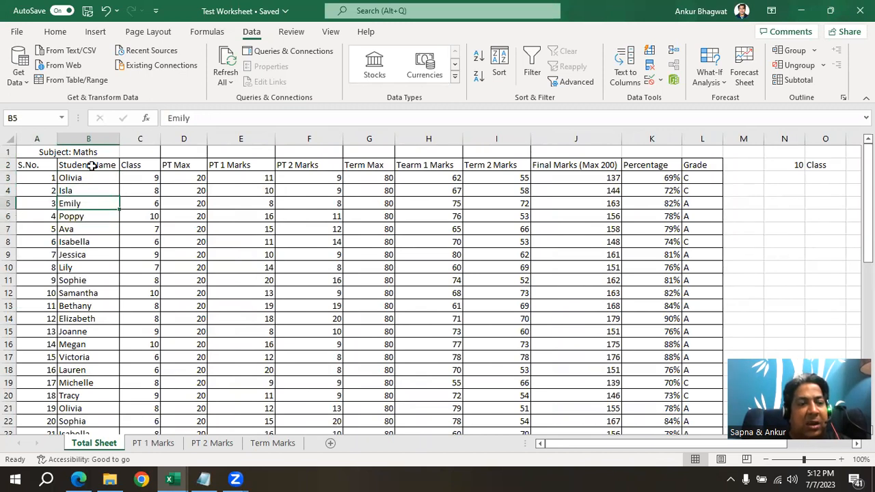
- Step back and forth across row 5 between the S.No. and PT 2 Marks columns, ending on cell E5
key("Right")
key("Right")
key("Right")
key("Left")
key("Left")
key("Left")
key("Left")
key("Right")
key("Right")
key("Right")
key("Right")
key("Right")
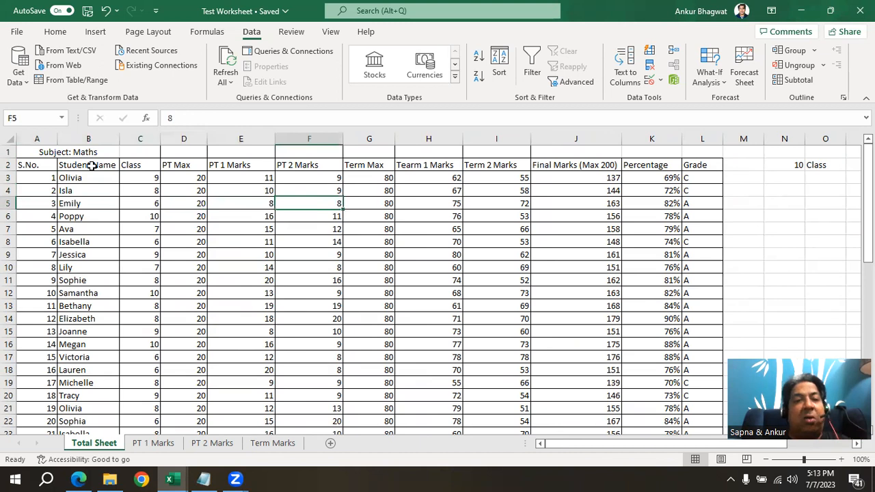
key("Left")
key("Left")
key("Left")
key("Right")
key("Left")
key("Left")
key("Right")
key("Right")
key("Right")
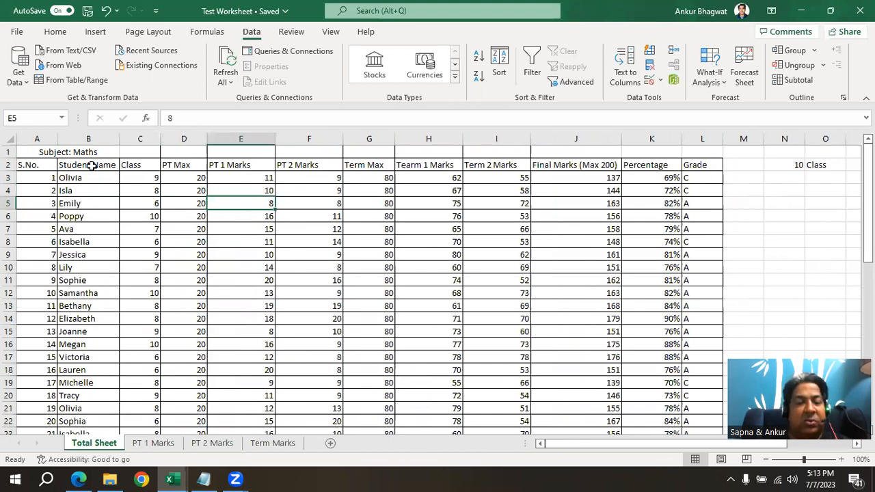
- Step down the PT 1 Marks column from E5 to E11 and back up cell by cell, ending on E4
key("Down")
key("Down")
key("Down")
key("Down")
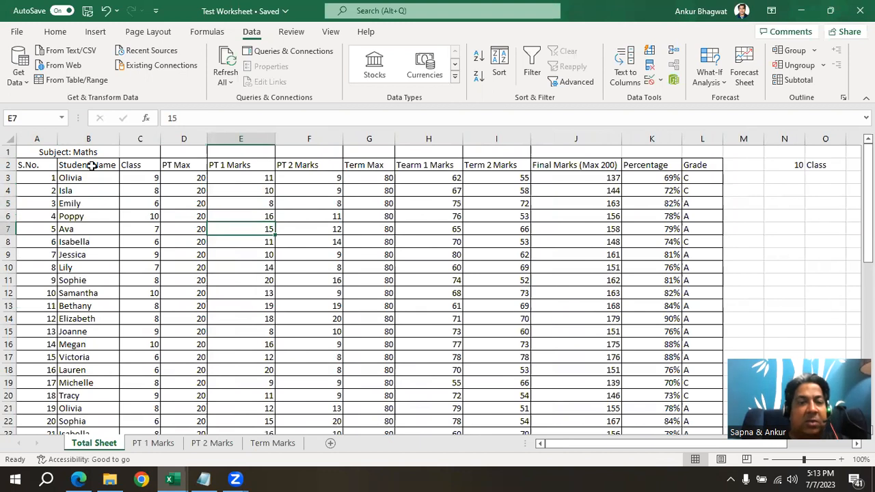
key("Down")
key("Down")
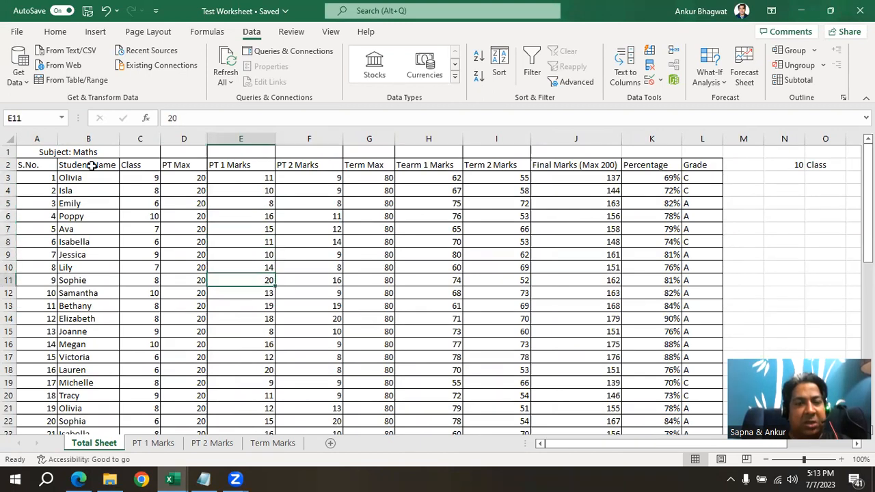
key("Up")
key("Up")
key("Up")
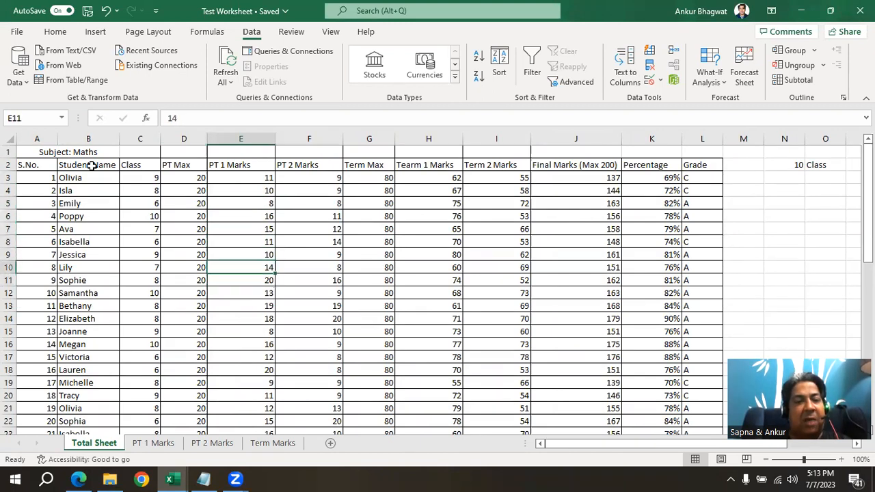
key("Up")
key("Up")
key("Up")
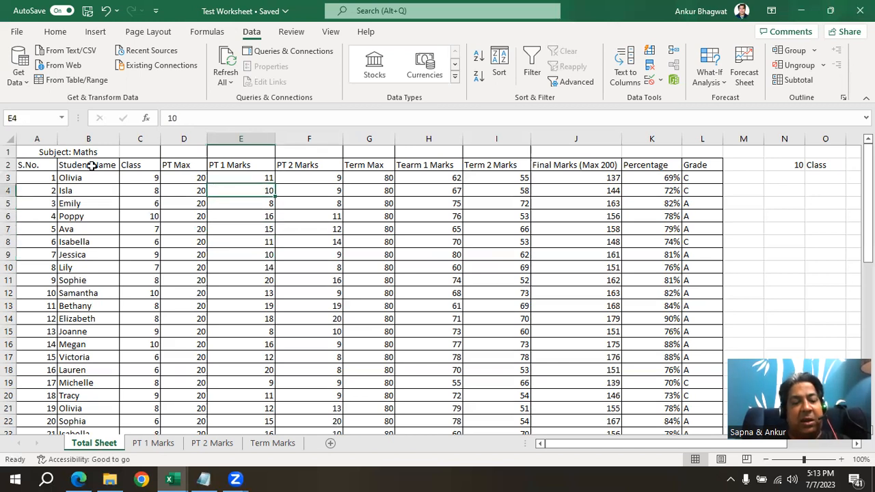
- Step across row 4 to the Term 2 Marks cell I4 and back to the Student Name cell B4
key("Right")
key("Right")
key("Right")
key("Right")
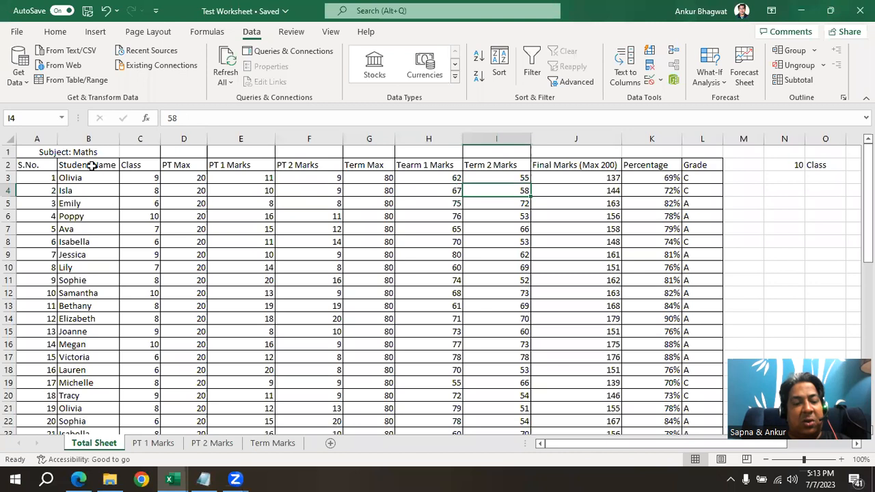
key("Left")
key("Left")
key("Left")
key("Left")
key("Left")
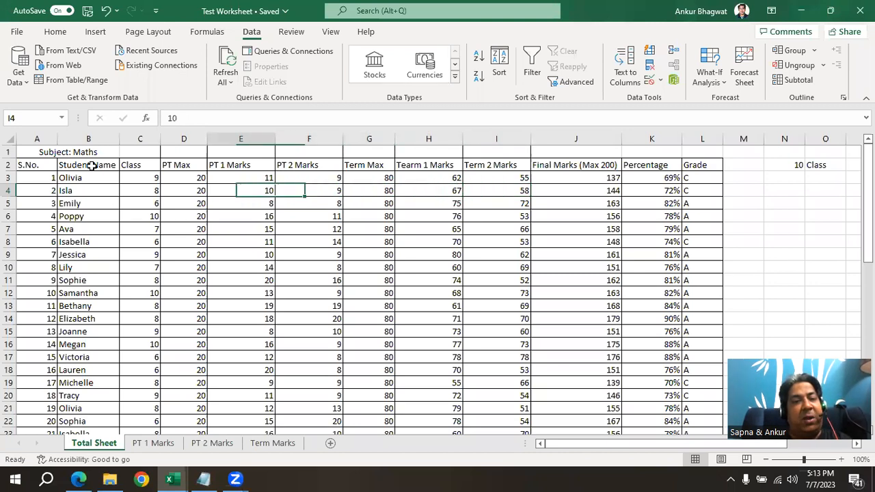
key("Left")
key("Left")
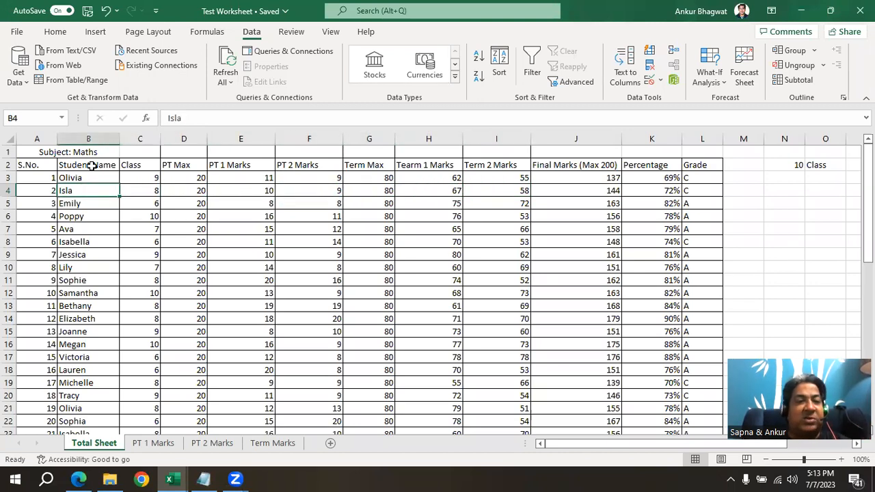
- Step up the Student Name column to the top of the sheet and back down to B4
key("Up")
key("Up")
key("Up")
key("Down")
key("Down")
key("Down")
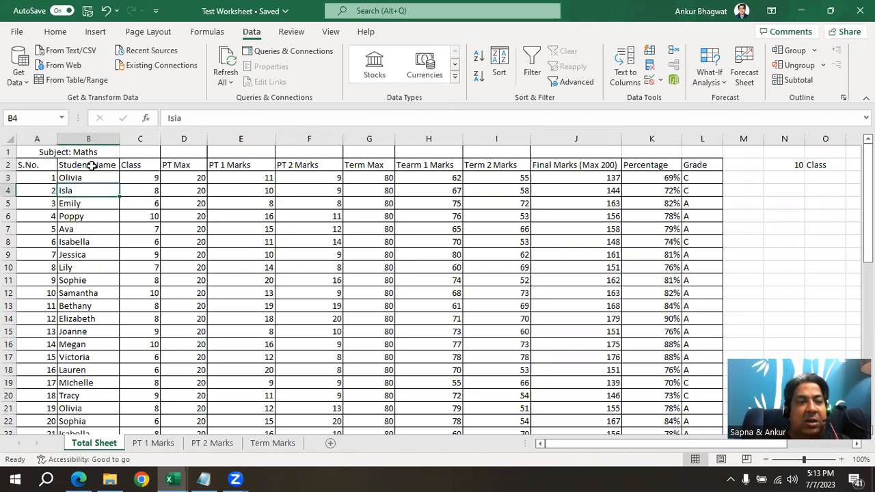
- Overwrite the first student's name in cell B3 with hjhh
left_click(88, 178)
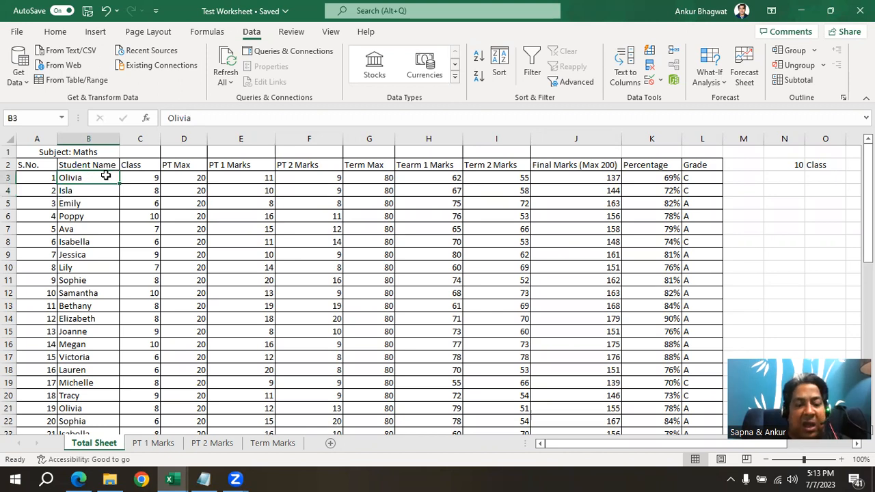
type("hjhh")
key("Return")
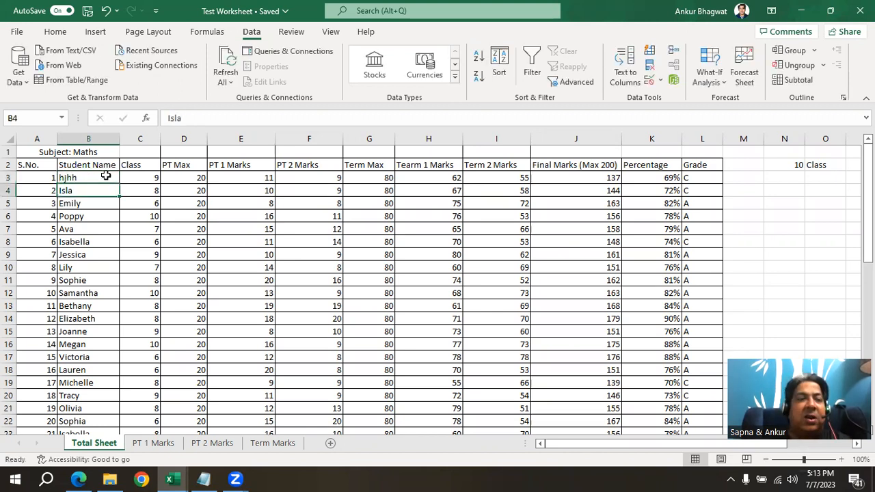
- Re-enter the original student name in cell B3 and reselect the cell
left_click(106, 175)
type("Olivia")
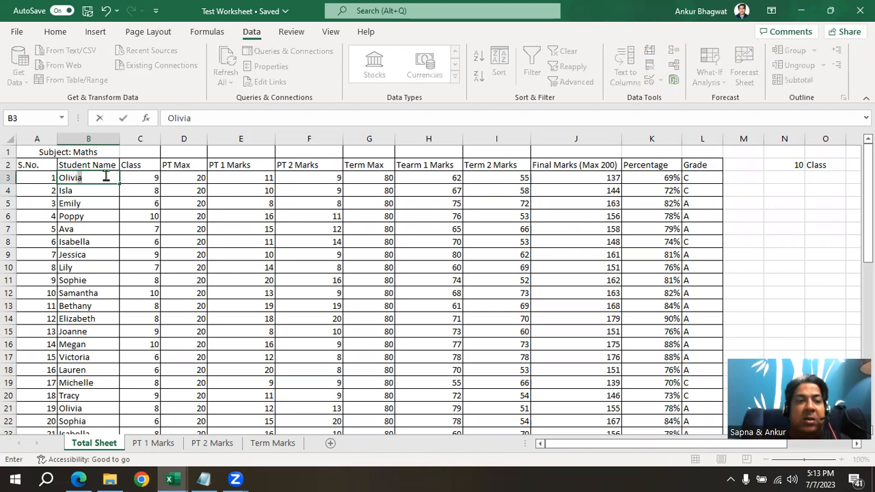
key("Return")
left_click(106, 175)
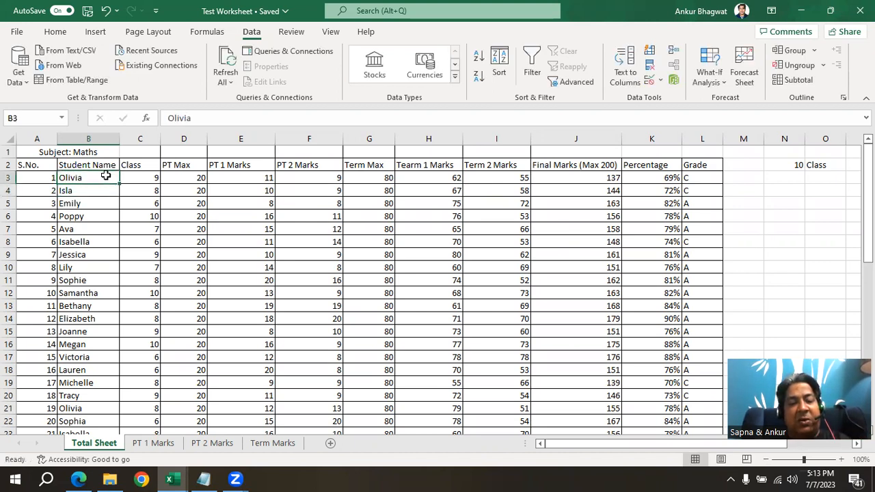
- Open the student name in B3 for in-cell editing, then leave the cell without changes and reselect it
double_click(106, 175)
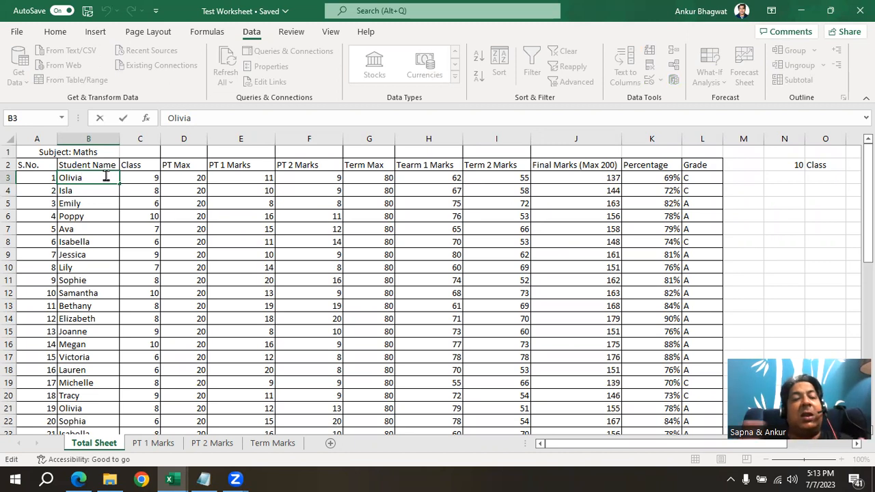
left_click(158, 191)
left_click(90, 178)
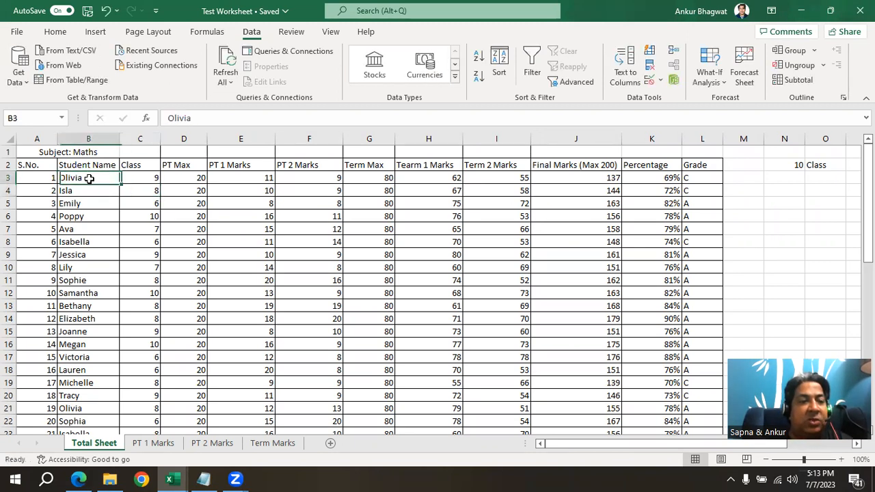
- Append the word "is" after the student name in B3 by editing its content in the formula bar
left_click(221, 118)
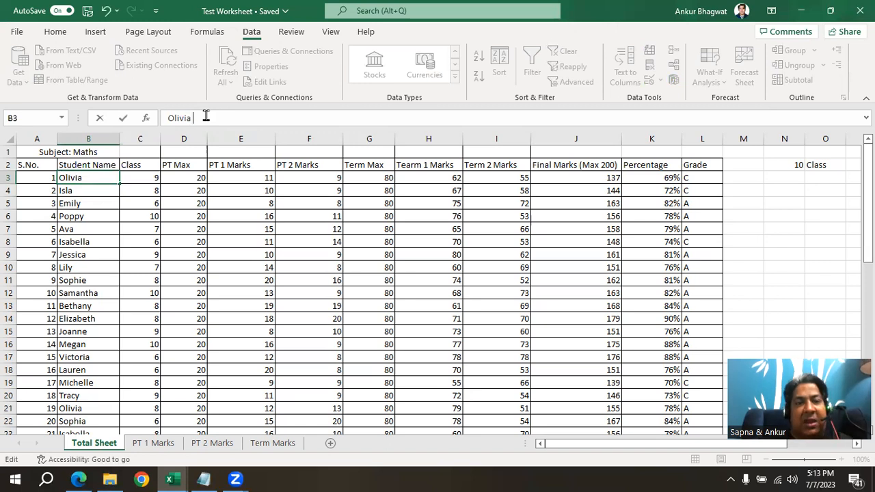
type("is")
key("Return")
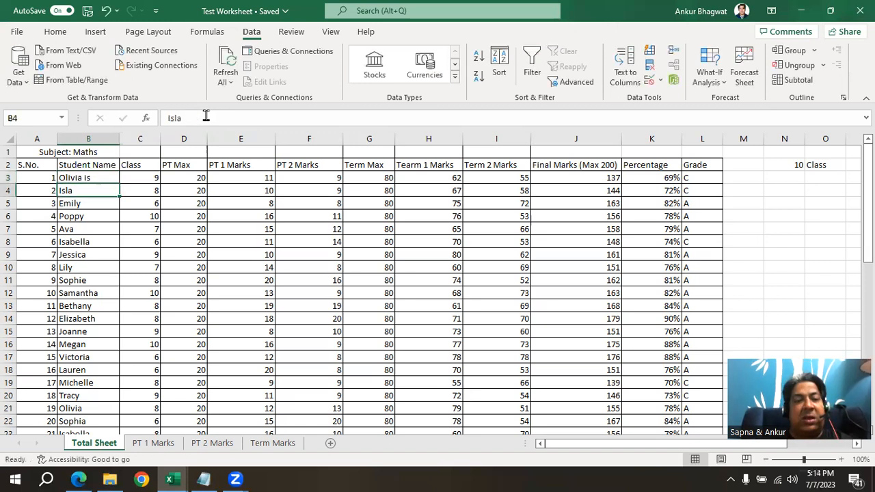
- Remove the appended word "is" from B3 through the formula bar so only the student name remains
left_click(92, 177)
left_click(222, 116)
key("BackSpace")
key("BackSpace")
key("BackSpace")
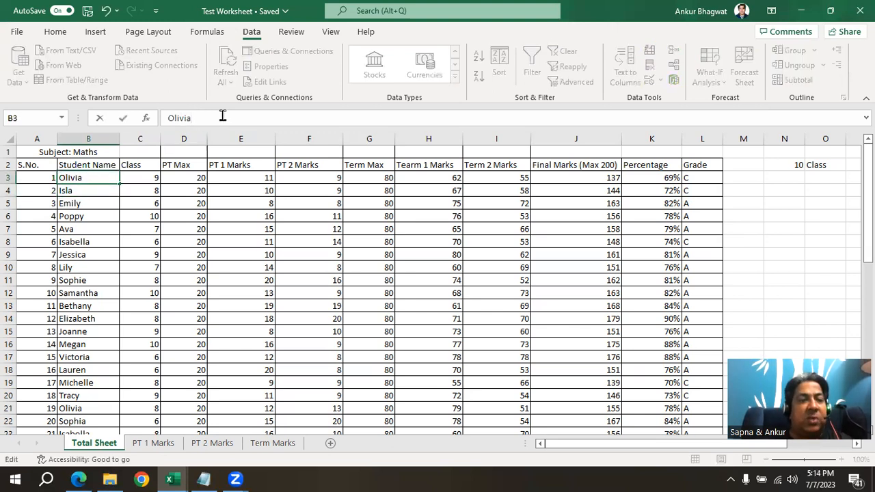
left_click(89, 177)
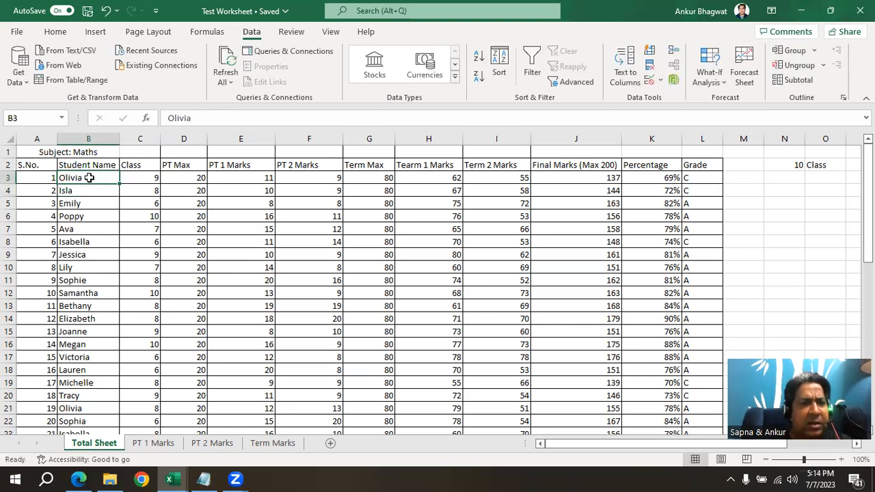
left_click(146, 181)
left_click_drag(90, 185, 103, 180)
left_click(140, 176)
left_click(91, 180)
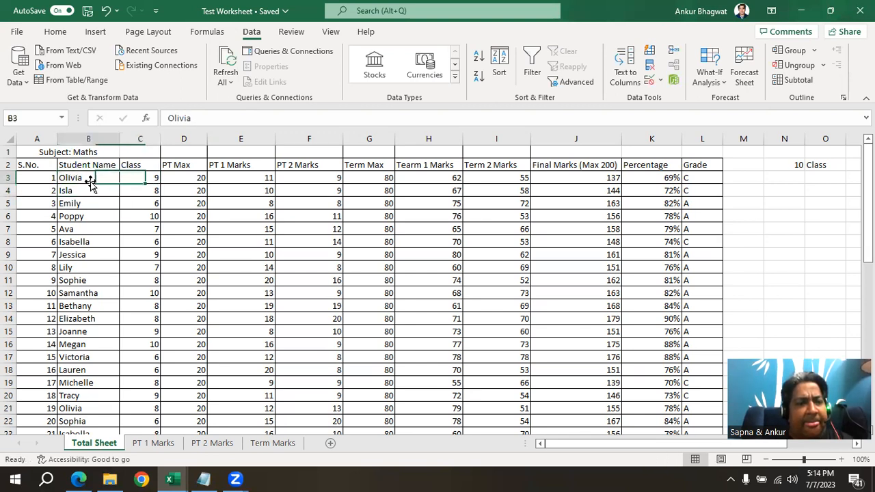
- Select the S.No. column from A2 down to its last filled row in one jump, then return to A2
left_click(54, 32)
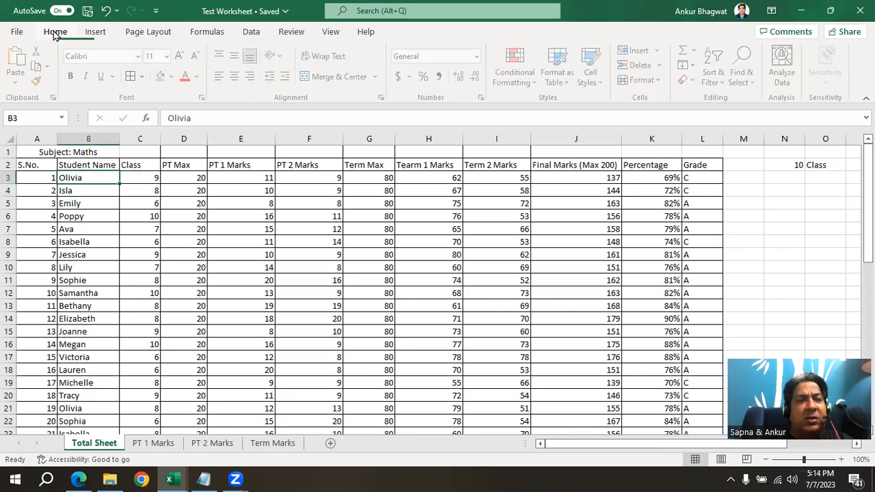
left_click(28, 164)
key("ctrl+shift+Down")
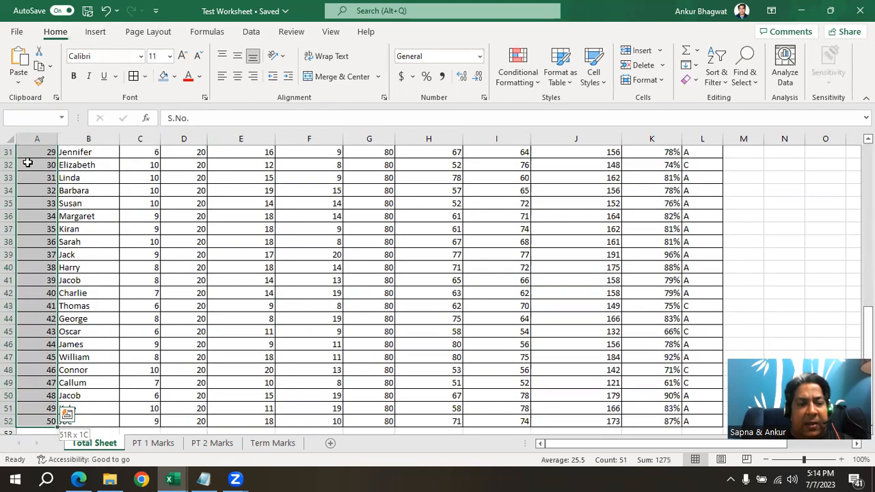
scroll(27, 161, "up", 10)
left_click(28, 164)
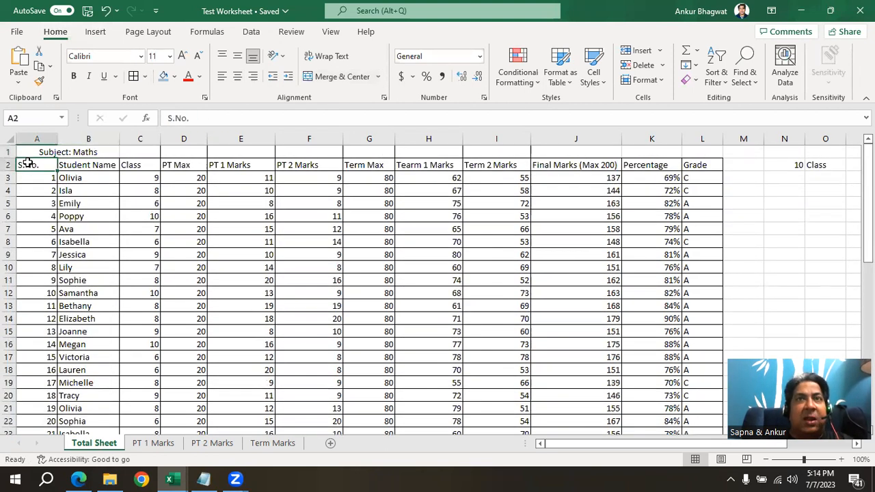
- Move from A2 to the Student Name header and step to its neighbouring cells and back, ending on B2
key("Right")
key("Up")
key("Down")
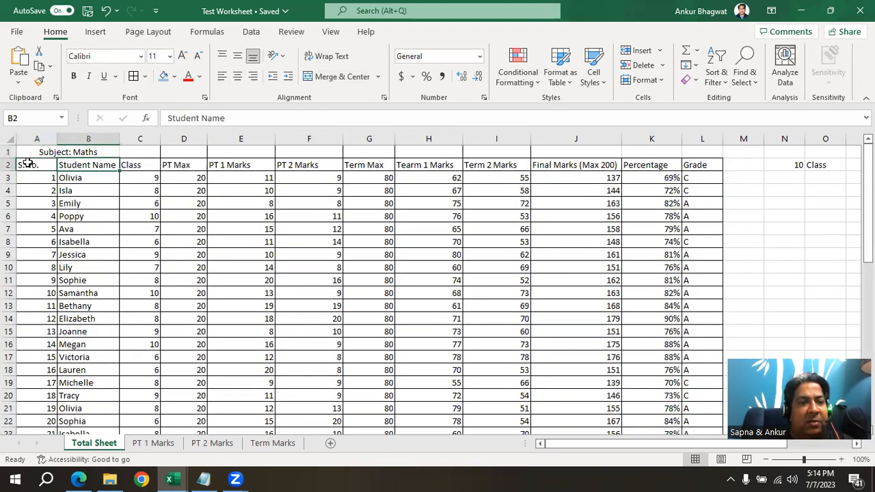
key("Right")
key("Left")
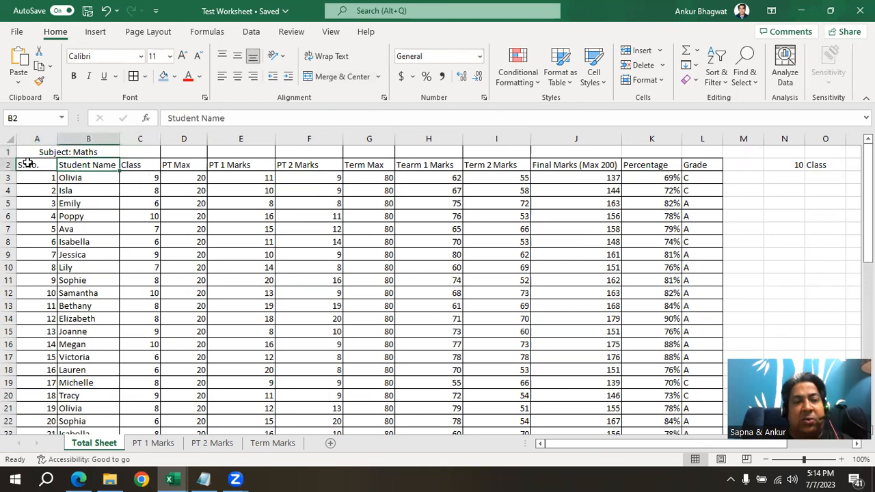
- Extend the selection from B2 down to B10 one cell at a time, then deselect it by moving to C2
key("shift+Down")
key("shift+Up")
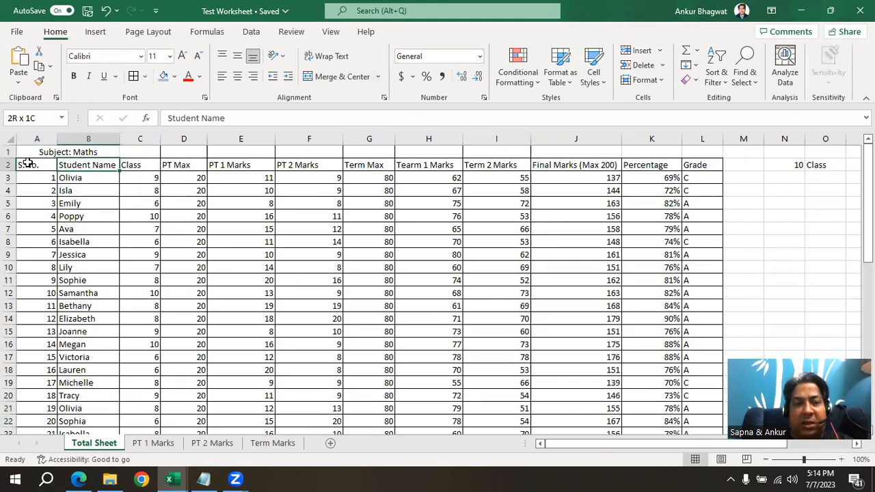
key("shift+Down")
key("shift+Down")
key("shift+Down")
key("shift+Down")
key("shift+Down")
key("shift+Down")
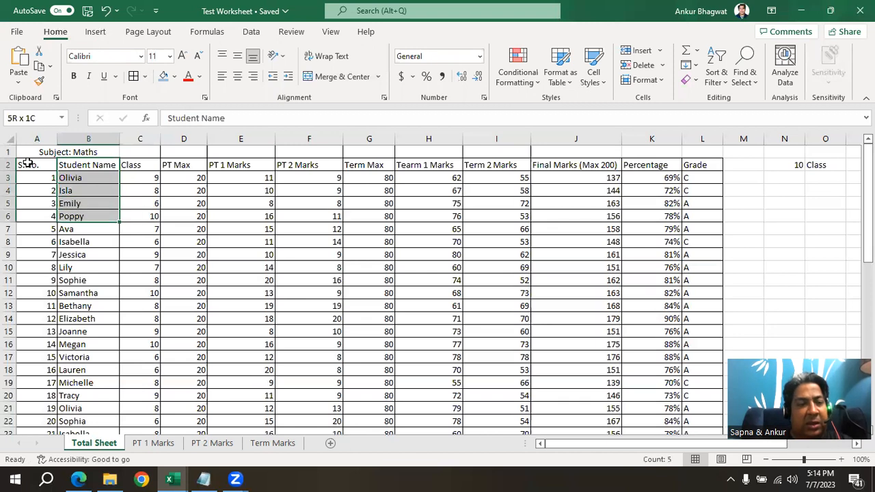
key("shift+Down")
key("shift+Down")
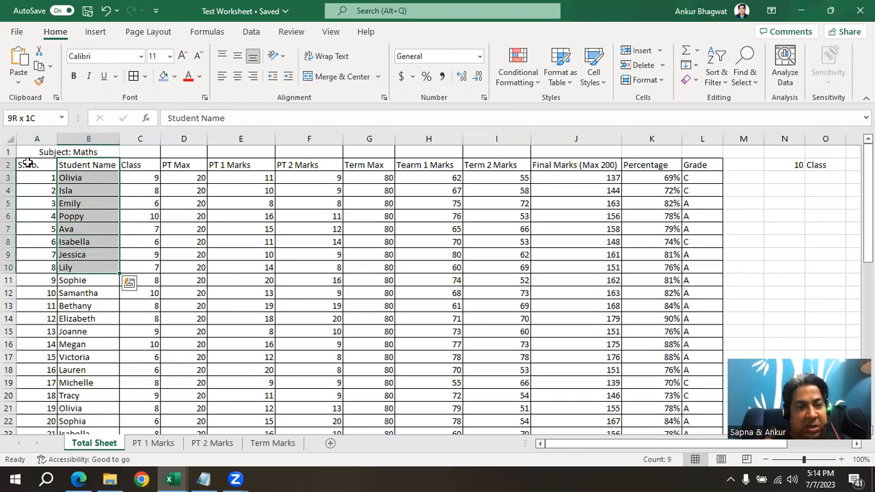
left_click(145, 165)
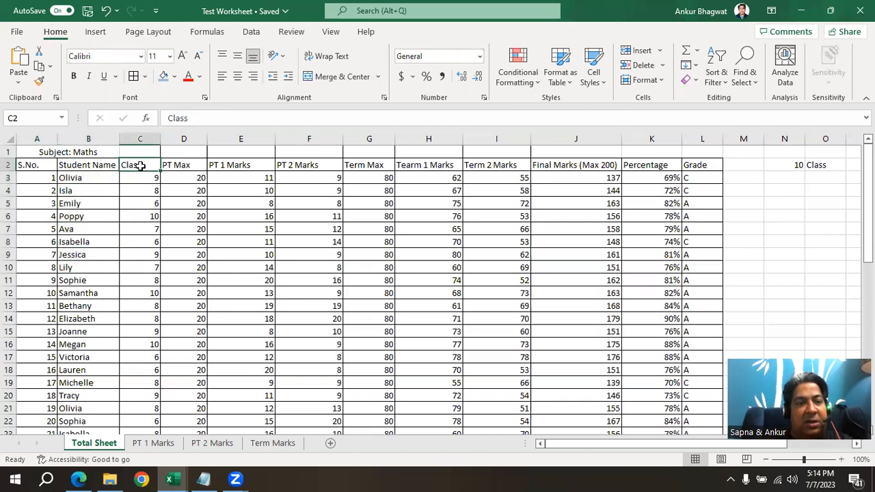
- Select the Student Name column from B2 to row 52 in one jump, collapse and repeat the selection, then go to A1
left_click(90, 165)
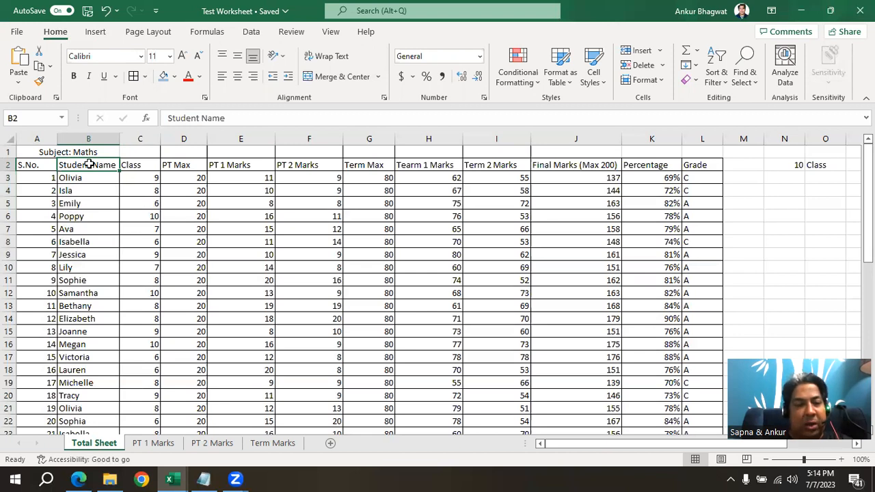
key("ctrl+shift+Down")
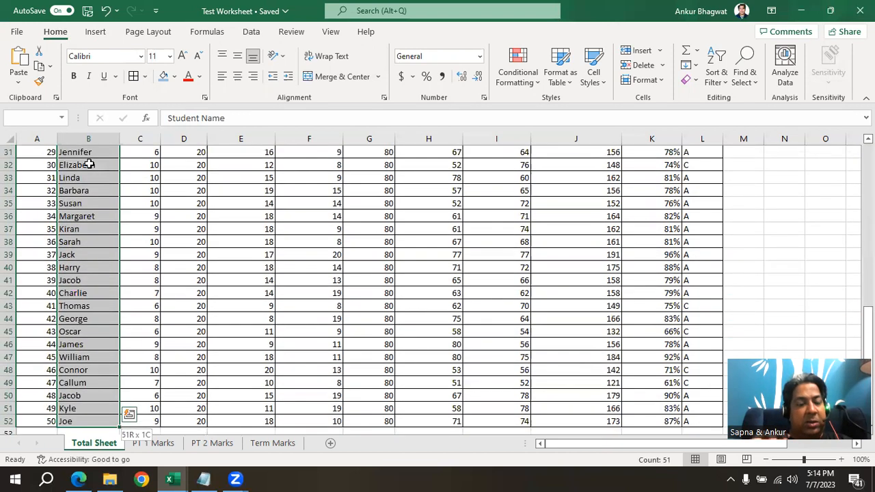
key("ctrl+shift+Up")
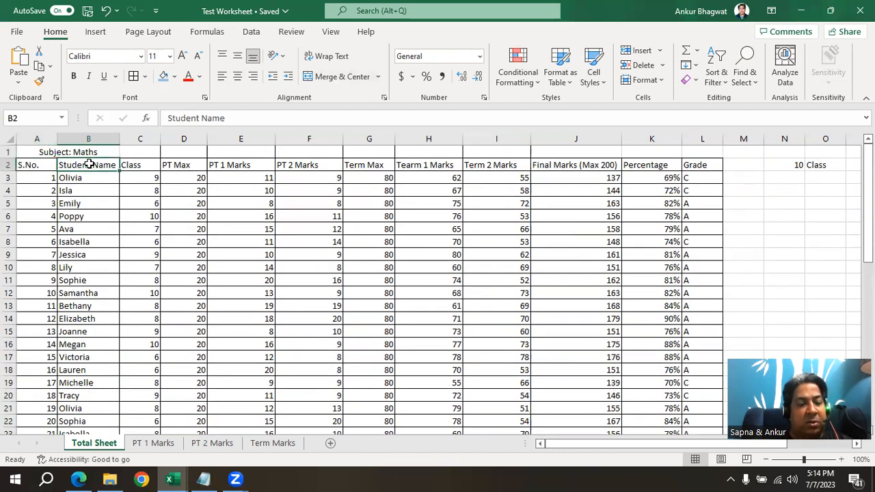
key("ctrl+shift+Down")
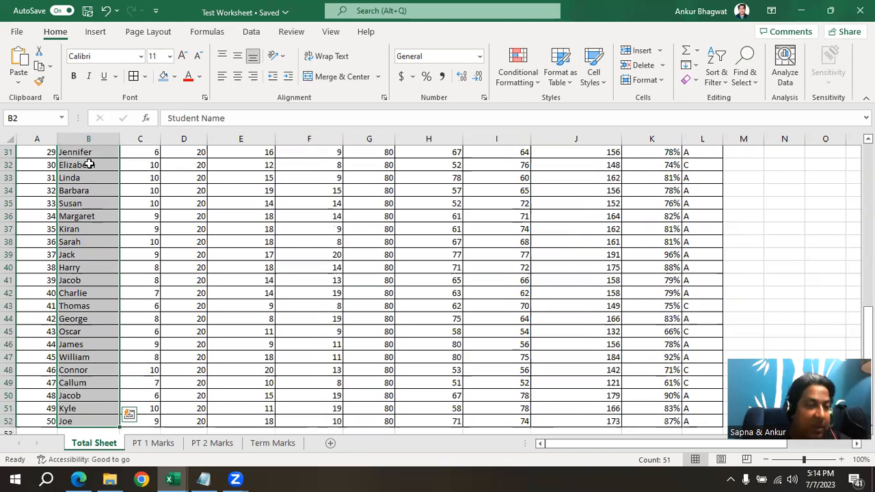
key("ctrl+Home")
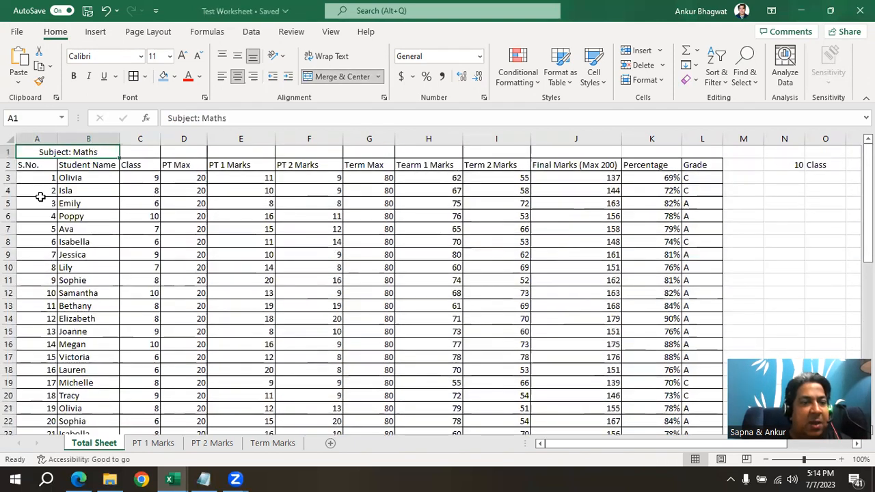
- Select the filled cells of row 4 from A4 across to the Grade column in one jump
left_click(37, 190)
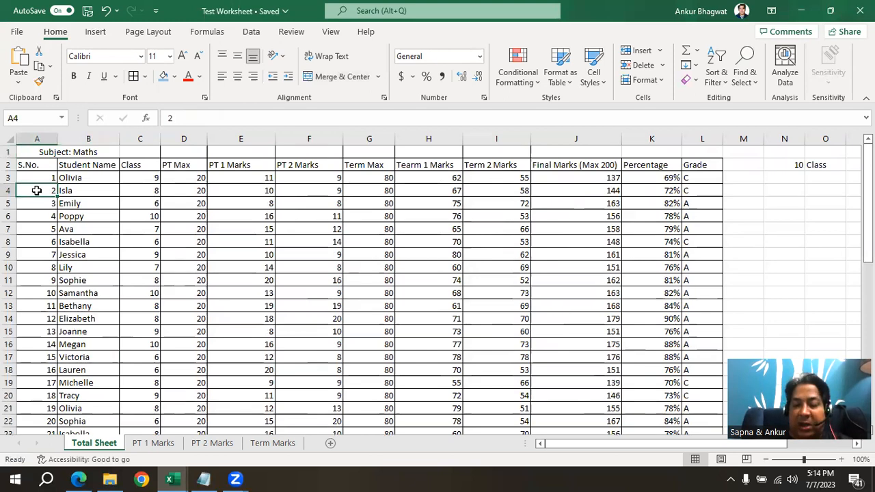
key("ctrl+shift+Right")
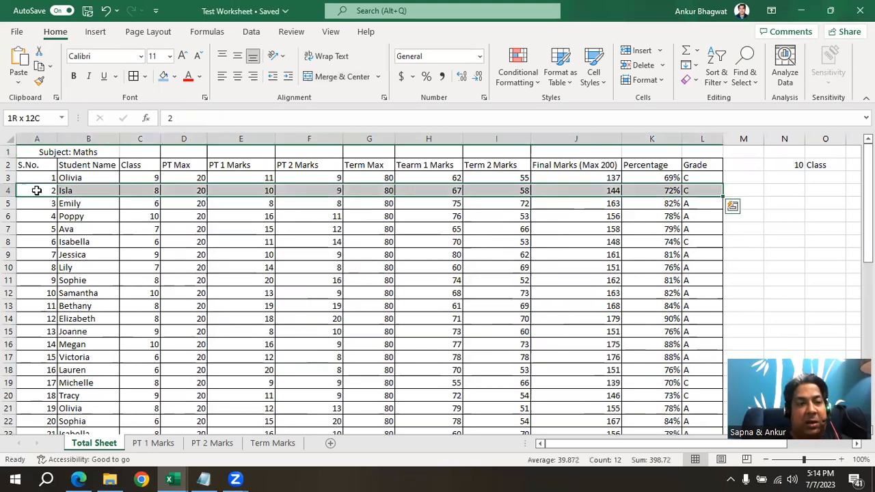
- Collapse the row 4 selection to A4, switch through the other open workbooks, and return to Test Worksheet
left_click(37, 190)
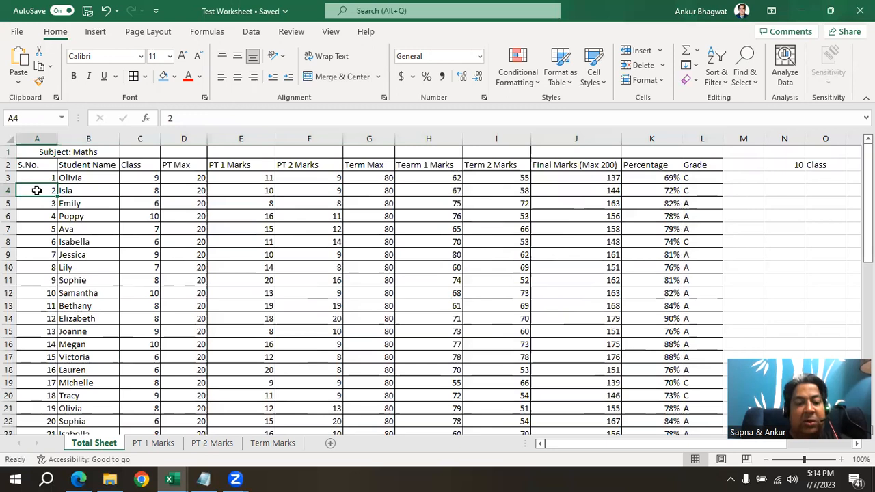
key("alt+Tab")
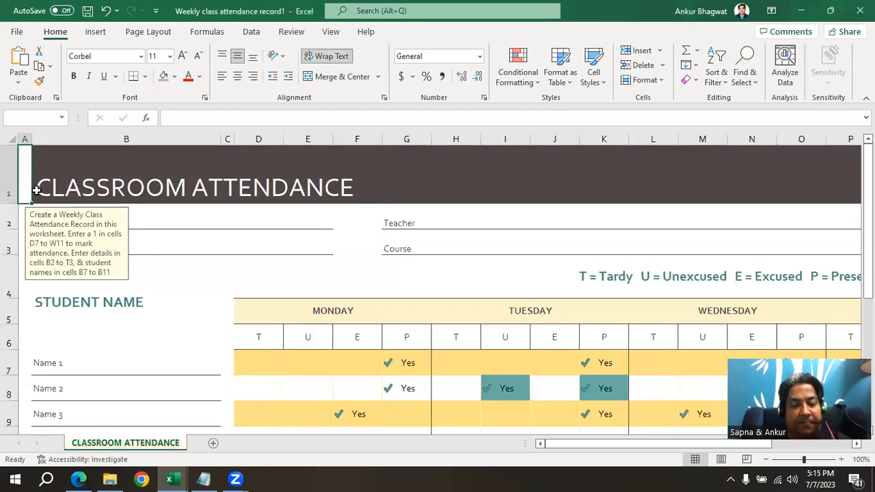
key("alt+Tab")
mouse_move(169, 478)
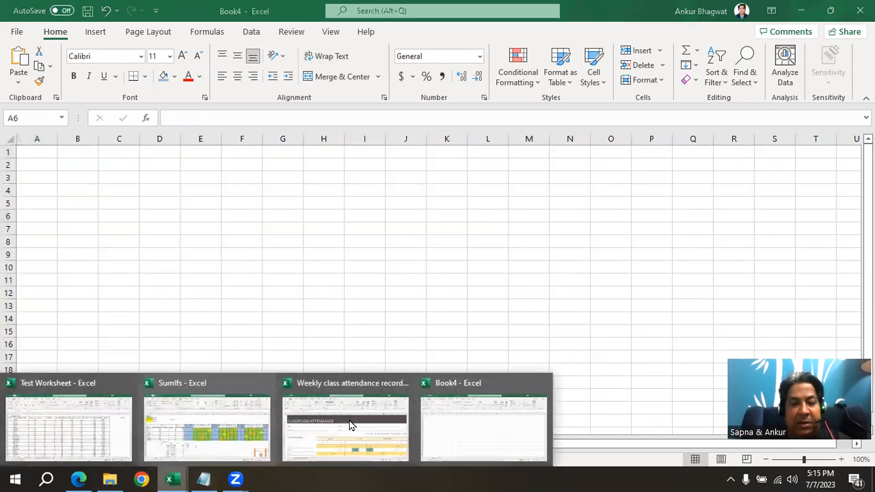
left_click(45, 430)
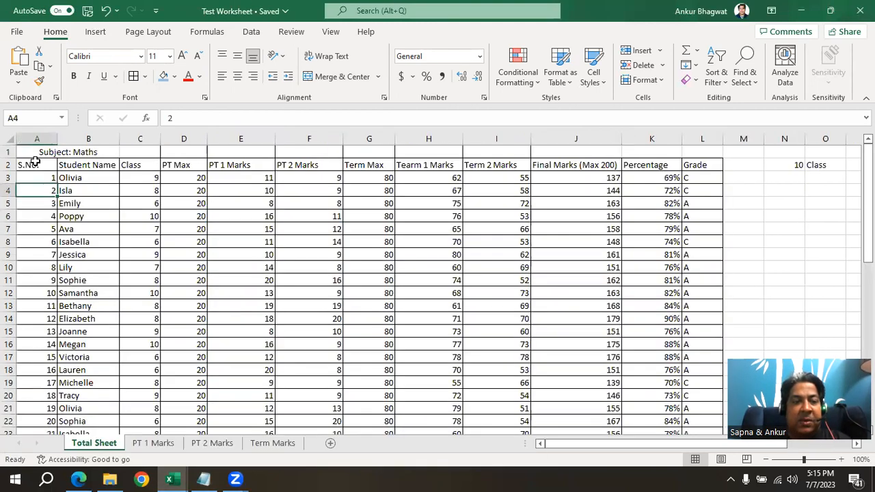
- Select row 4 from A4 across to the Grade column in one jump, then deselect it and settle on the S.No. header in A2
key("ctrl+shift+Right")
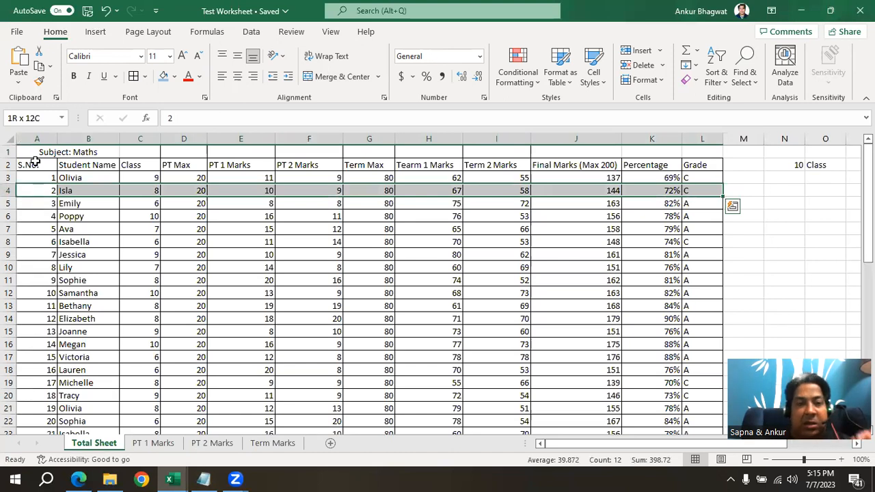
left_click(35, 164)
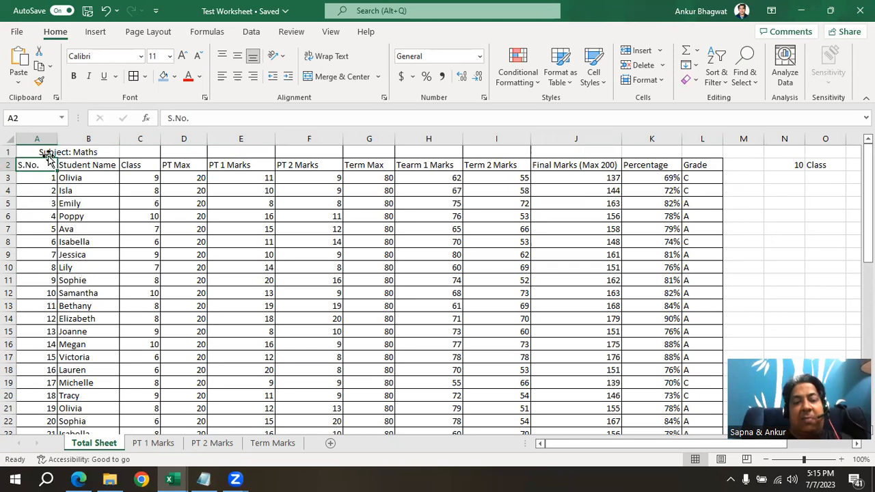
key("Up")
key("Down")
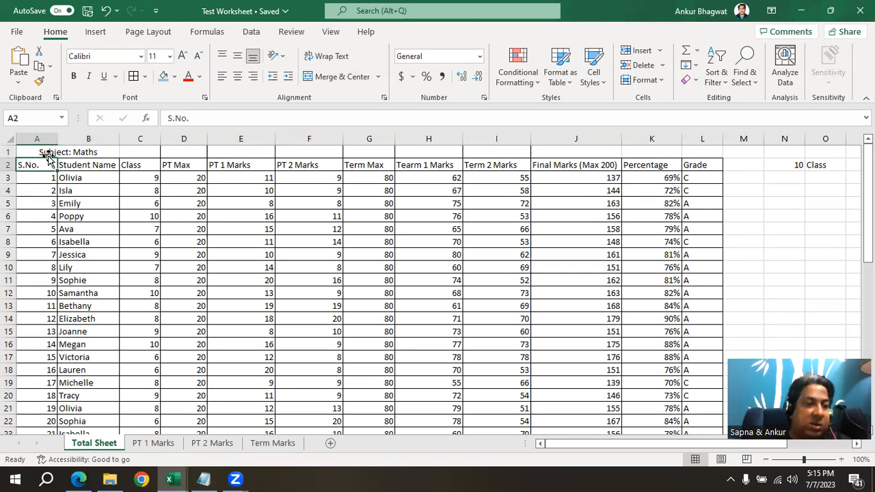
left_click(69, 165)
left_click(37, 164)
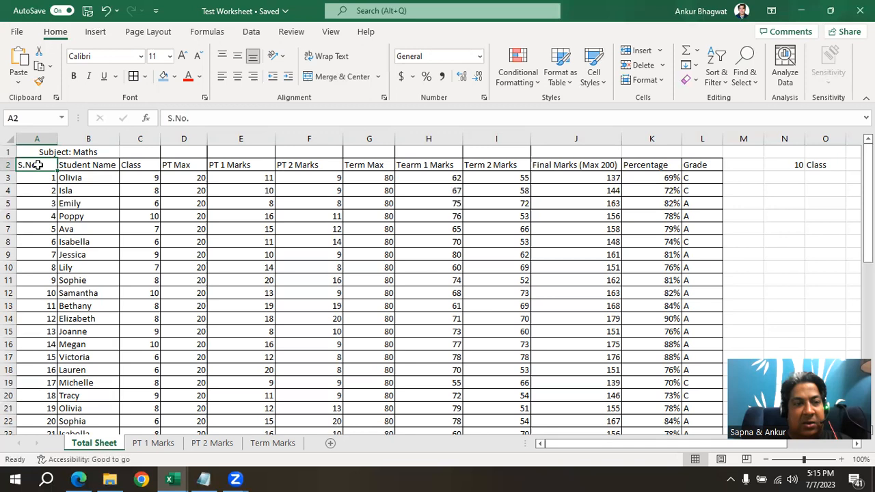
- Select the marks table from A2 down to row 52 and across to the Grade column, and copy it into a new sheet at A1
key("ctrl+shift+Down")
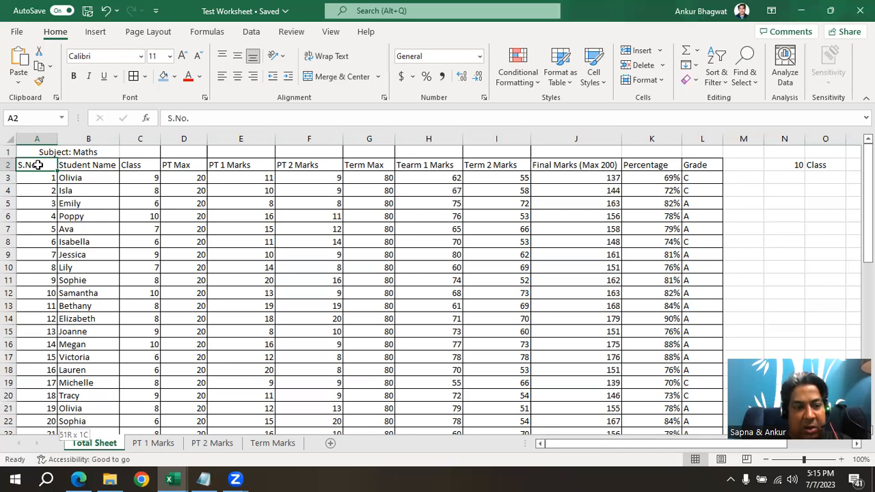
key("ctrl+shift+Right")
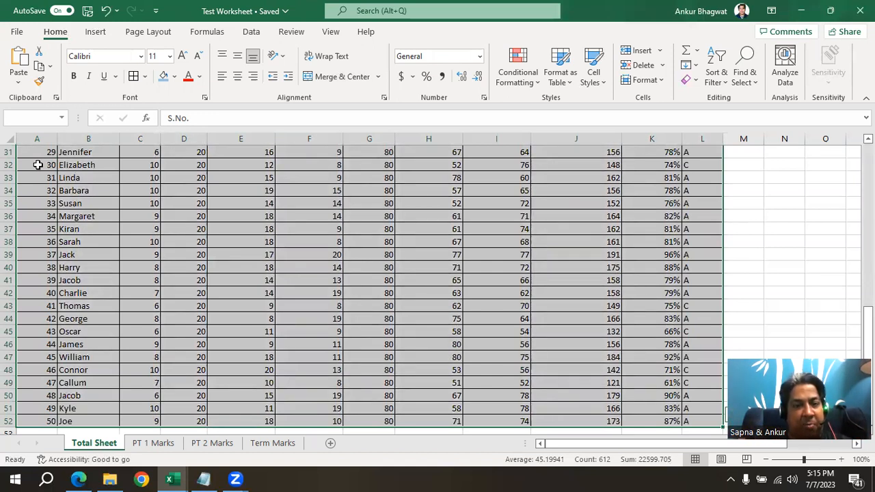
right_click(177, 230)
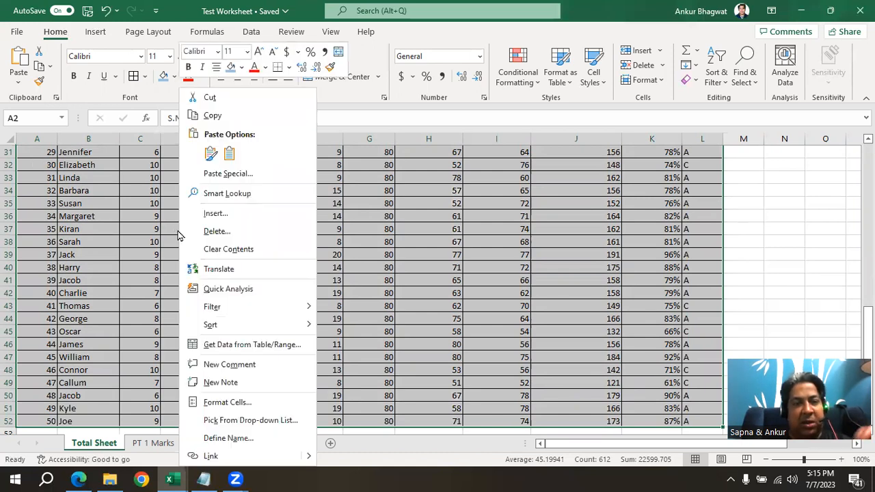
left_click(212, 116)
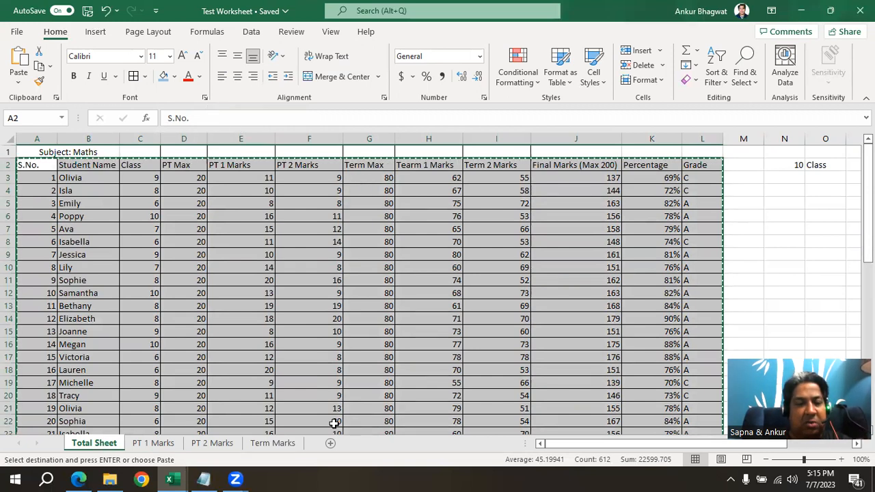
left_click(332, 447)
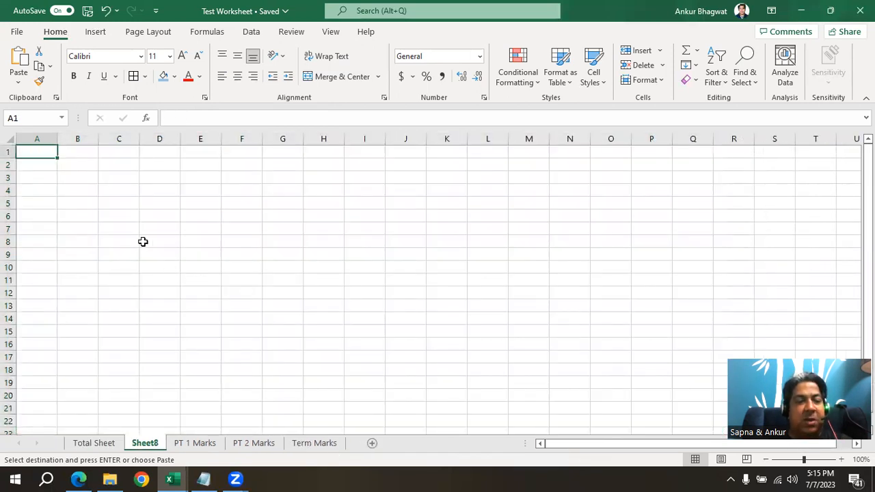
key("ctrl+v")
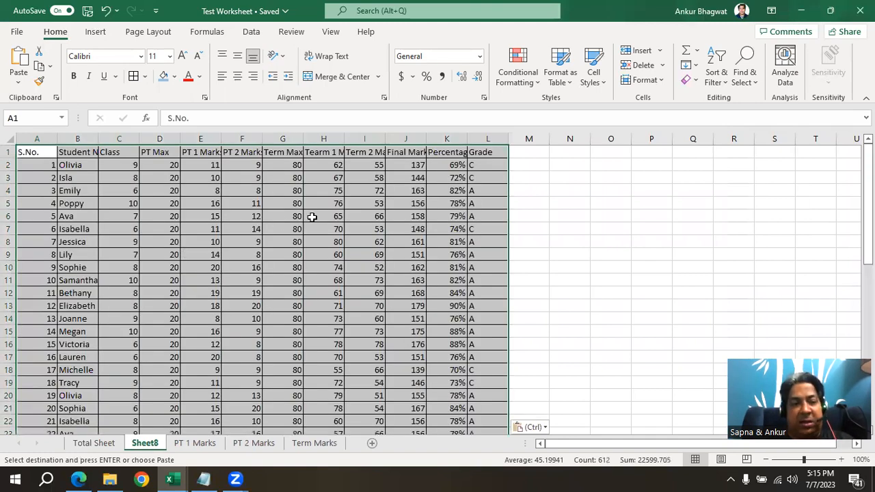
- Return to Total Sheet and select every cell of the sheet at once
left_click(110, 441)
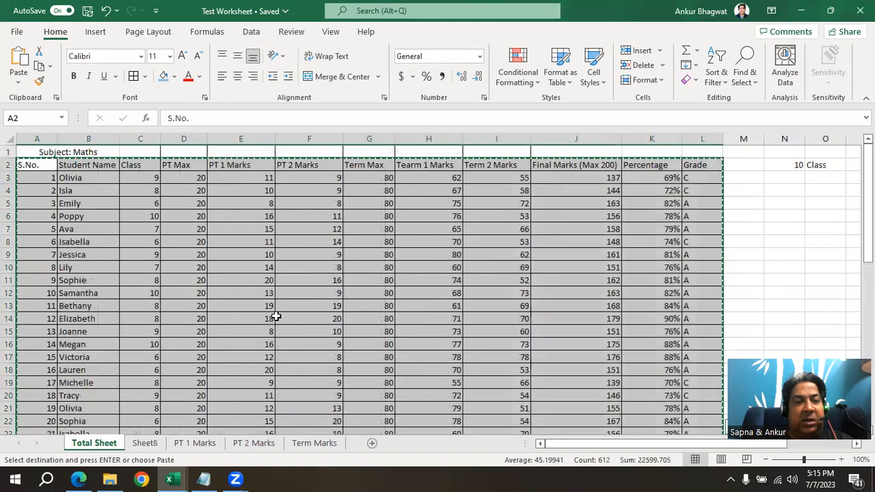
left_click(153, 206)
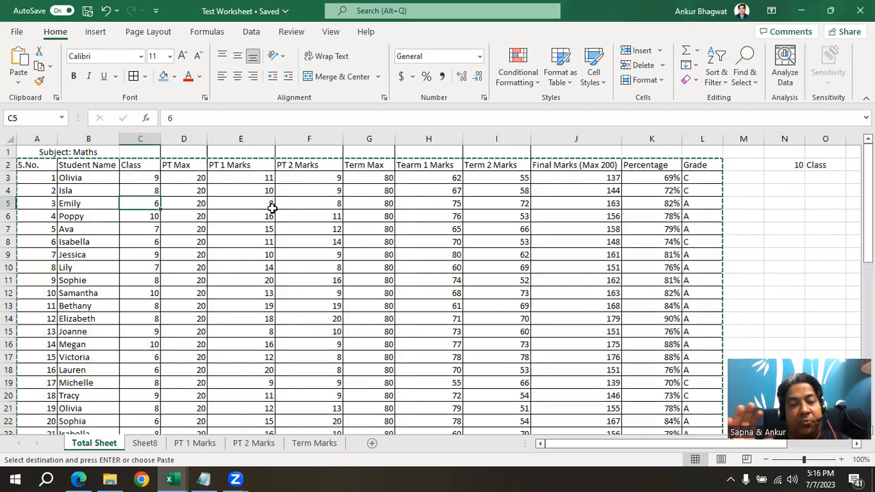
left_click(8, 139)
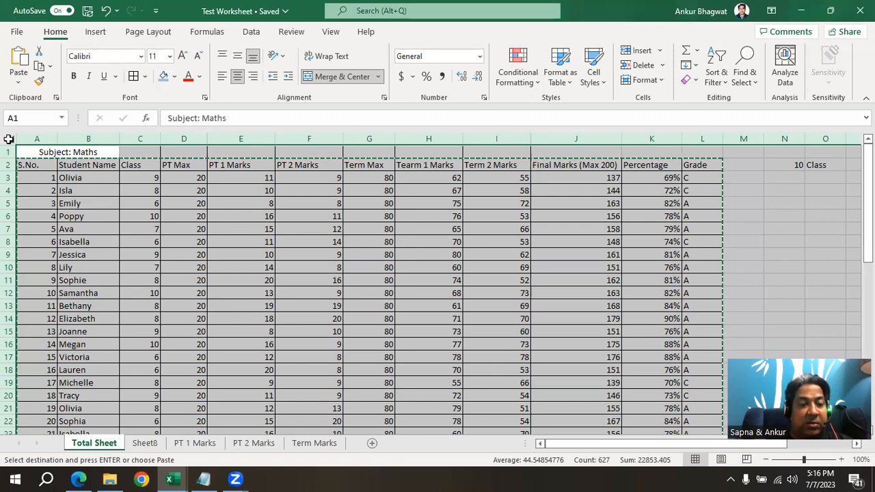
- Try deleting all the selected cells of Total Sheet, and undo the deletion
right_click(233, 296)
left_click(279, 198)
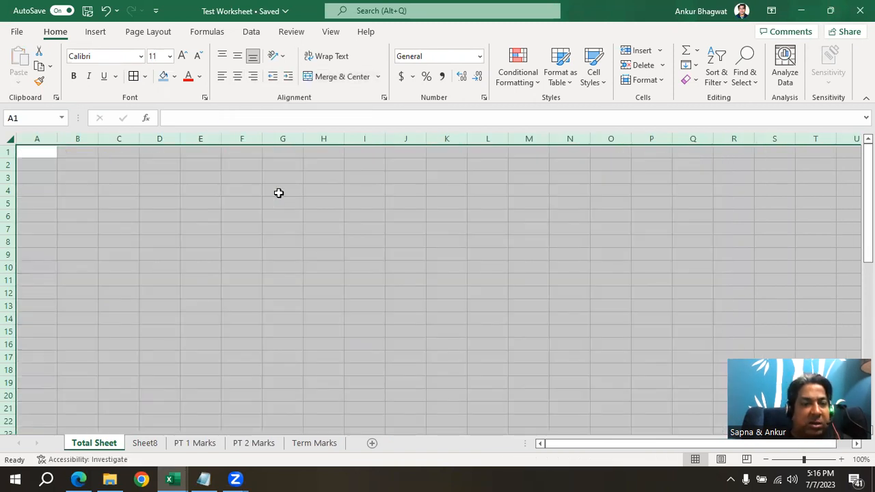
key("ctrl+z")
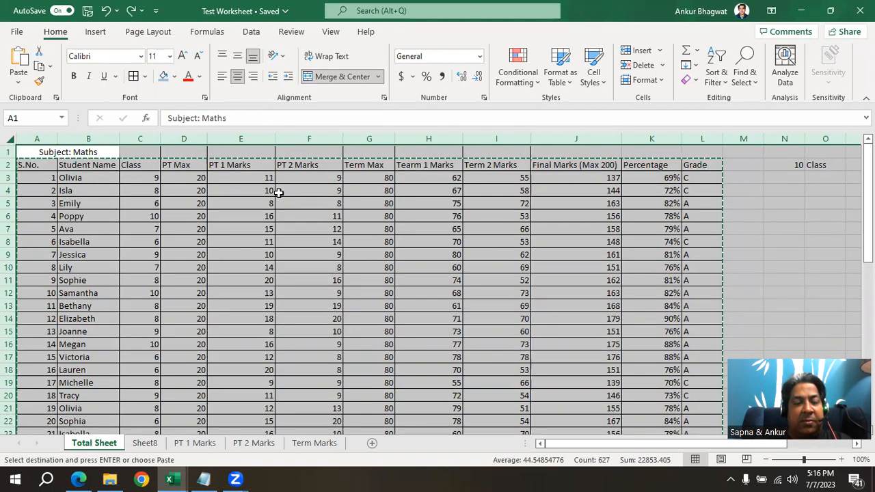
- Copy all cells of Total Sheet and paste them at A1 of another new sheet
right_click(278, 193)
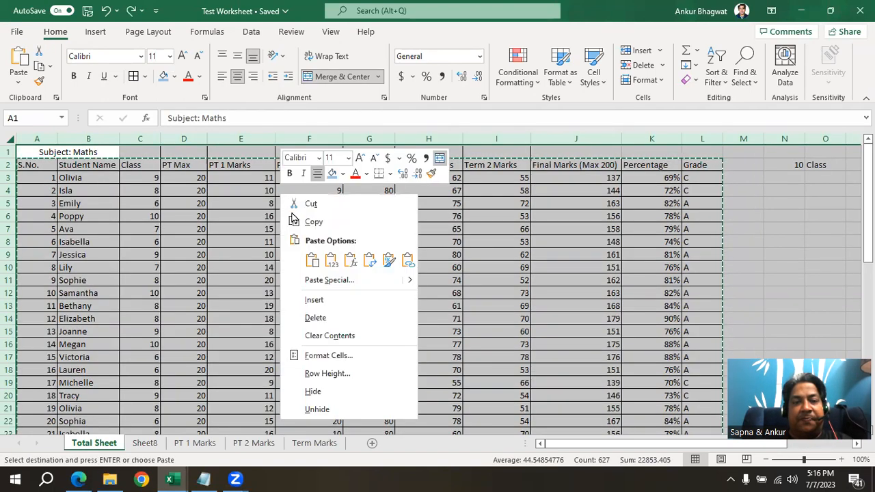
left_click(298, 223)
left_click(369, 444)
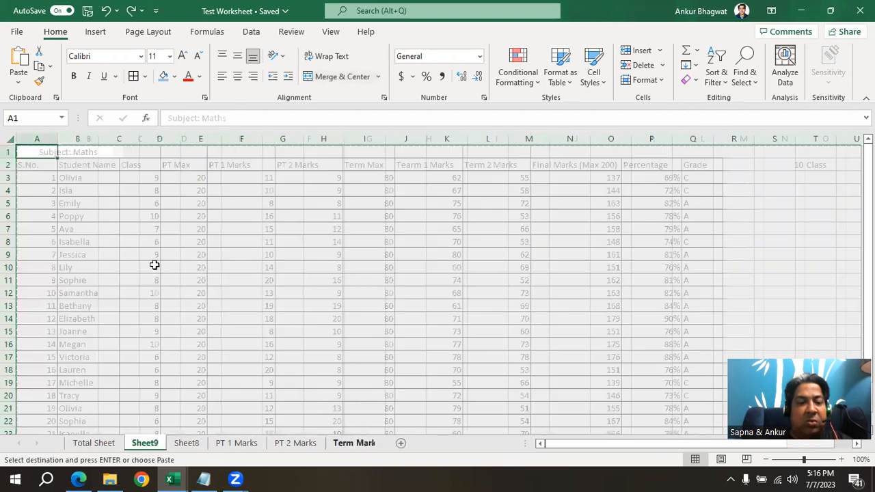
key("ctrl+v")
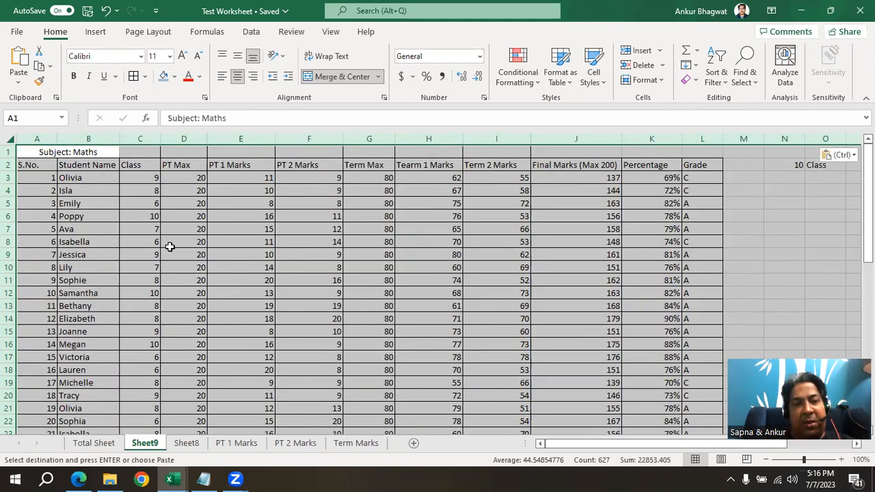
- Return to Total Sheet and move through a few cells to the Class header in C2
left_click(85, 449)
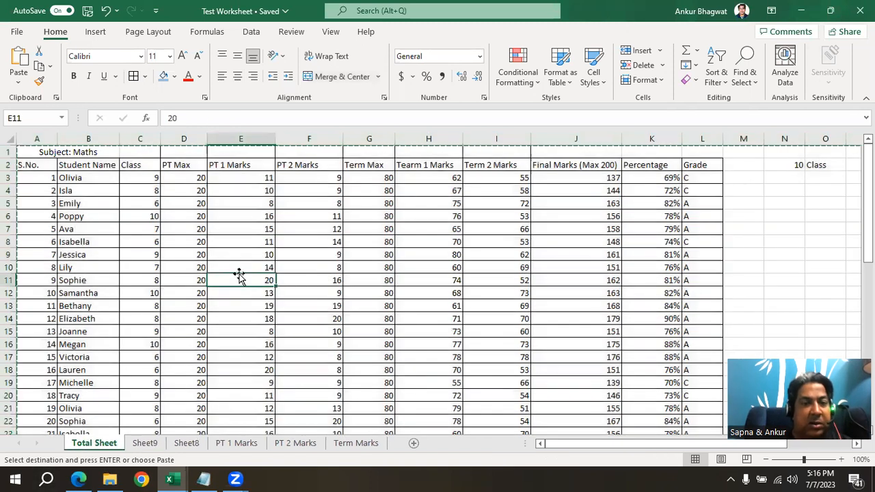
left_click(236, 279)
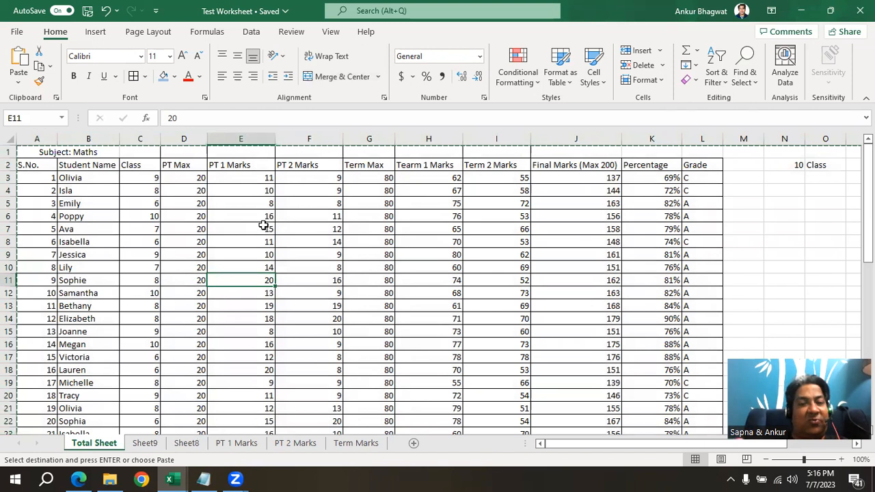
left_click(229, 213)
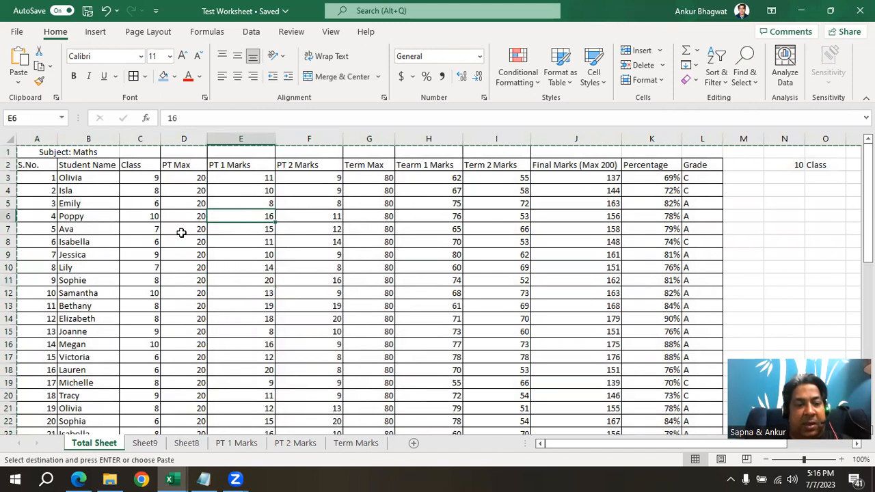
left_click(95, 179)
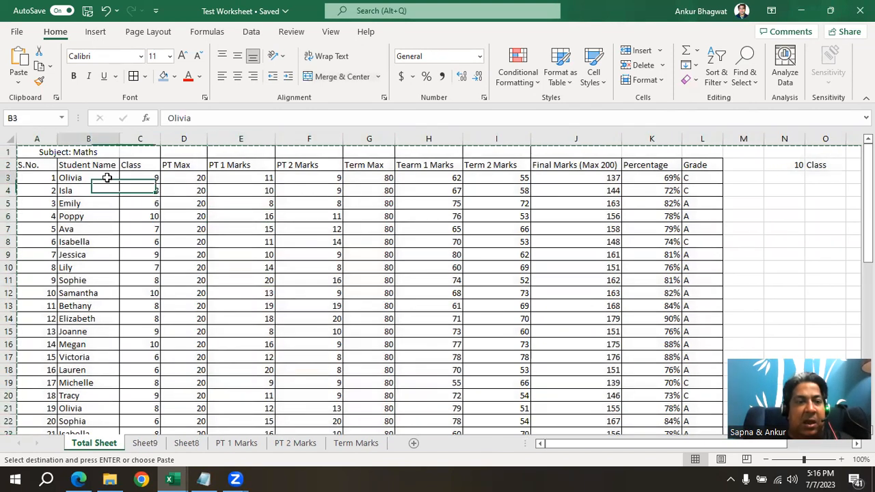
left_click(92, 164)
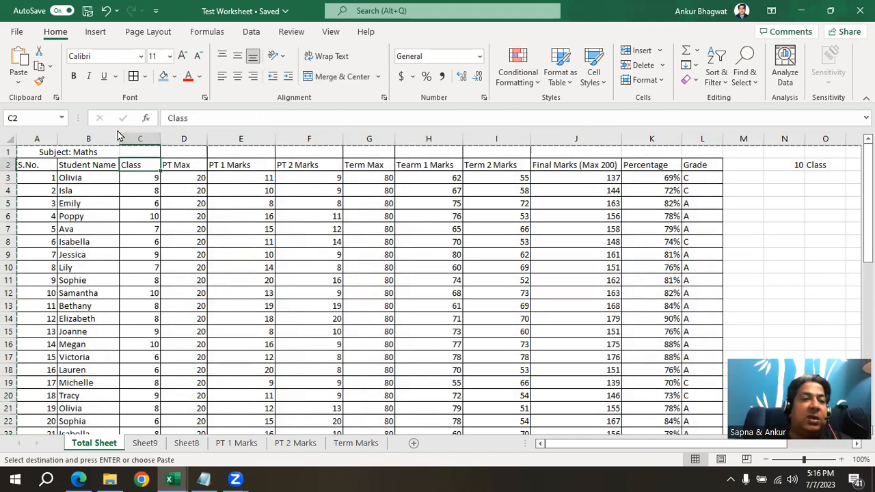
- Manually narrow columns B through G of Total Sheet, and widen the PT 1 Marks and PT 2 Marks columns again
mouse_move(156, 138)
left_mouse_down()
mouse_move(141, 136)
mouse_move(189, 137)
mouse_move(145, 137)
left_mouse_up()
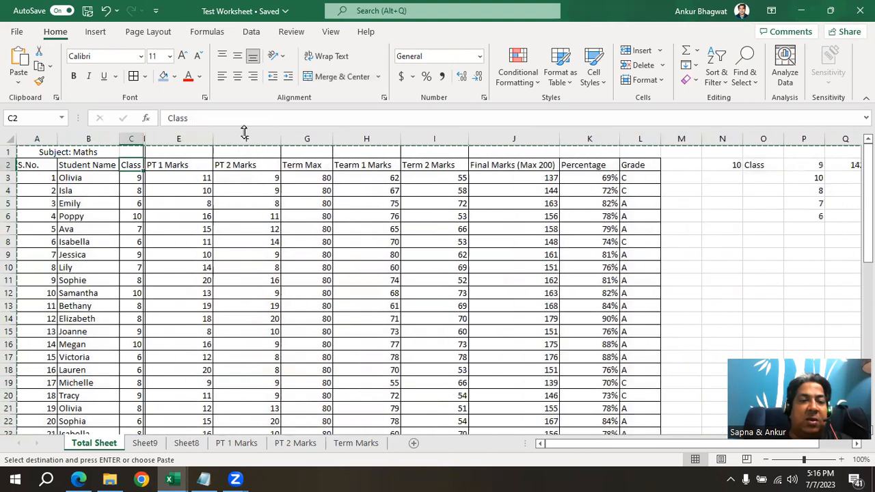
left_click_drag(213, 137, 166, 137)
left_click_drag(233, 136, 216, 139)
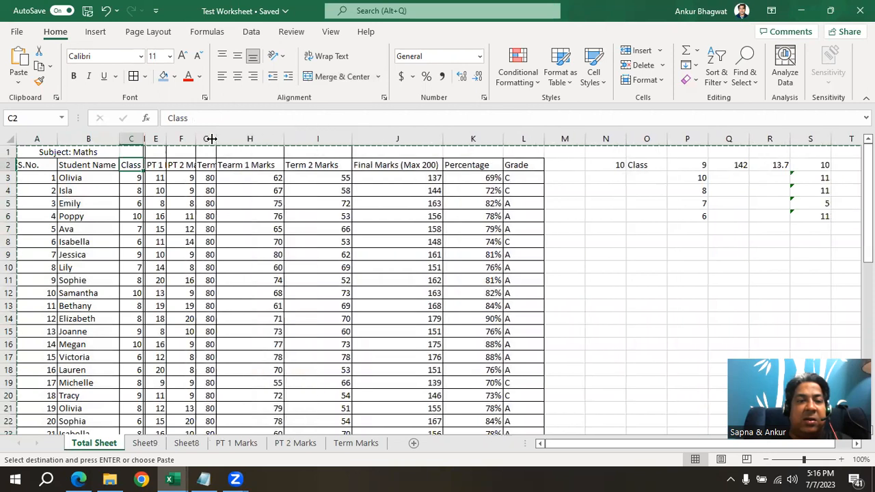
left_click_drag(119, 141, 80, 140)
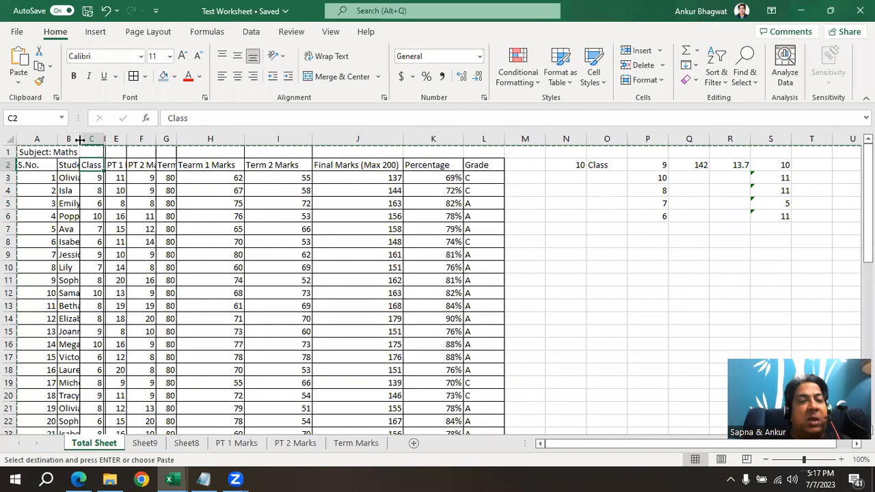
left_click_drag(124, 141, 207, 140)
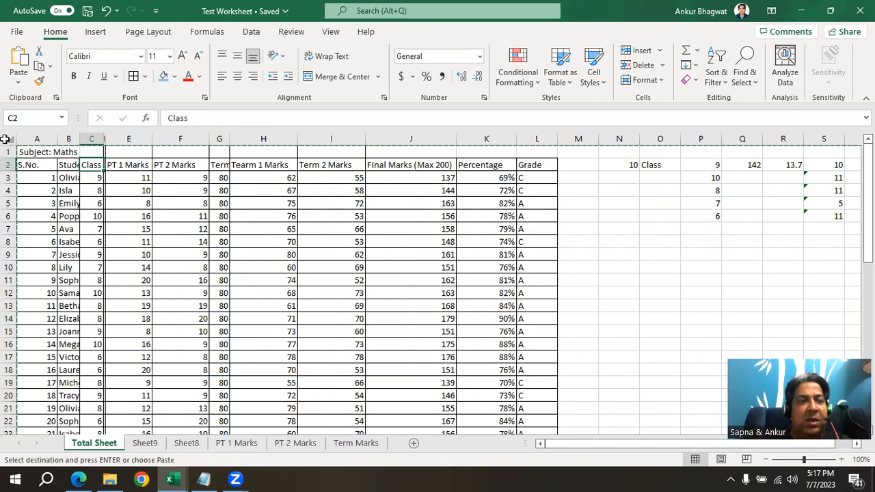
- Select columns A through E and autofit their widths to the contents, then deselect them by moving to F2
left_click_drag(39, 140, 133, 139)
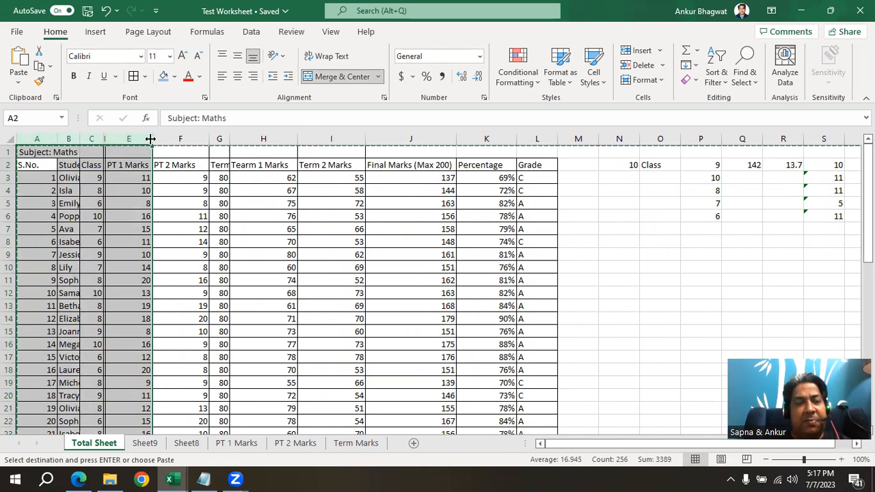
double_click(150, 138)
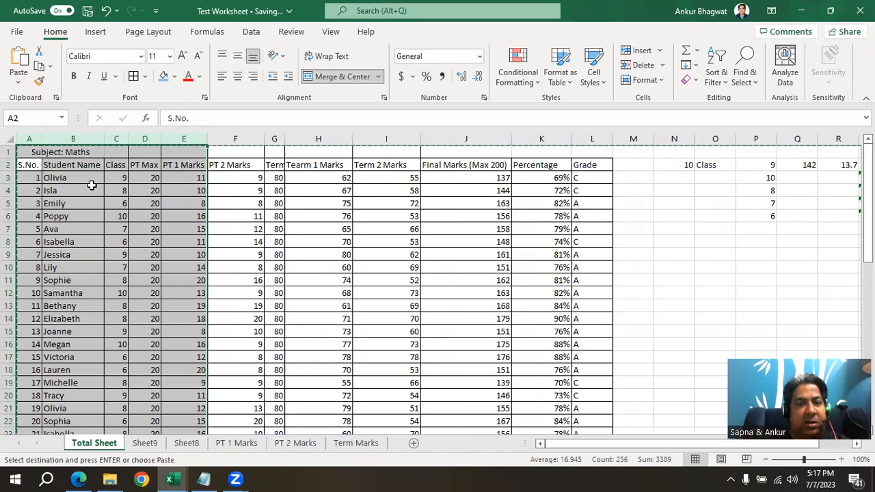
left_click(222, 164)
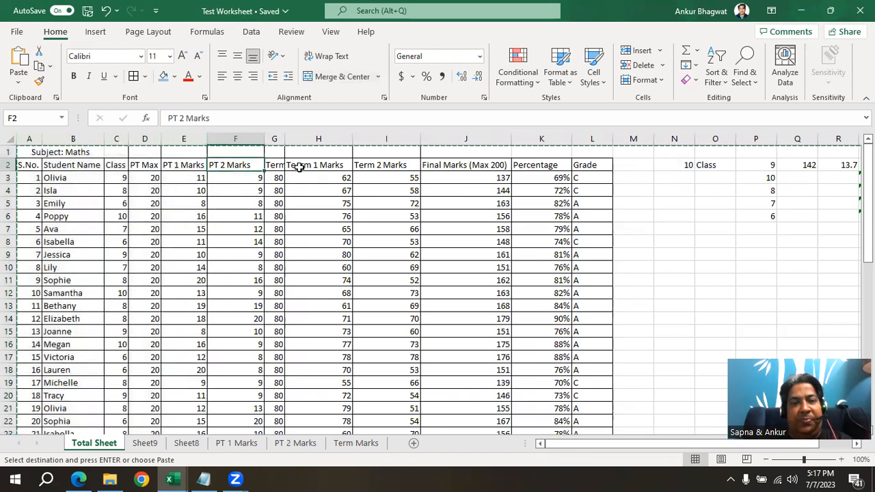
- Manually narrow the Student Name, PT Max, PT 2 Marks, Final Marks, Percentage and Grade columns
left_click_drag(262, 139, 241, 139)
left_click_drag(157, 139, 64, 138)
left_click_drag(435, 138, 388, 139)
mouse_move(445, 140)
left_mouse_down()
mouse_move(423, 140)
mouse_move(439, 139)
left_mouse_up()
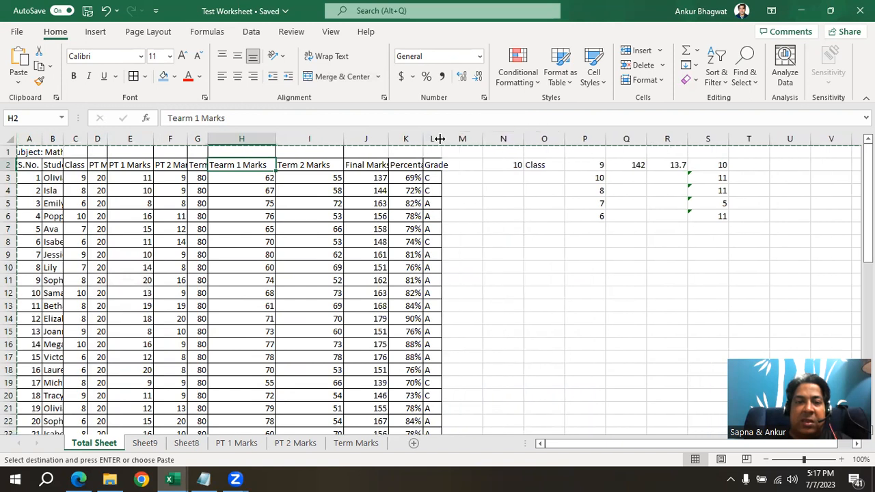
- Manually reduce the heights of several rows between rows 4 and 12, and select the Tearm 1 Marks header in H2
mouse_move(5, 209)
left_mouse_down()
mouse_move(5, 194)
mouse_move(5, 219)
left_mouse_up()
left_click_drag(5, 249, 6, 238)
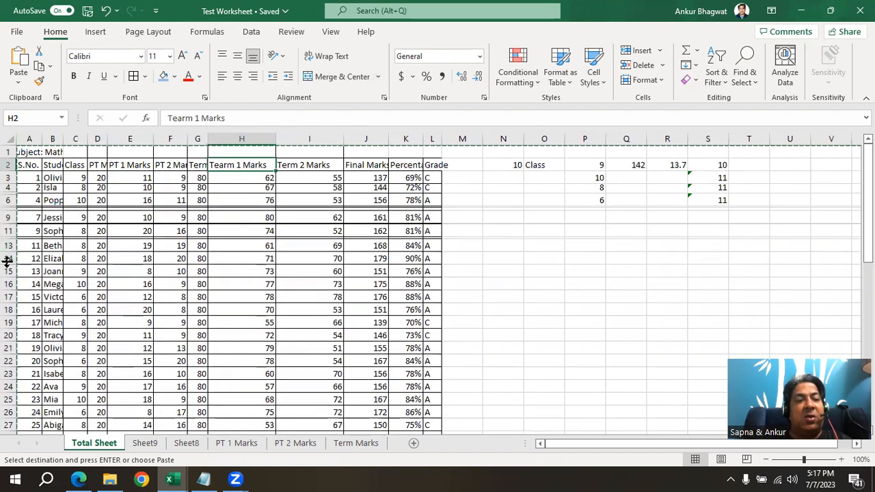
left_click(98, 164)
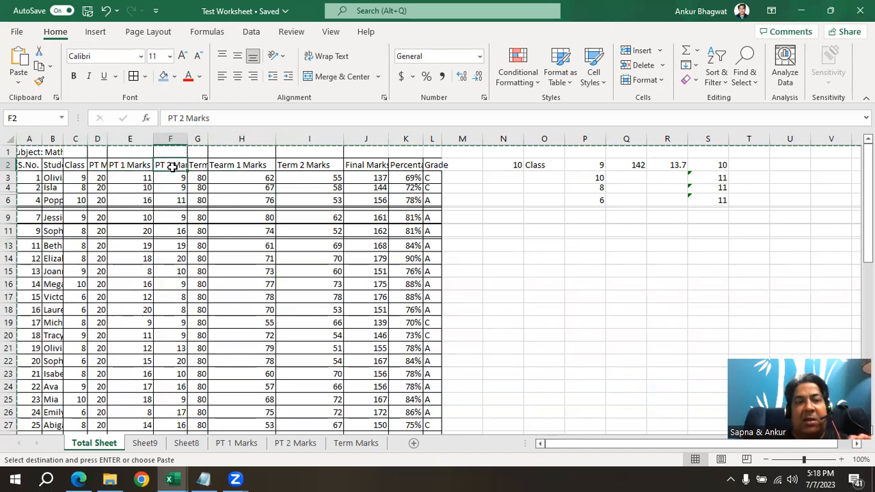
left_click(198, 166)
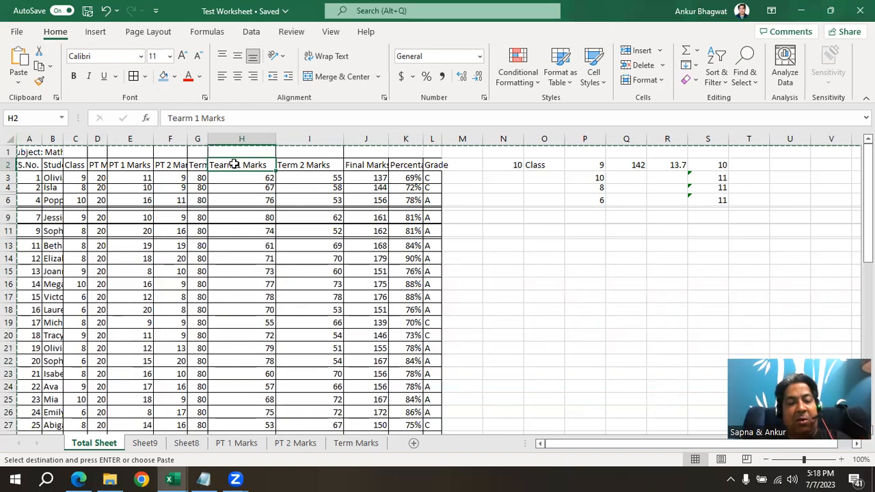
- Cancel the pending copy, open the H2 header for editing in the cell and in the formula bar, and leave editing without changes
key("Escape")
left_click(266, 199)
double_click(262, 165)
left_click(261, 176)
left_click(260, 166)
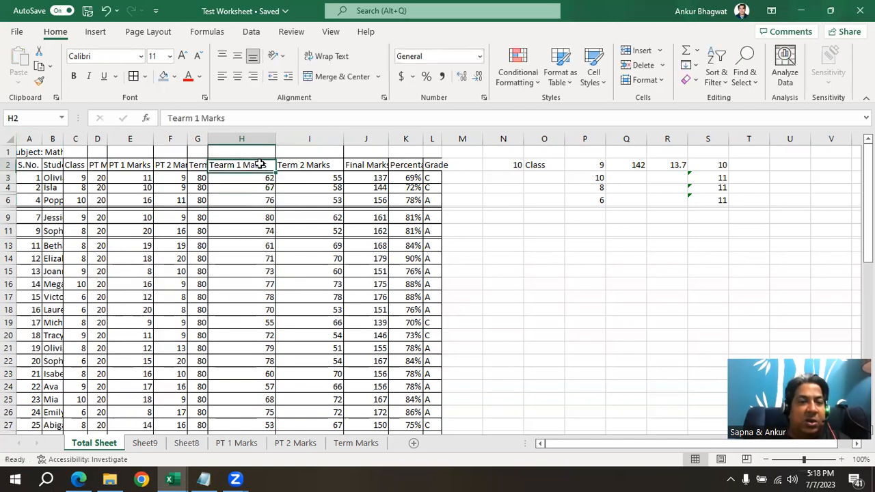
left_click(234, 118)
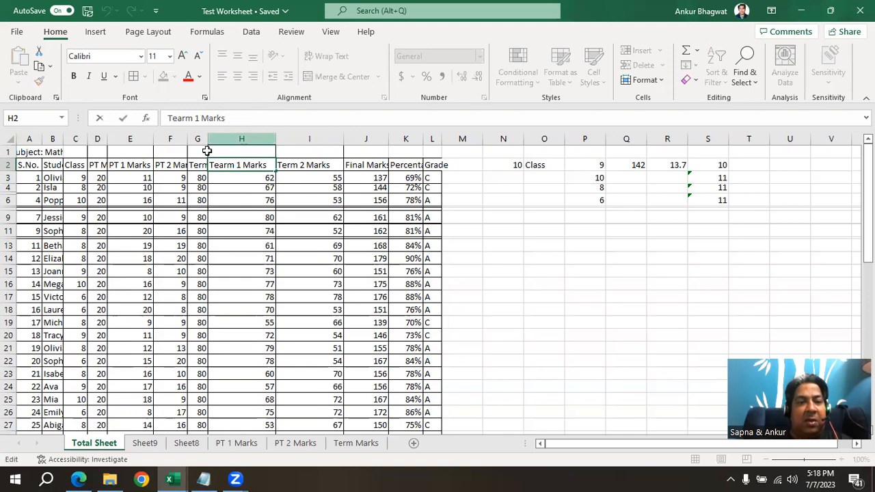
left_click(184, 188)
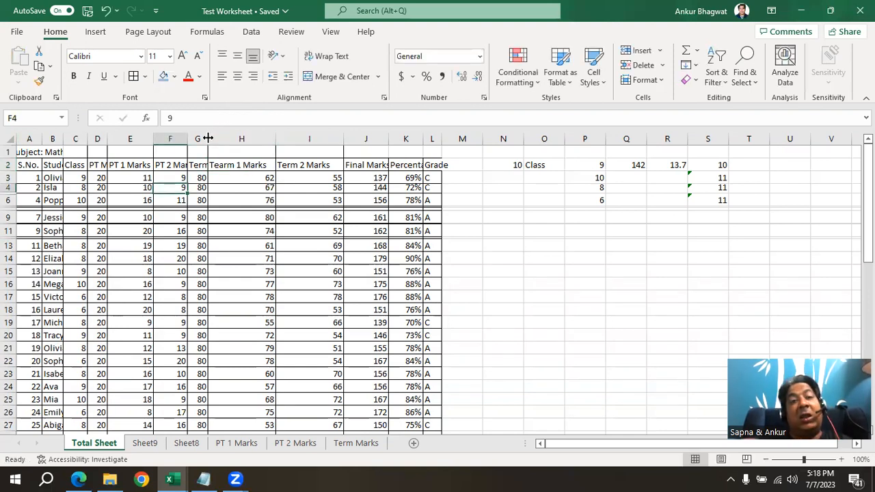
left_click(174, 200)
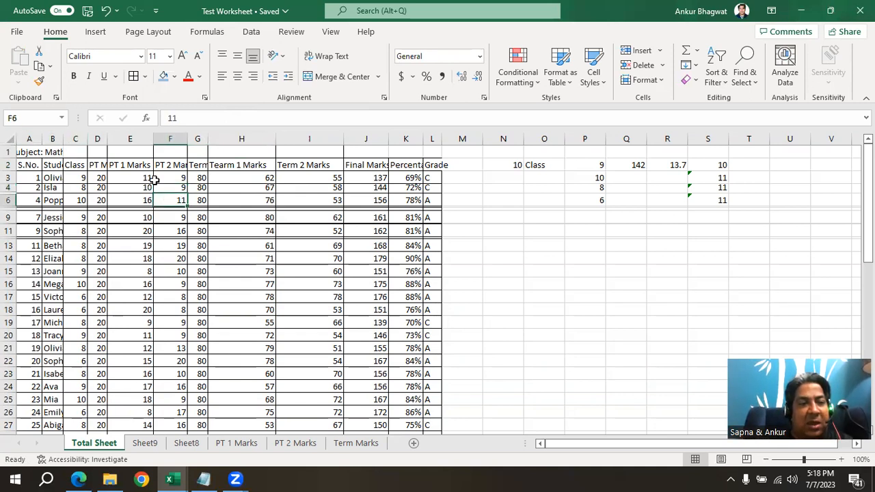
- Select columns A through L and autofit their widths to the contents, then deselect them
left_click(30, 140)
left_click_drag(31, 140, 424, 147)
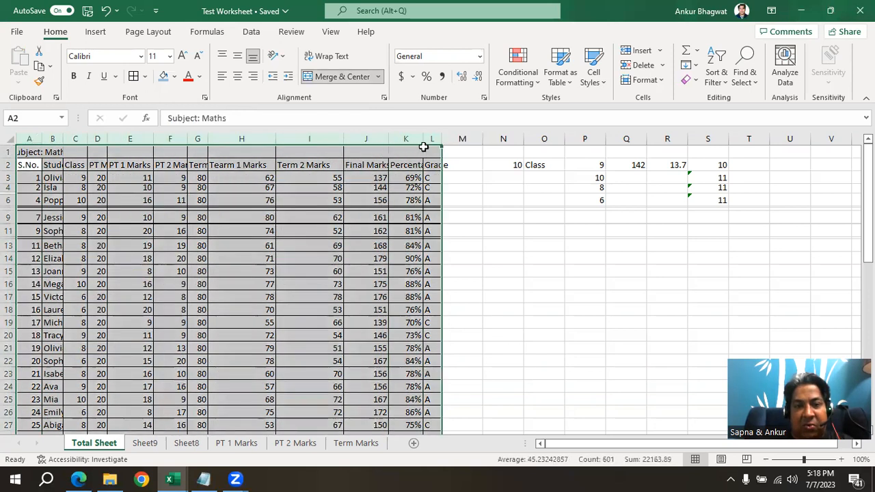
double_click(390, 138)
left_click(87, 322)
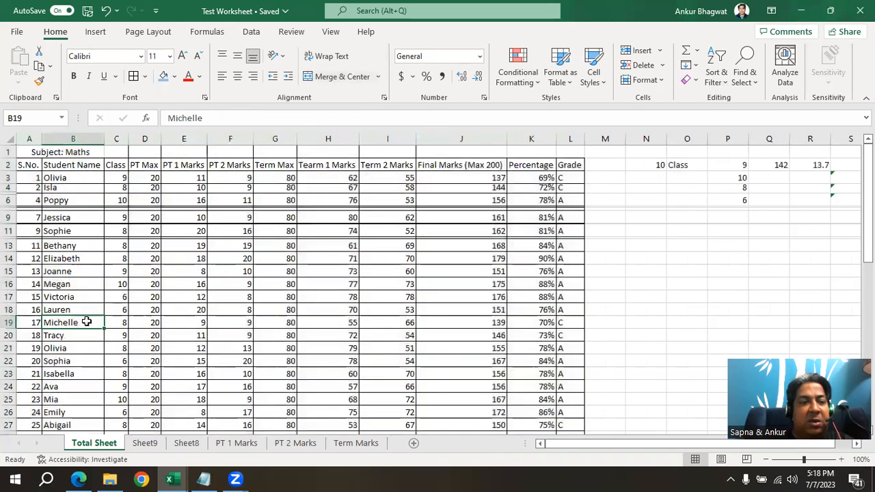
- Narrow the Student Name, PT Max and PT 1 Marks columns manually, and autofit all row heights and column widths across the whole sheet
left_click_drag(104, 133, 82, 134)
mouse_move(137, 137)
left_mouse_down()
mouse_move(121, 137)
mouse_move(174, 136)
mouse_move(152, 137)
left_mouse_up()
left_click(6, 139)
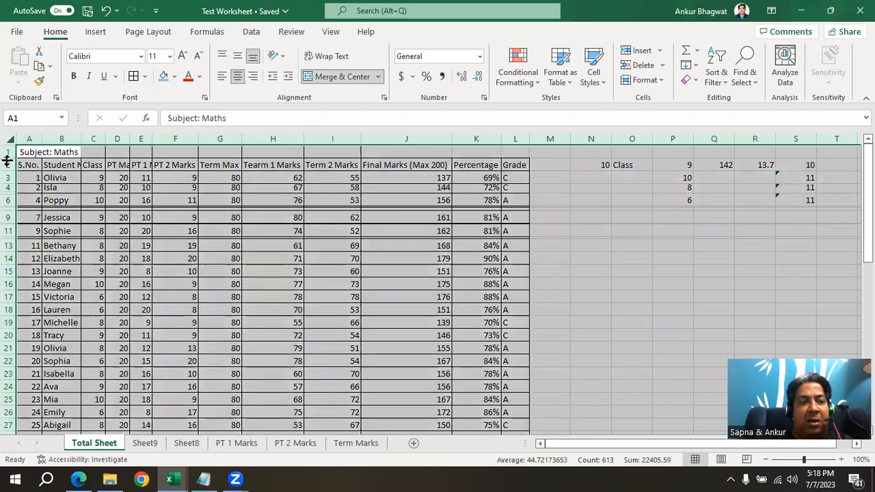
double_click(6, 158)
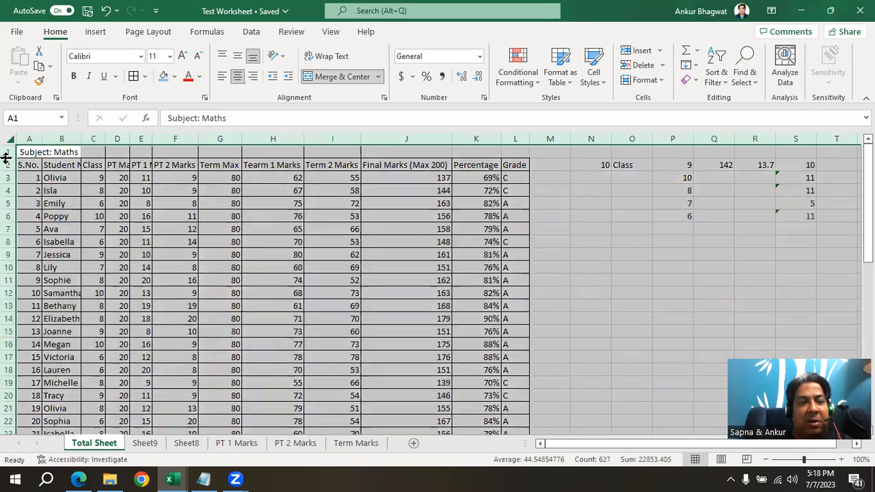
double_click(80, 136)
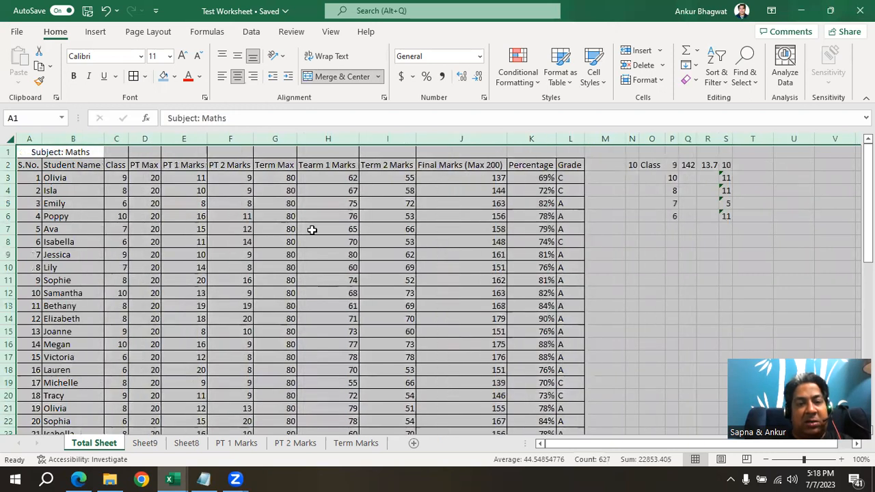
left_click(312, 230)
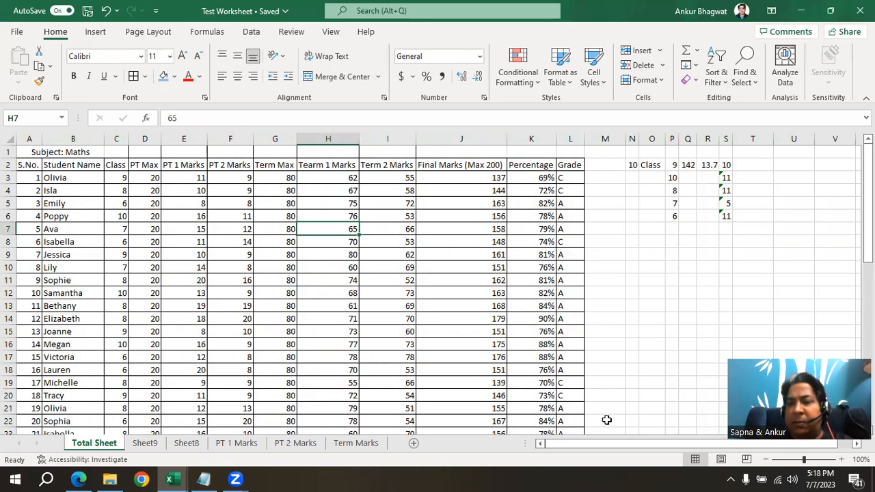
- Delete the leftover values beside the marks table in columns N through S, rows 2 to 6
left_click(764, 358)
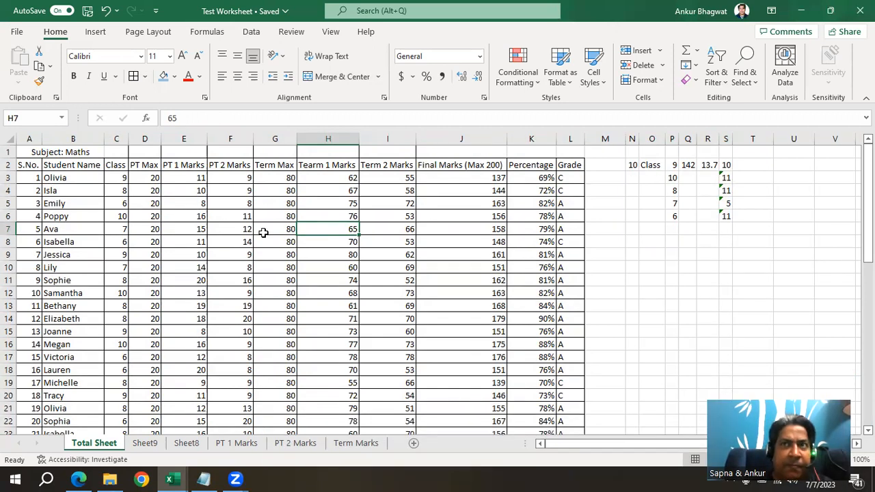
left_click(140, 240)
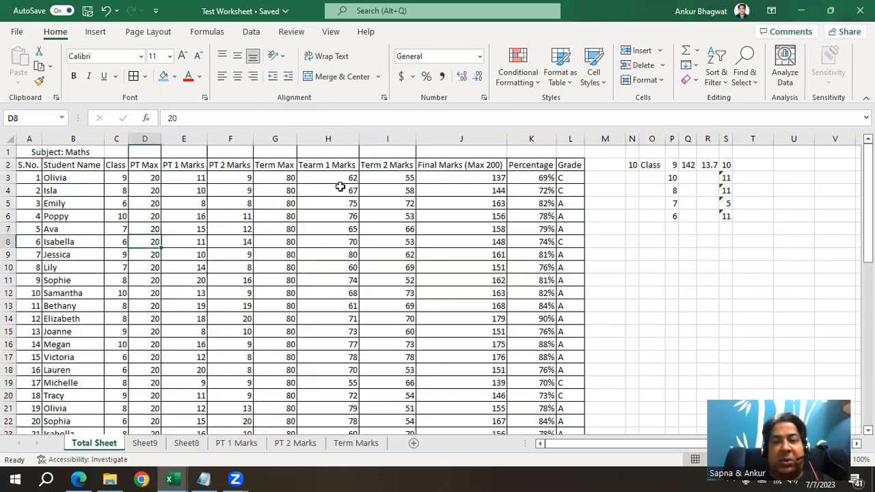
left_click(525, 191)
left_click_drag(641, 165, 731, 230)
key("Delete")
left_click(642, 203)
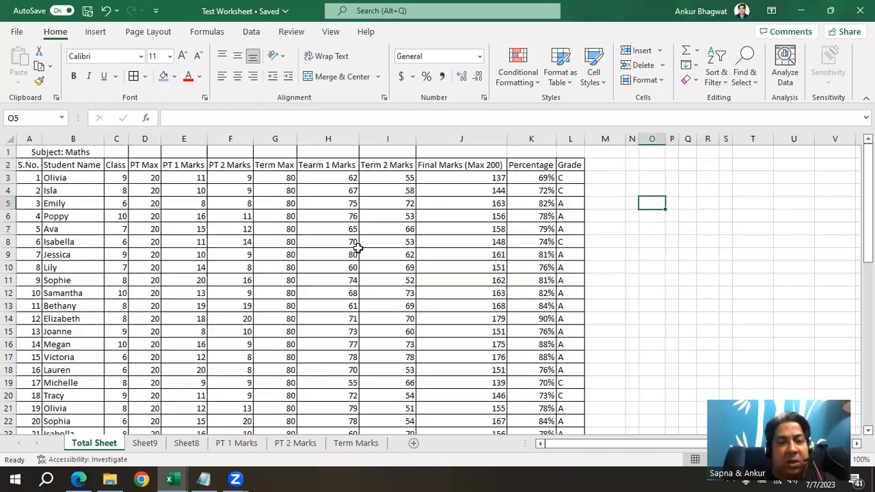
left_click(275, 204)
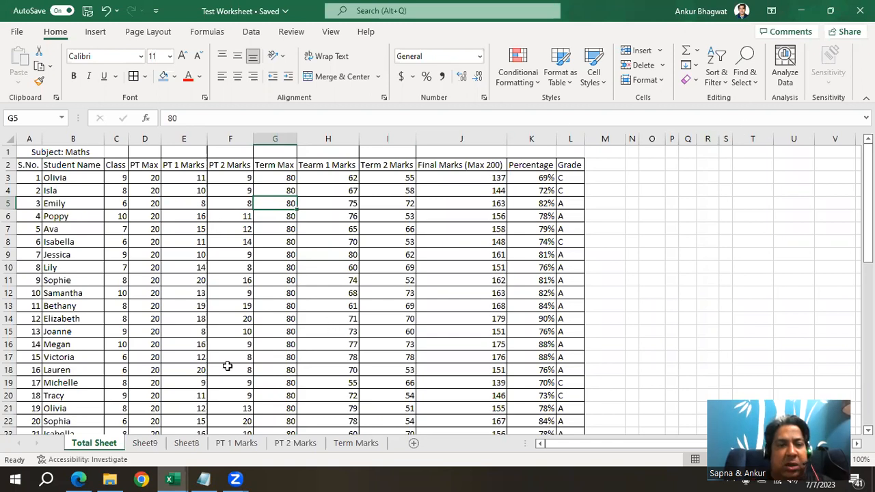
- Look over Sheet9 and the SumIfs workbook, and return to Total Sheet in Test Worksheet
left_click(145, 443)
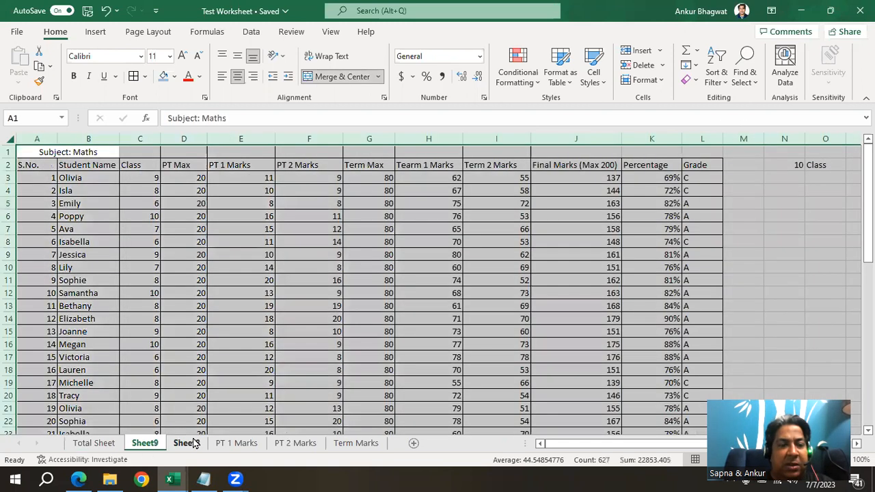
left_click(212, 303)
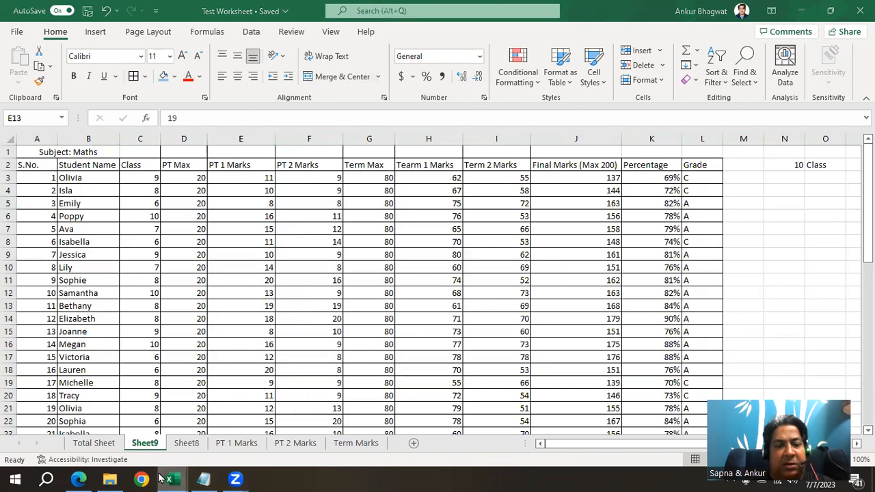
mouse_move(169, 480)
left_click(220, 437)
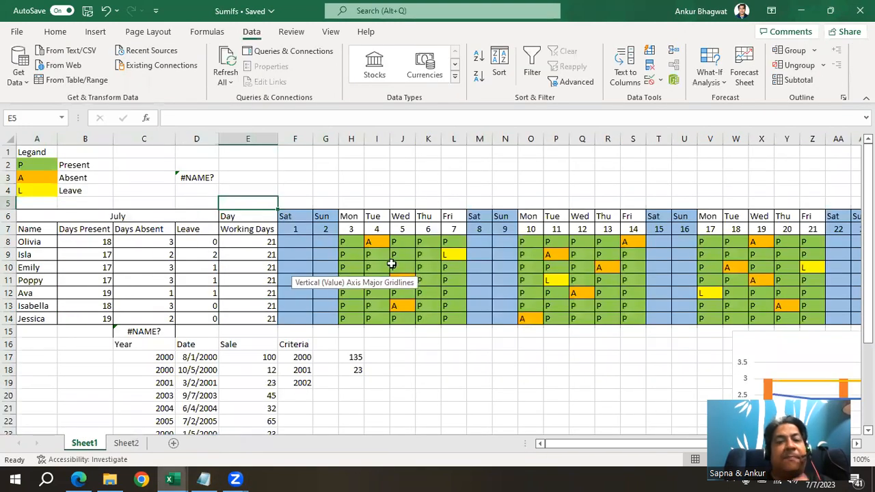
mouse_move(168, 479)
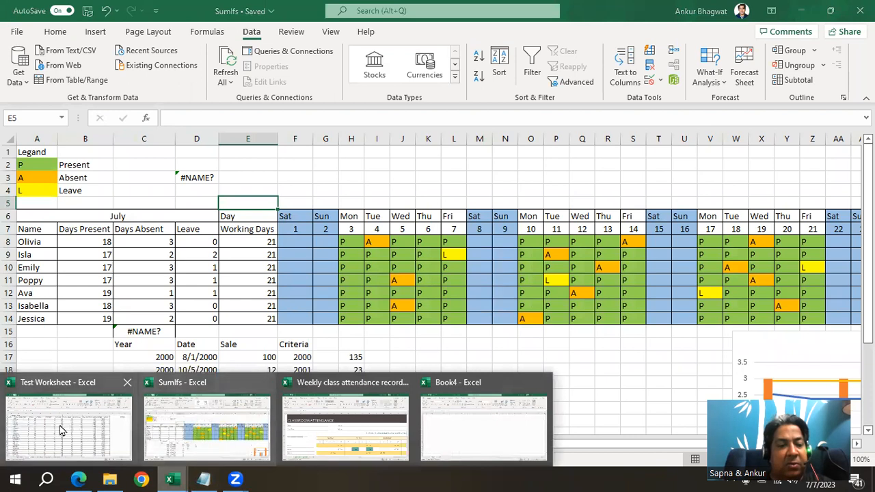
left_click(191, 427)
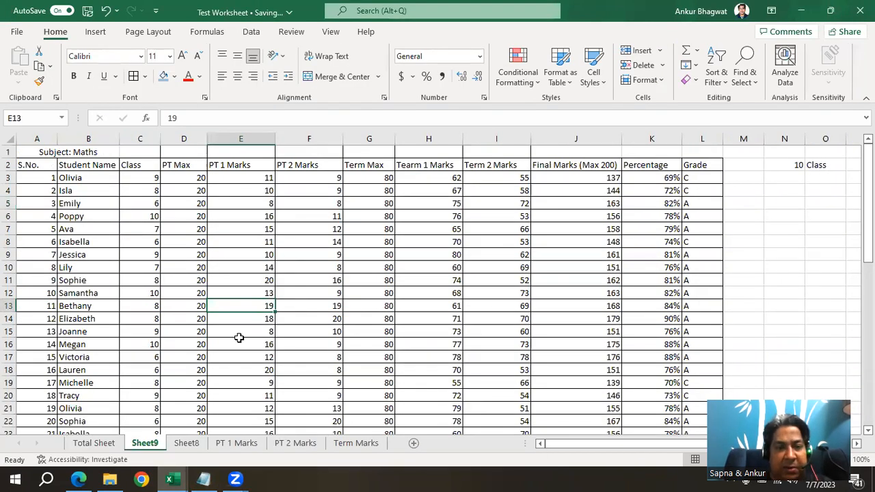
scroll(239, 337, "down", 2)
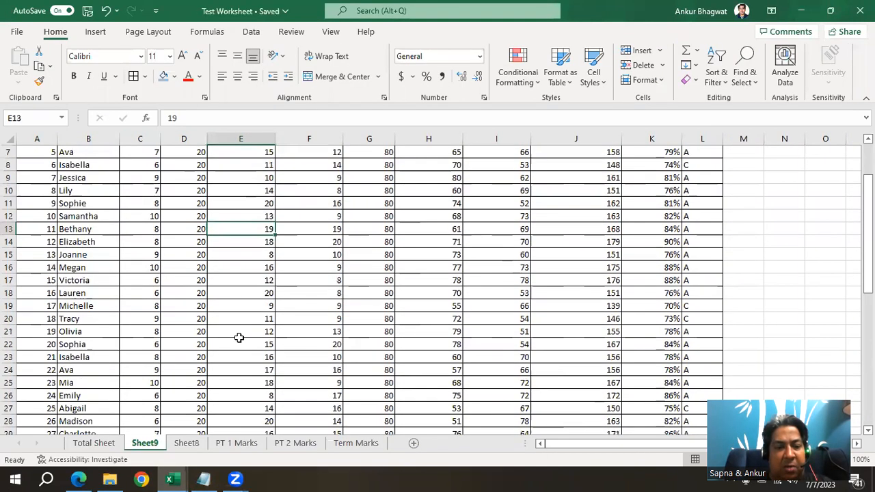
left_click(94, 443)
scroll(315, 290, "down", 1)
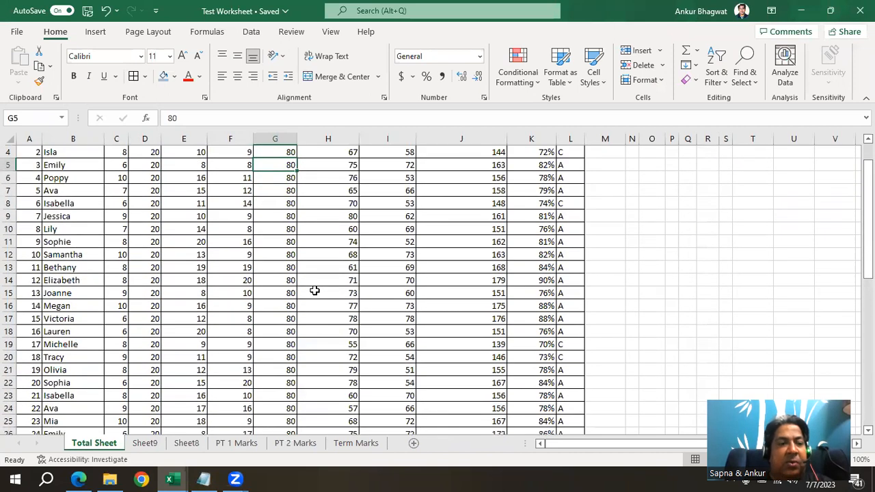
scroll(314, 290, "up", 1)
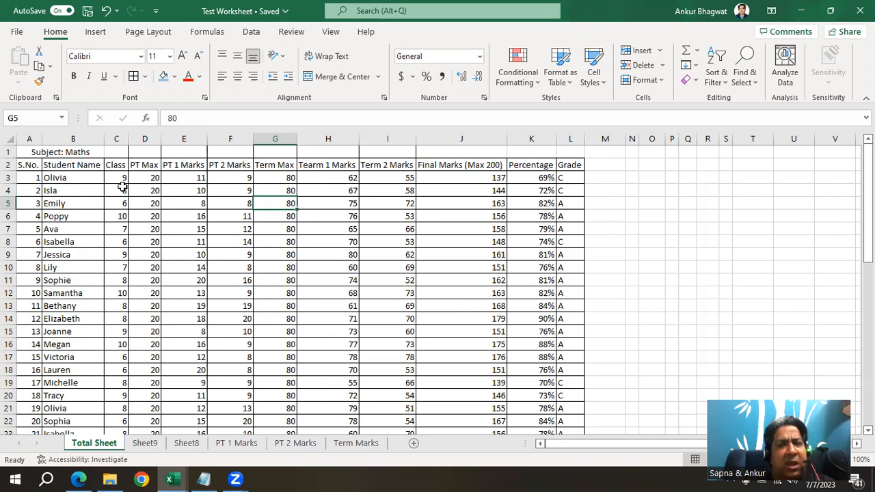
- Examine the row 3 formulas for Final Marks, Percentage and Grade, along with the class and marks cells in that row
left_click(435, 175)
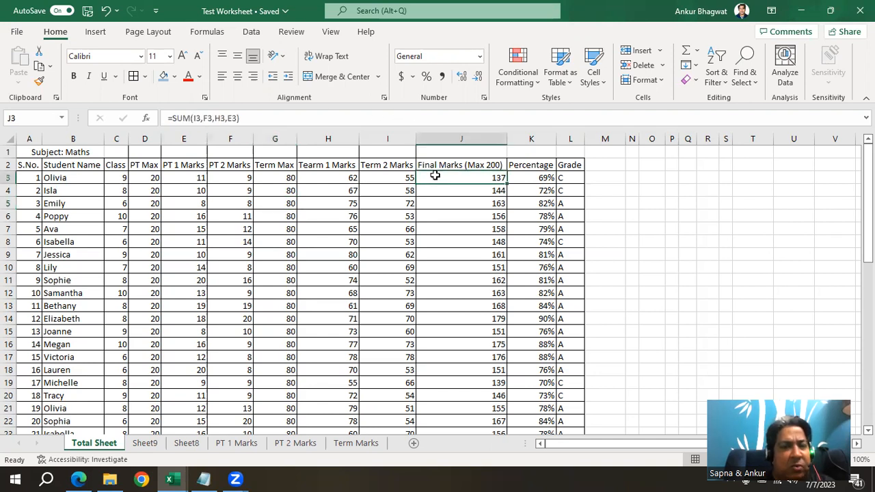
left_click(522, 177)
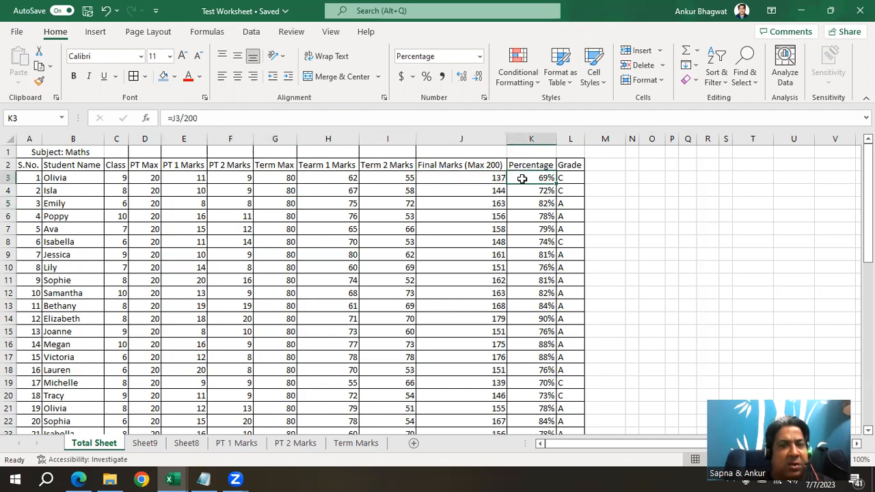
left_click(570, 179)
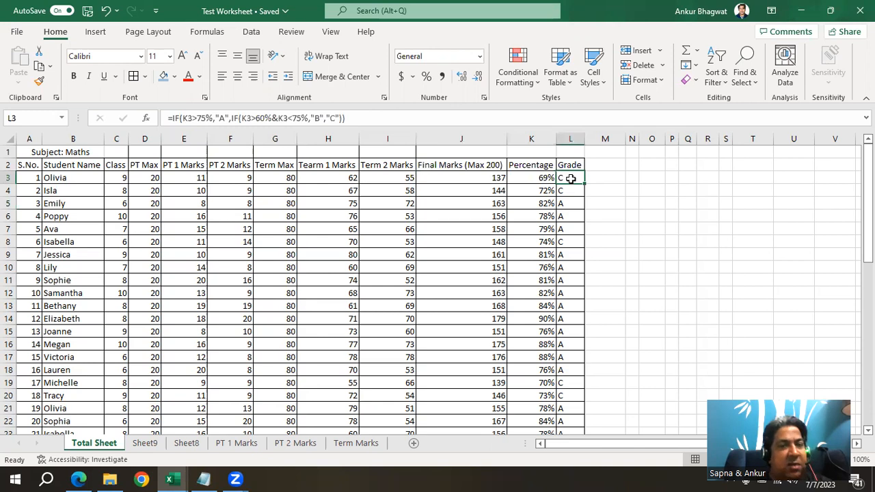
left_click(525, 178)
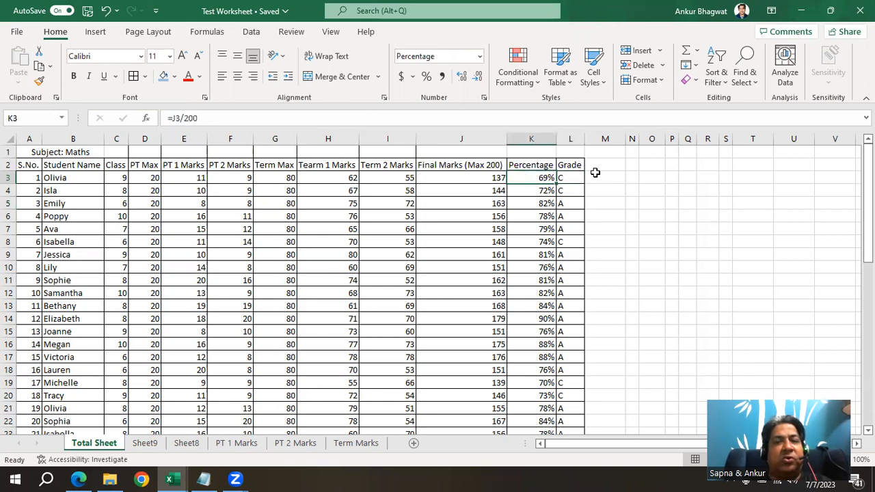
left_click(574, 178)
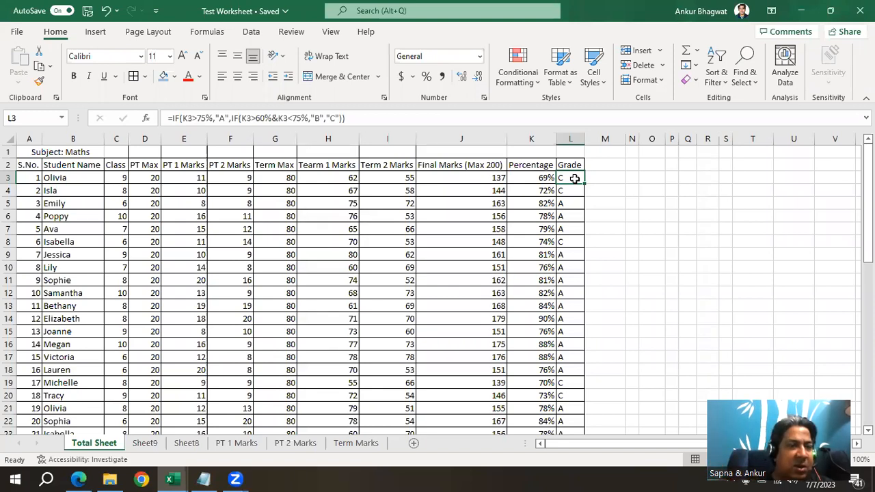
left_click(119, 178)
left_click(147, 176)
left_click(390, 178)
- Clear all the formulas in the Final Marks column from J3 down to the last student
left_click(453, 176)
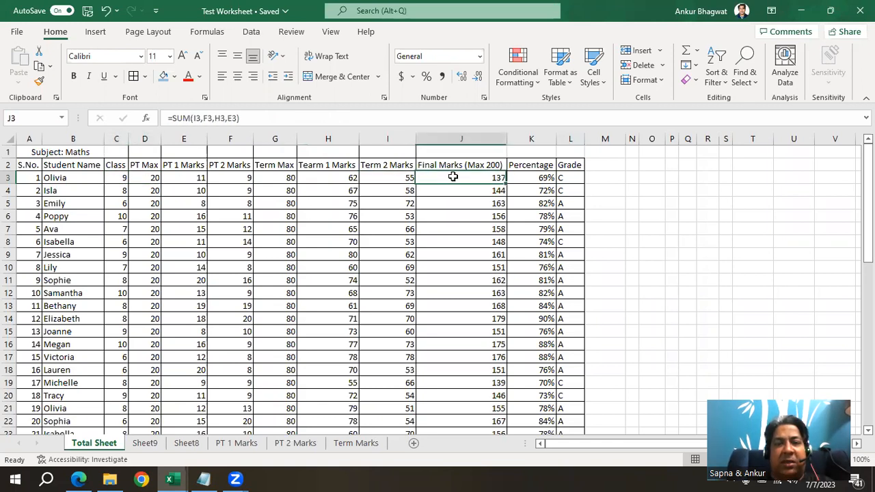
key("ctrl+shift+Down")
key("Delete")
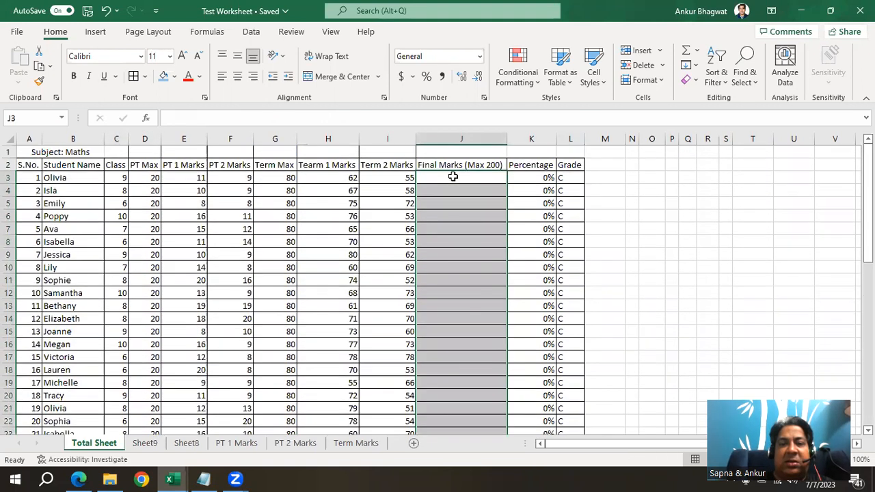
key("Up")
- Enter the formula =SUM(E3,F3,H3,I3) in J3 to total the first student's PT and term marks
left_click(453, 176)
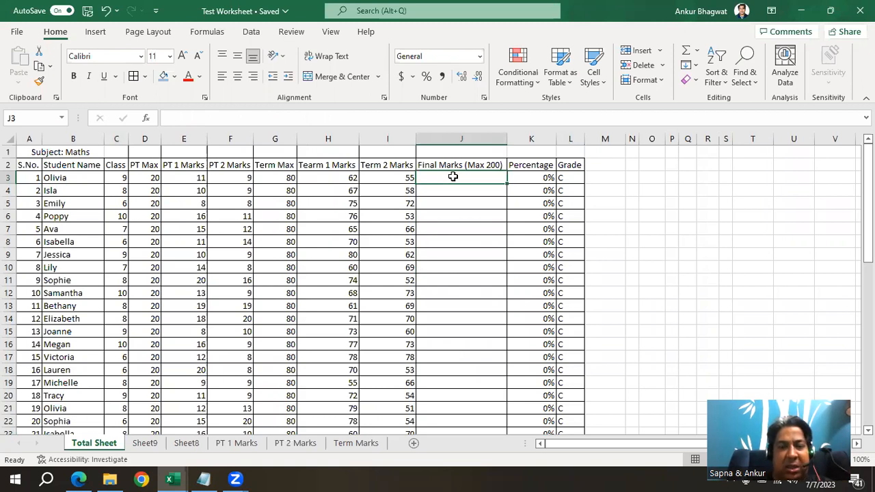
type("=")
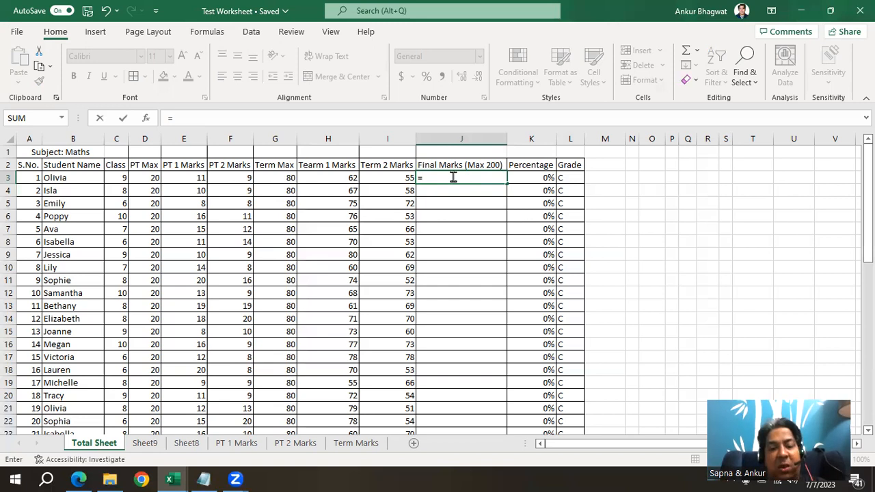
type("su")
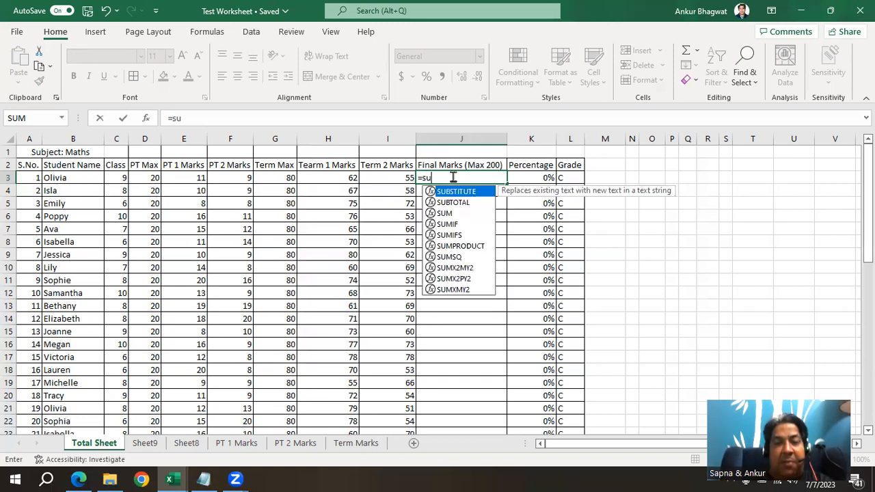
type("m")
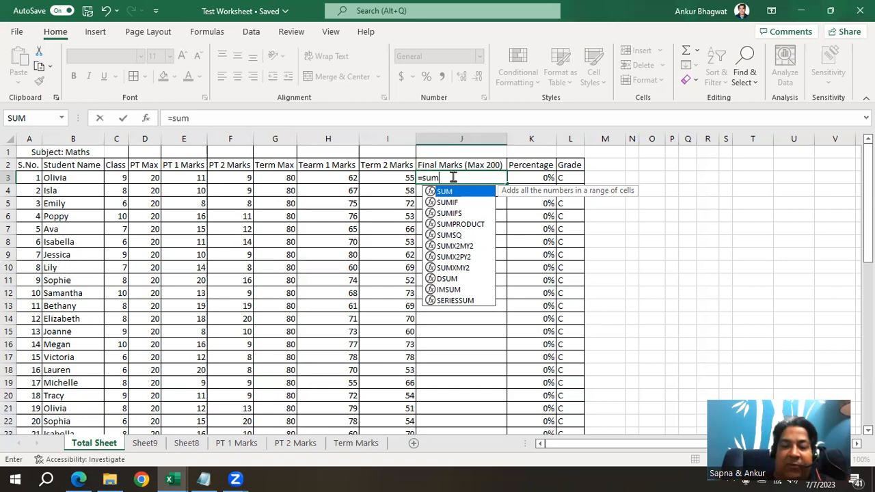
type("(")
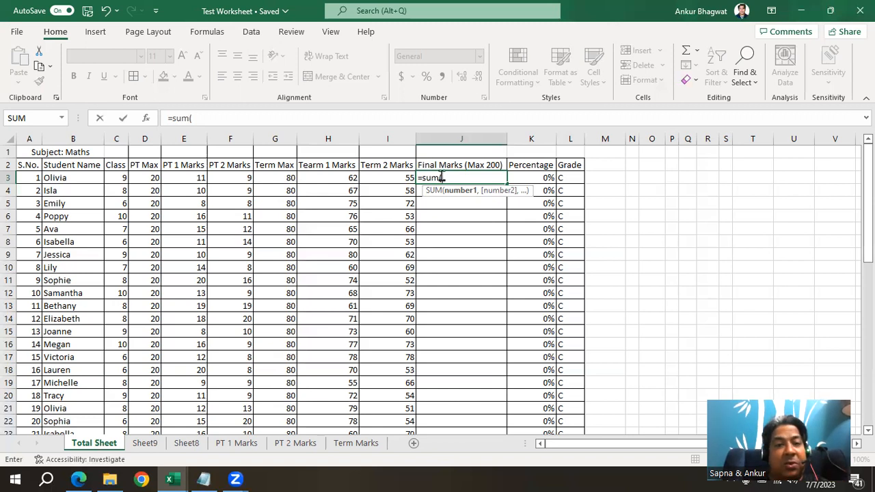
left_click(189, 177)
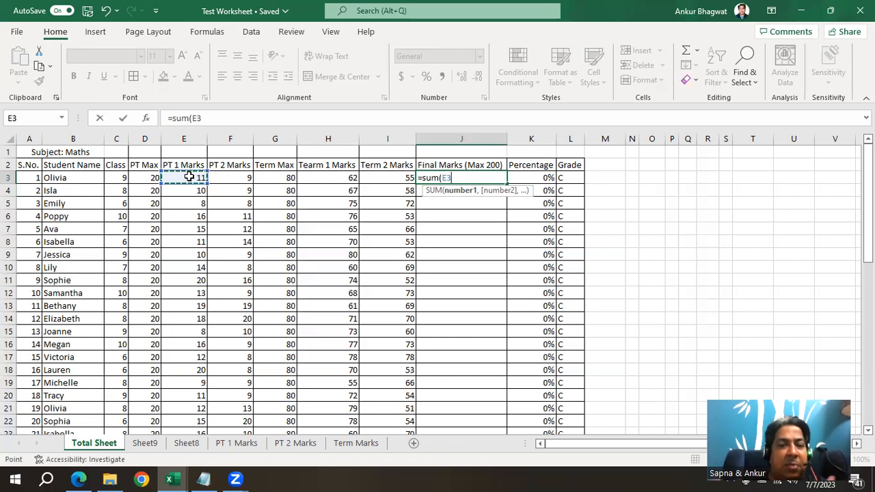
left_click(229, 175)
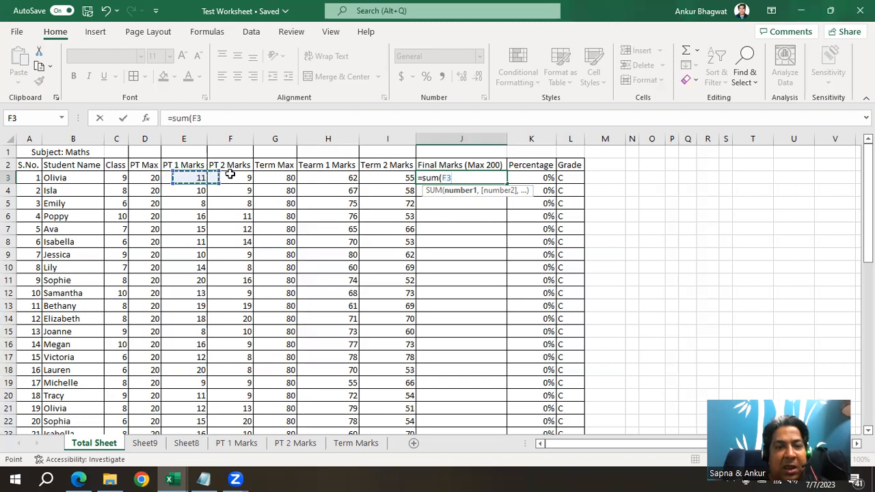
left_click(186, 176)
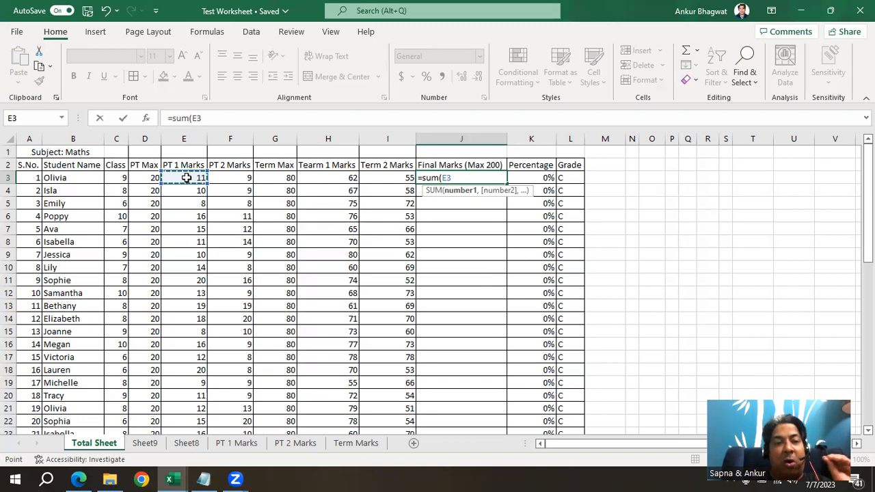
type(",")
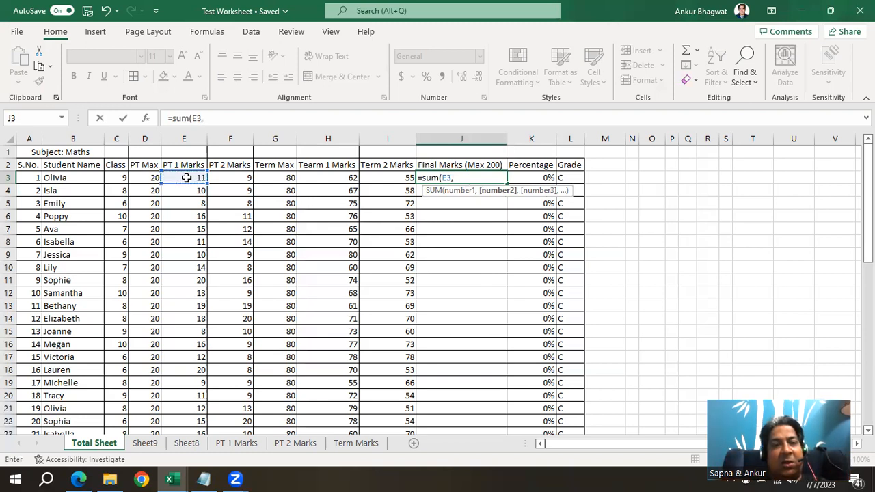
left_click(229, 178)
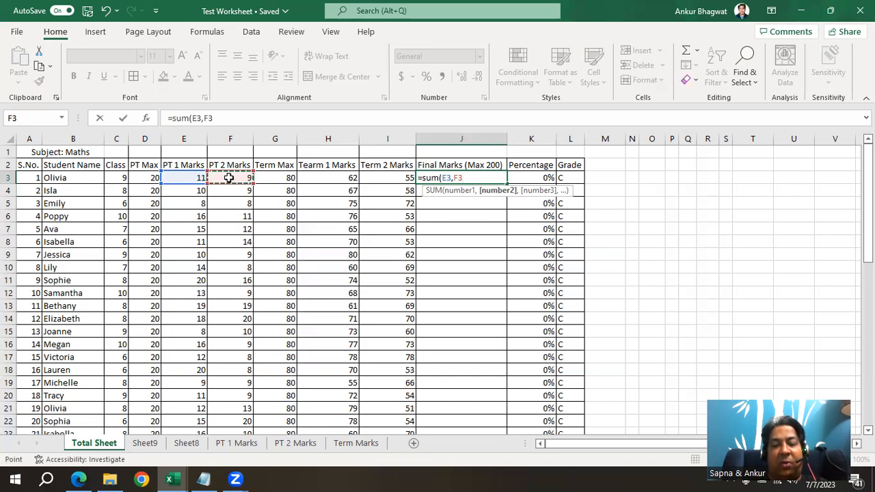
type(",")
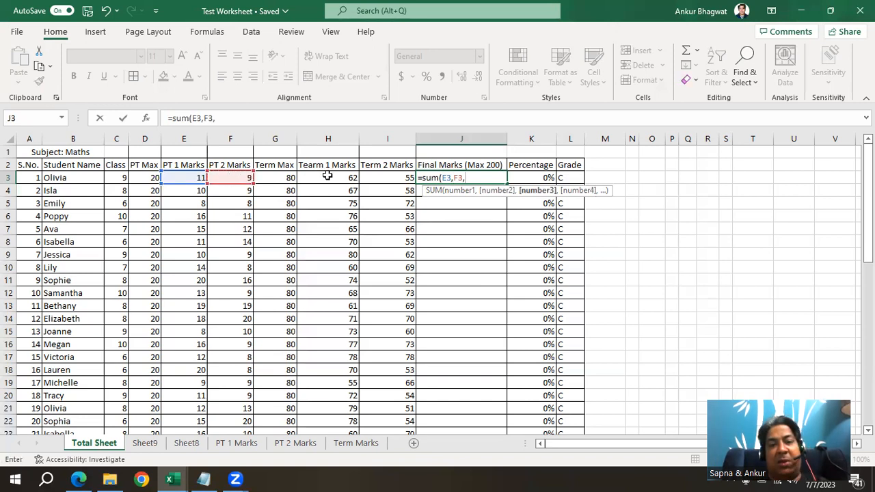
left_click(326, 176)
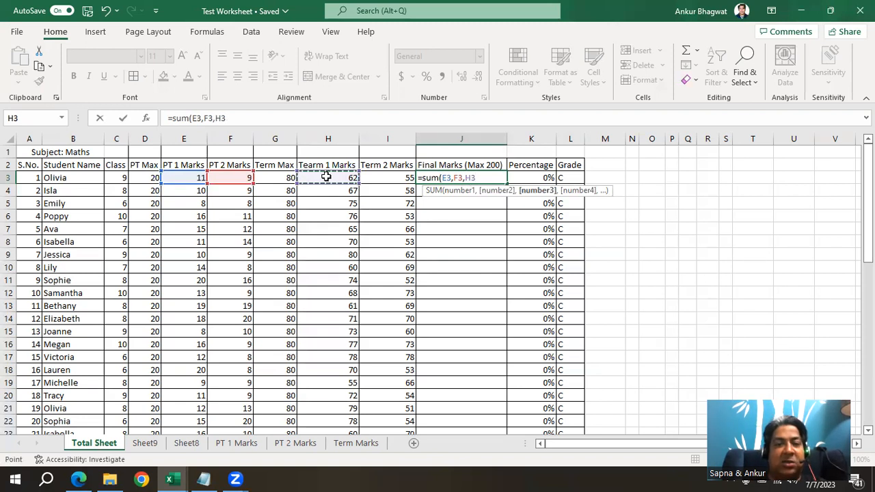
type(",")
left_click(384, 176)
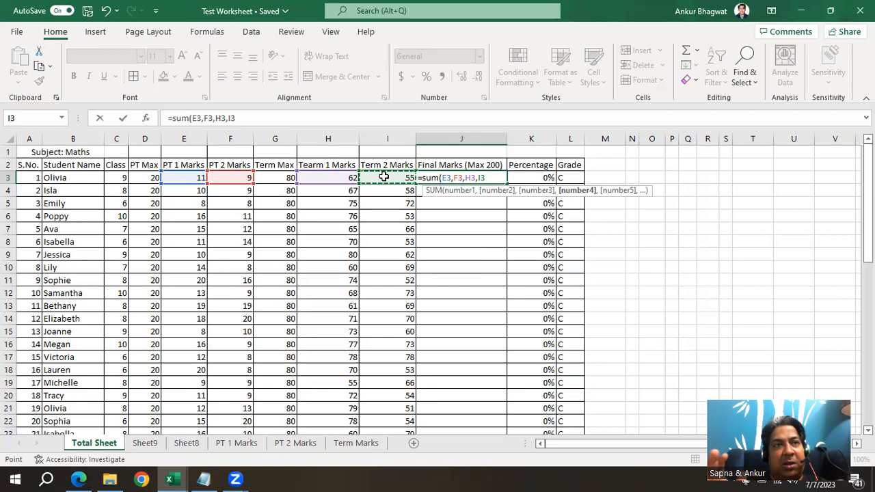
type(")")
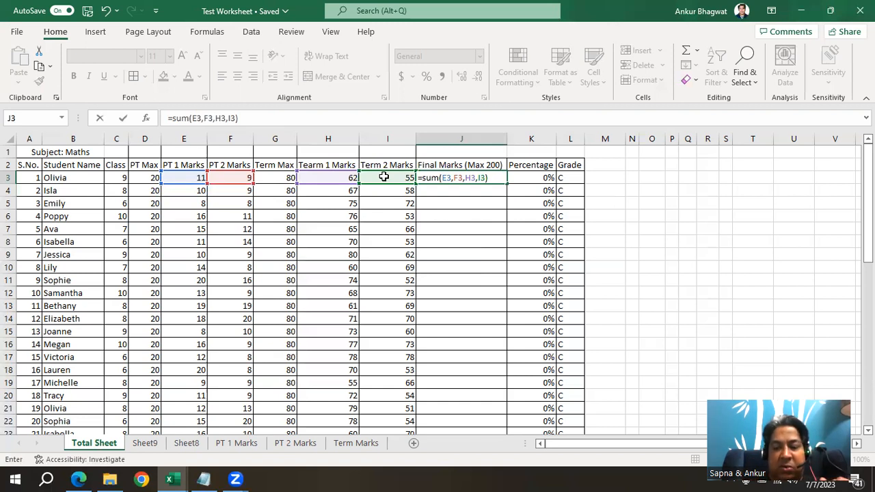
key("Return")
key("Up")
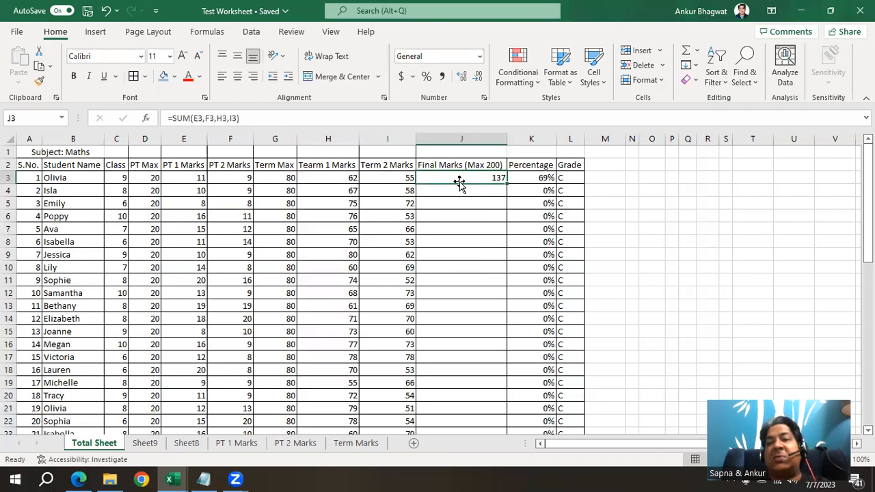
- Review the cell references in the J3 formula, and delete the formula from that cell
left_click(251, 121)
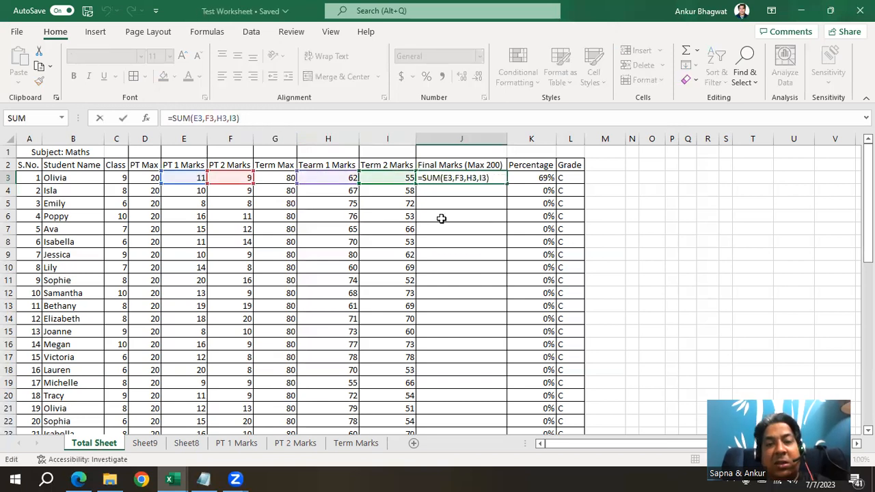
left_click(466, 214)
left_click(468, 178)
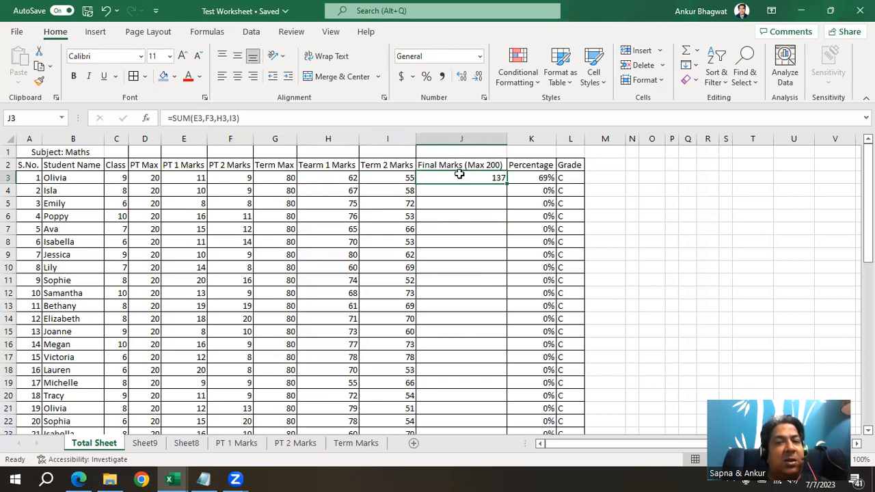
key("Delete")
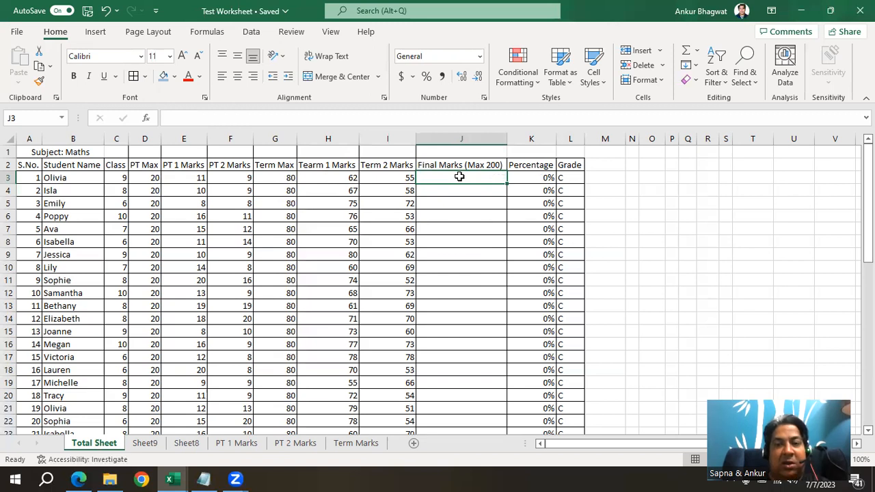
- Build =SUM(E3,F3,H3,I3) for Final Marks cell J3 in the formula bar, keeping J3 selected
left_click(293, 118)
type("=sum(")
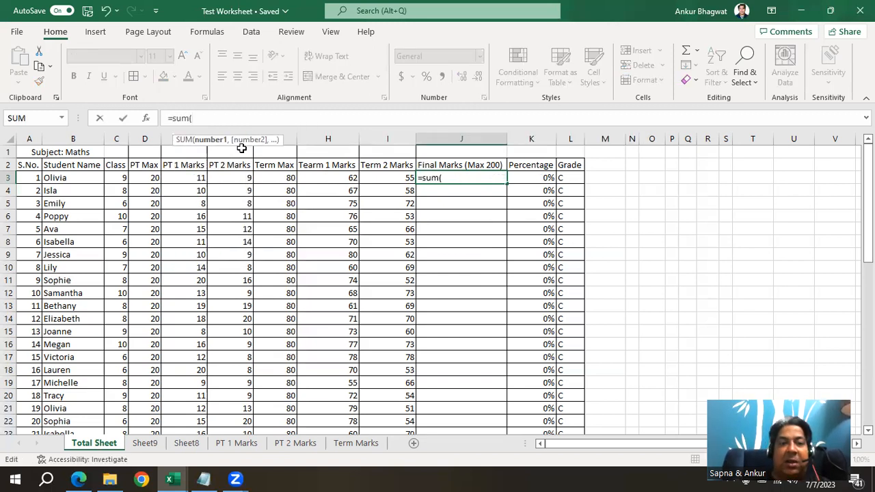
left_click(183, 180)
type(",")
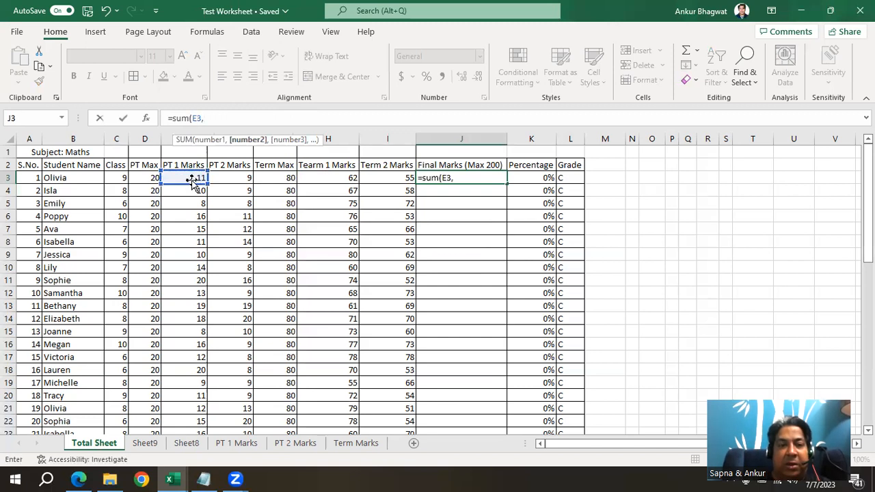
left_click(228, 180)
type("m")
key("BackSpace")
type(",")
left_click(301, 179)
type(",")
left_click(404, 177)
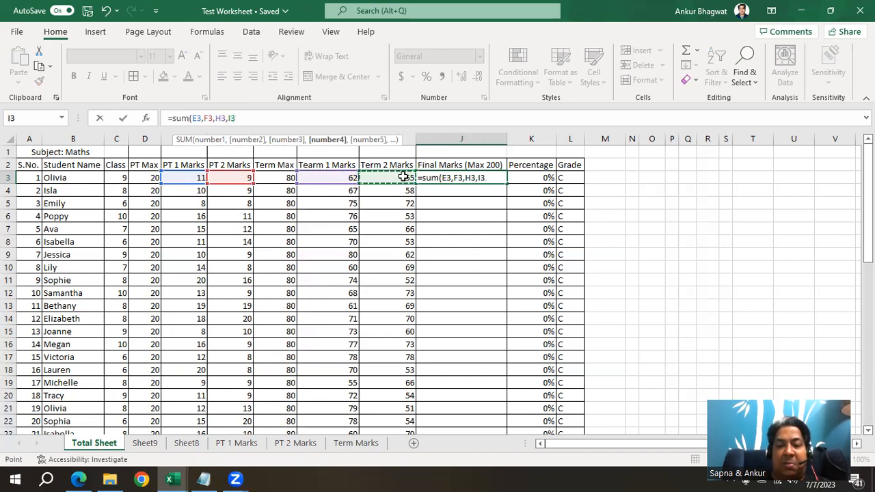
type(")")
key("ctrl+Return")
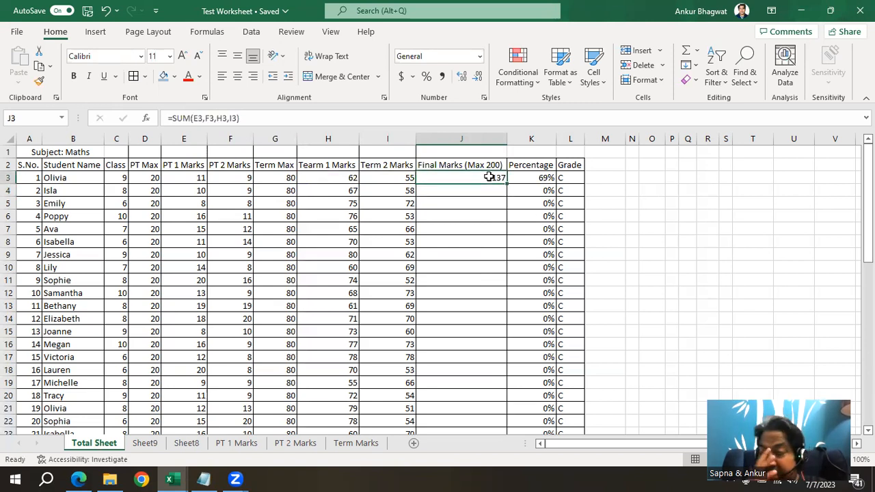
- Clear the Percentage formula in K3 for the first student
left_click(513, 177)
key("Delete")
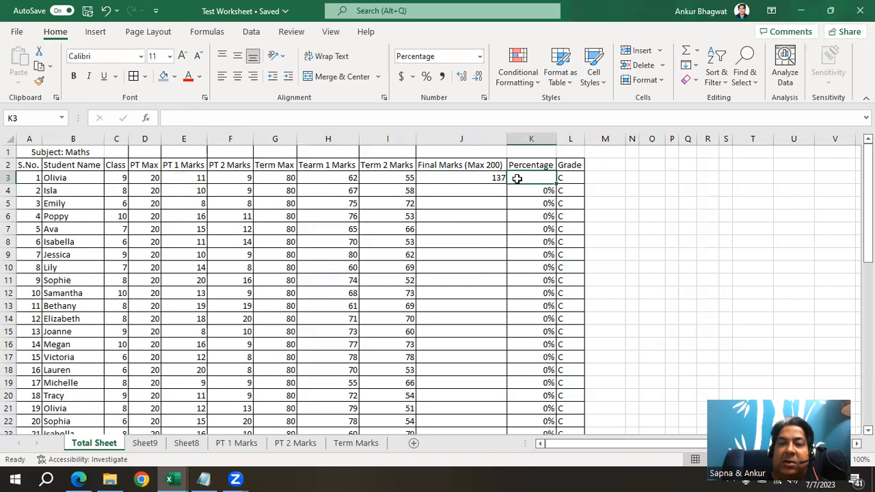
left_click(481, 180)
- Enter =E4+F4+H4+I4 in J4 to add up the second student's marks with plus signs
left_click(468, 194)
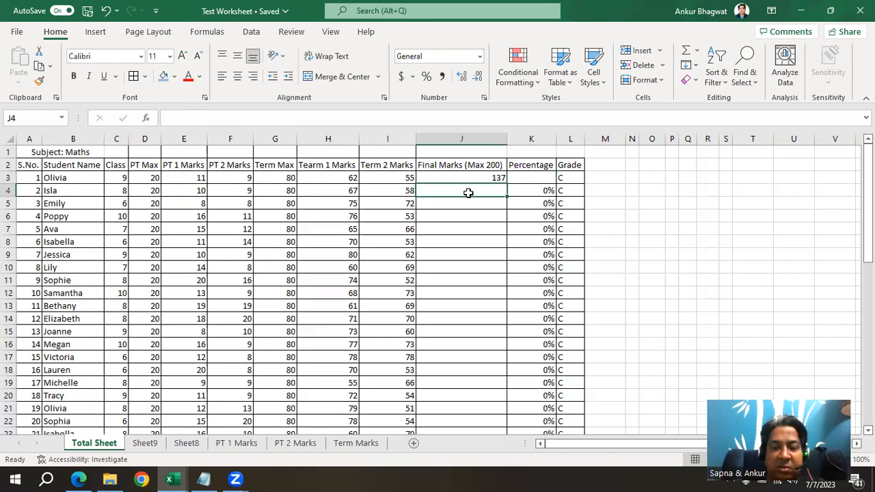
type("=")
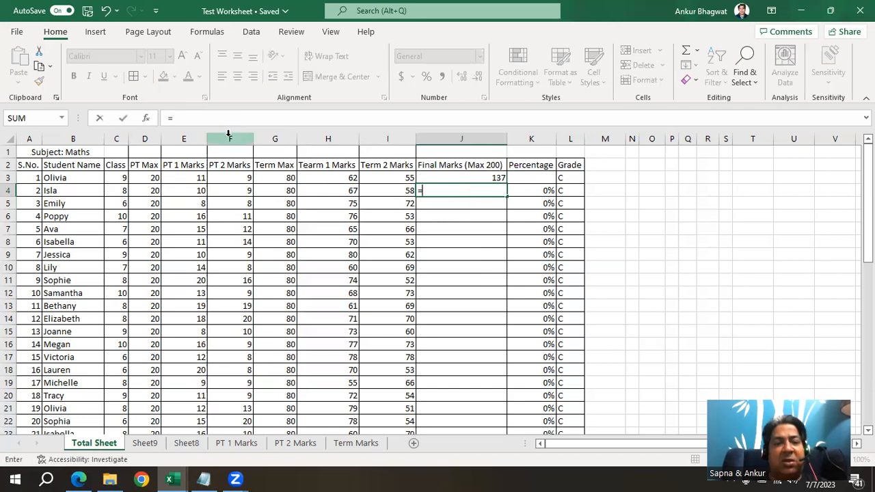
left_click(183, 189)
type("+")
left_click(239, 192)
type("+")
left_click(323, 191)
type("+")
left_click(385, 195)
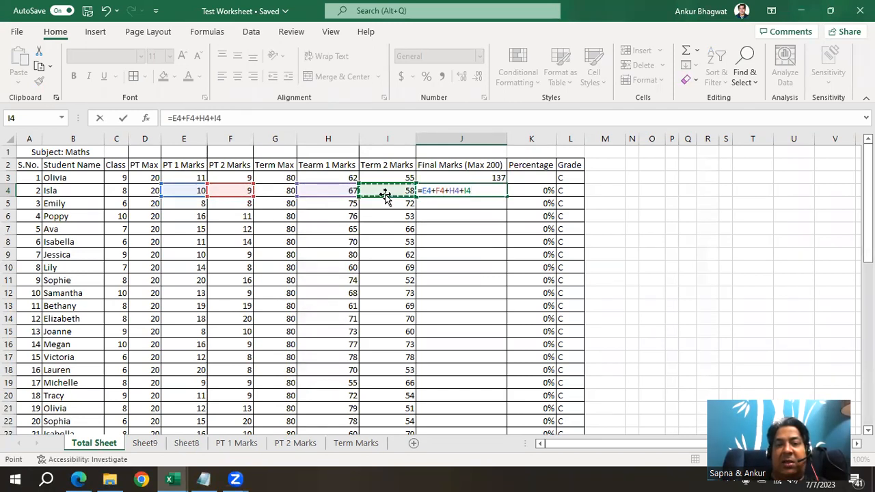
key("Return")
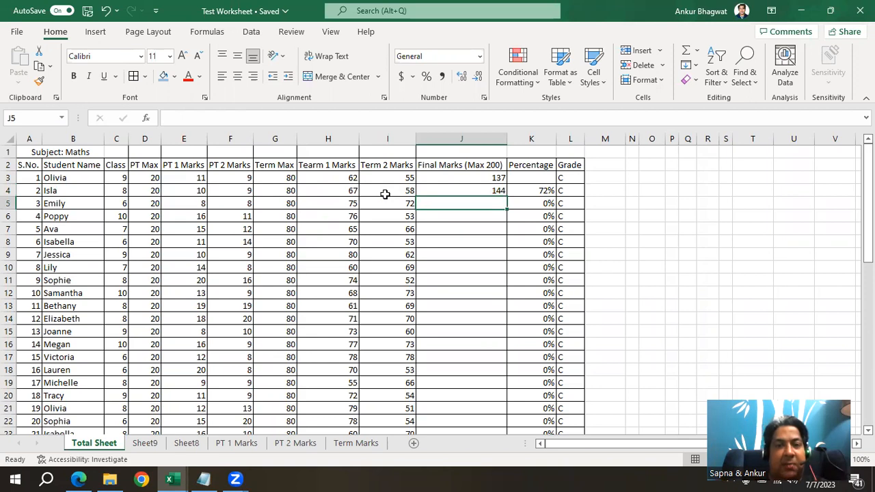
- Begin a SUM formula in Final Marks cell J5 for the third student
type("=")
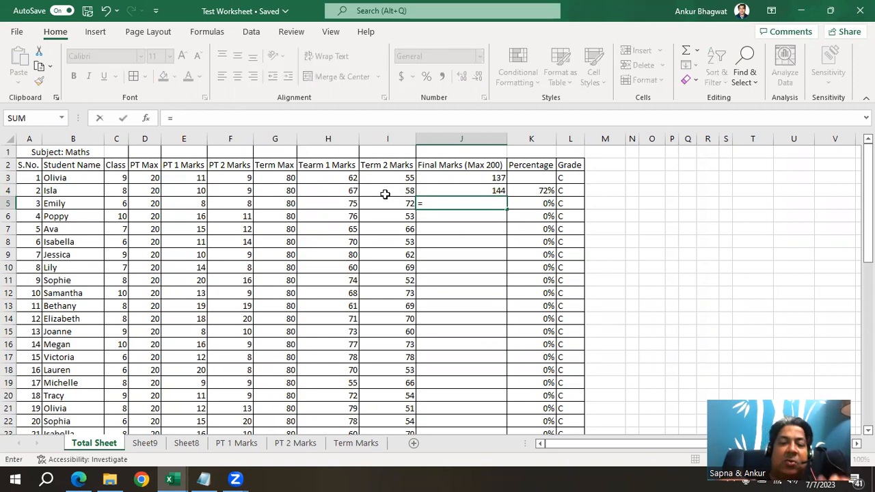
type("sum")
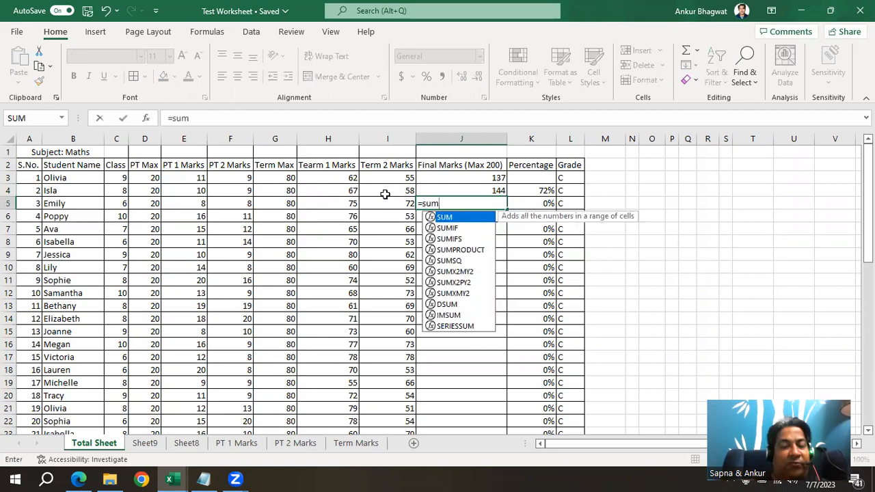
type("(")
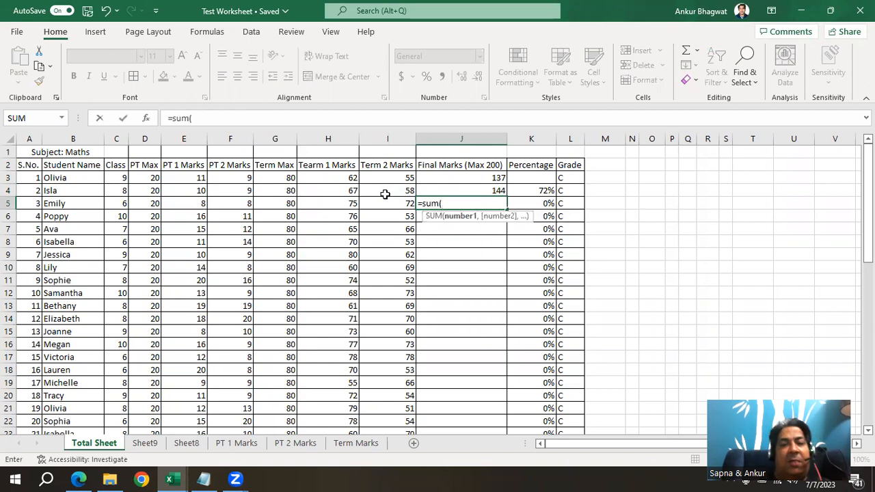
left_click(189, 203)
left_click_drag(189, 204, 253, 203)
left_click(236, 268)
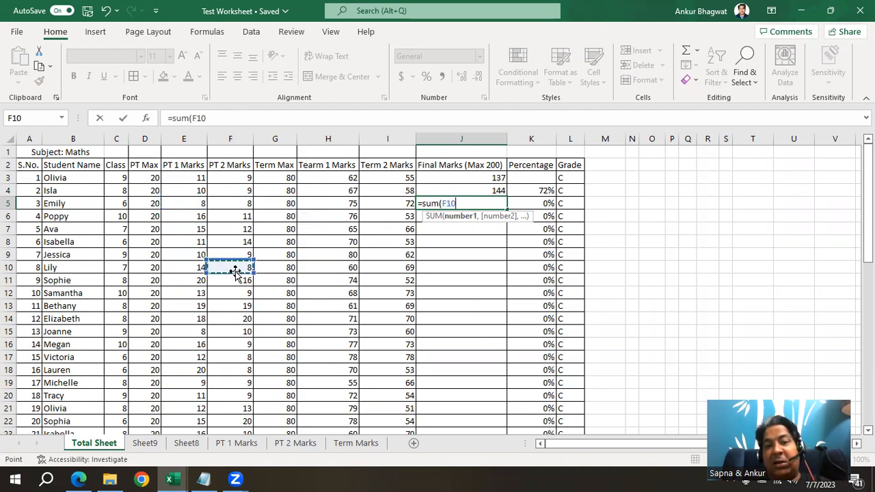
key("BackSpace")
key("BackSpace")
key("BackSpace")
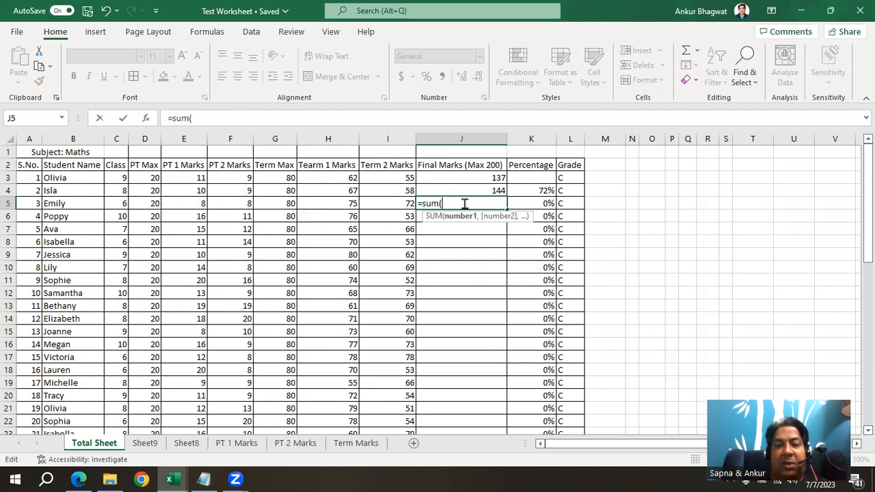
- Complete the J5 formula as =SUM(E5:I5), using one continuous range across the third student's marks
left_click(194, 206)
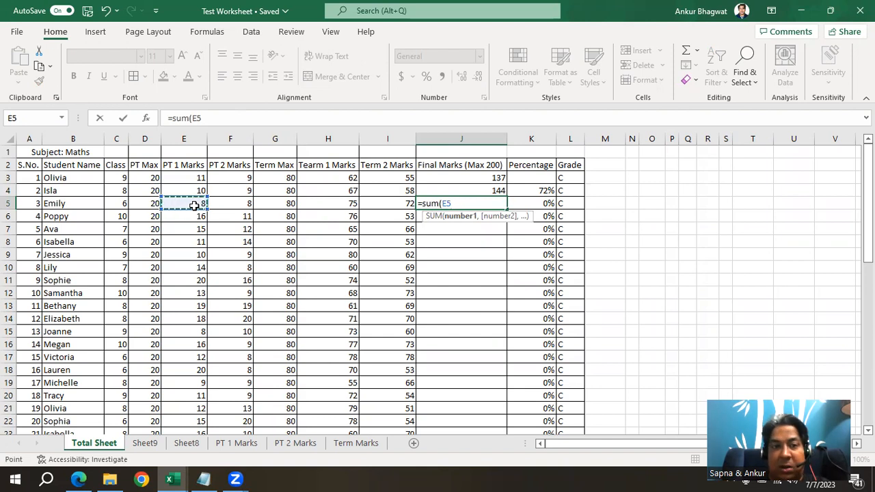
left_click_drag(205, 204, 367, 204)
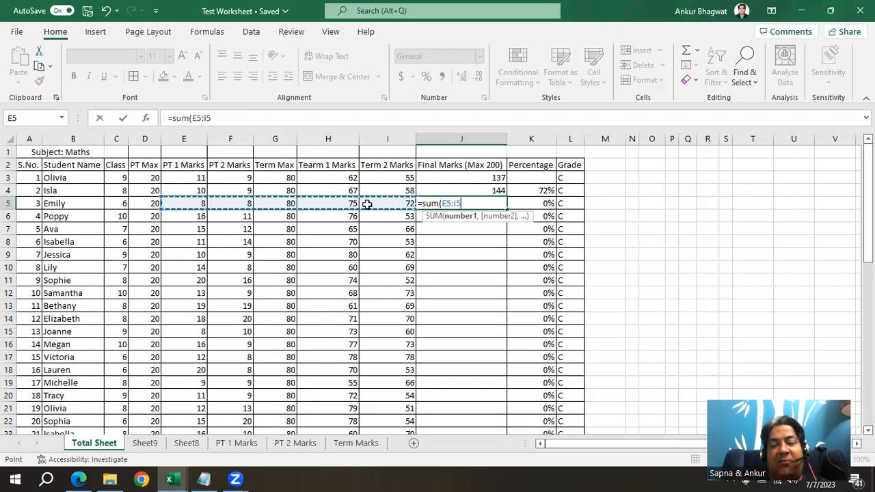
type(")")
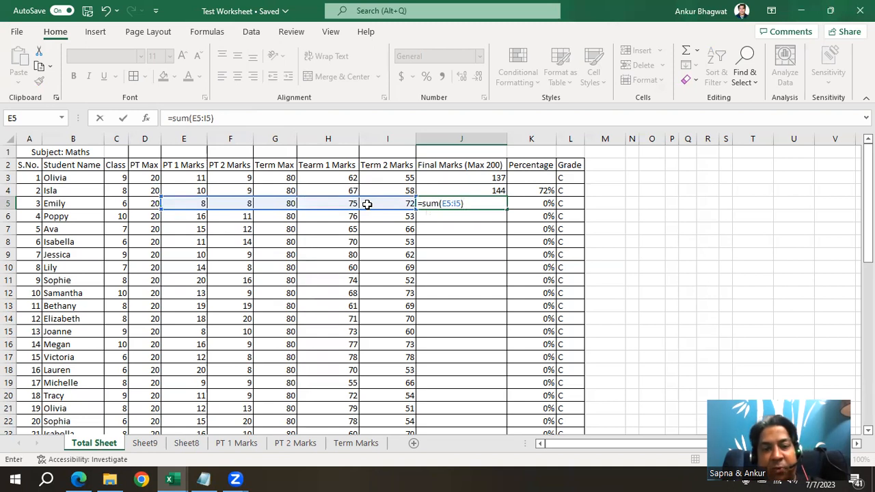
key("Return")
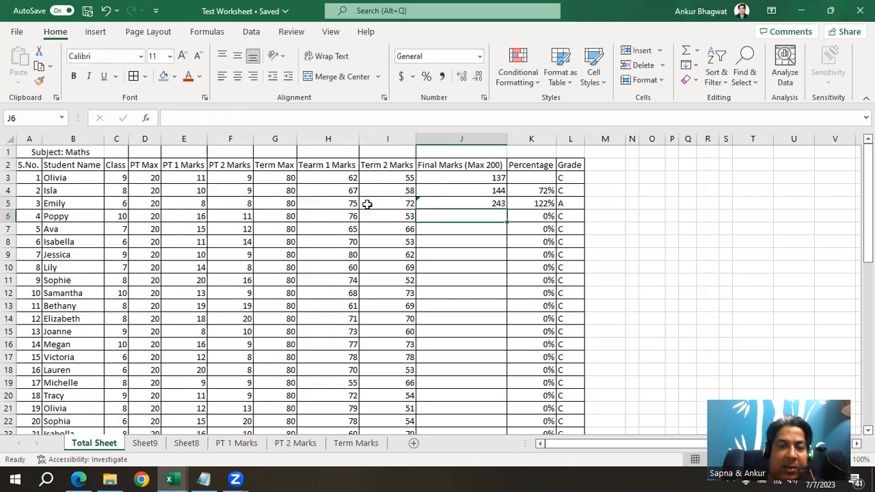
- Check the formula in J5, and begin a SUM formula in J6 for the fourth student
left_click(478, 201)
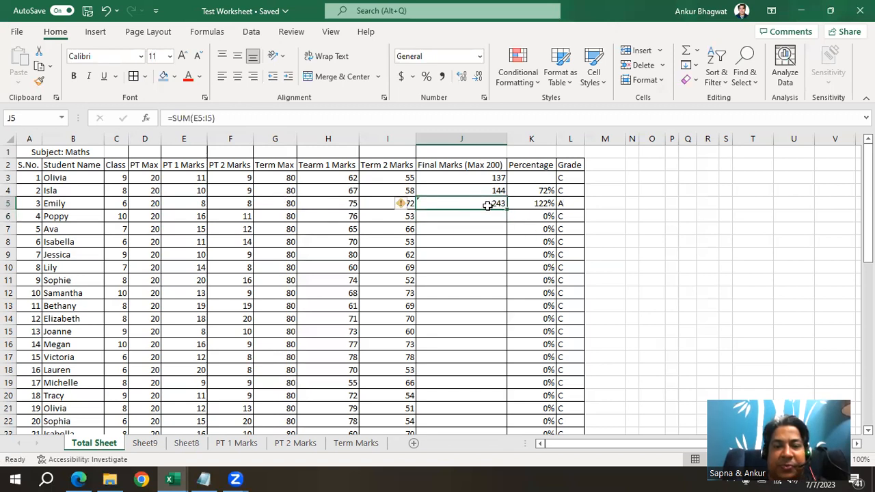
left_click(484, 218)
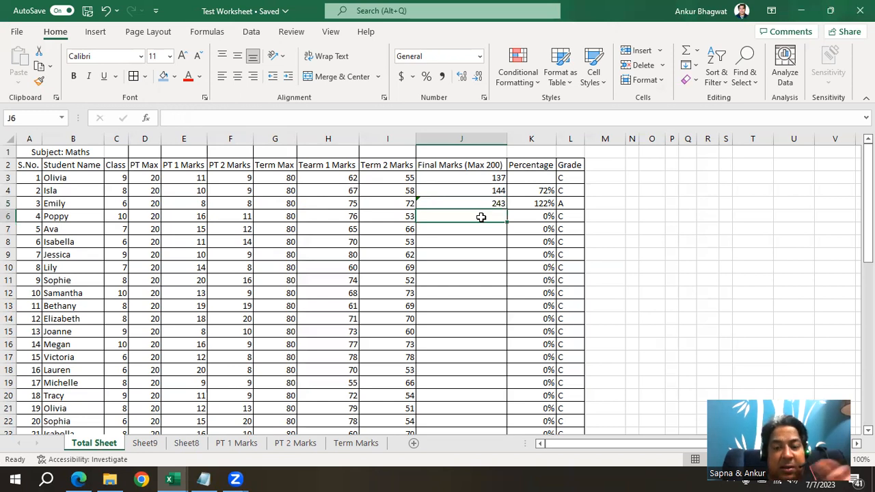
type("=sum(")
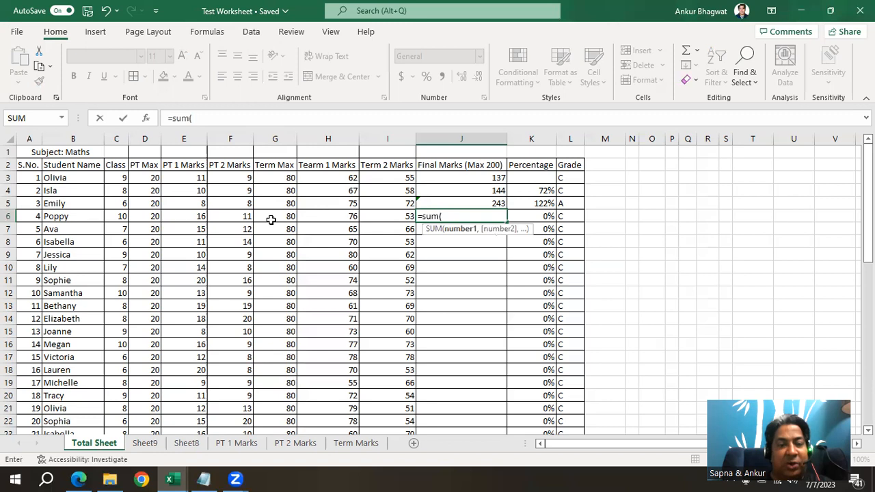
left_click_drag(185, 215, 227, 219)
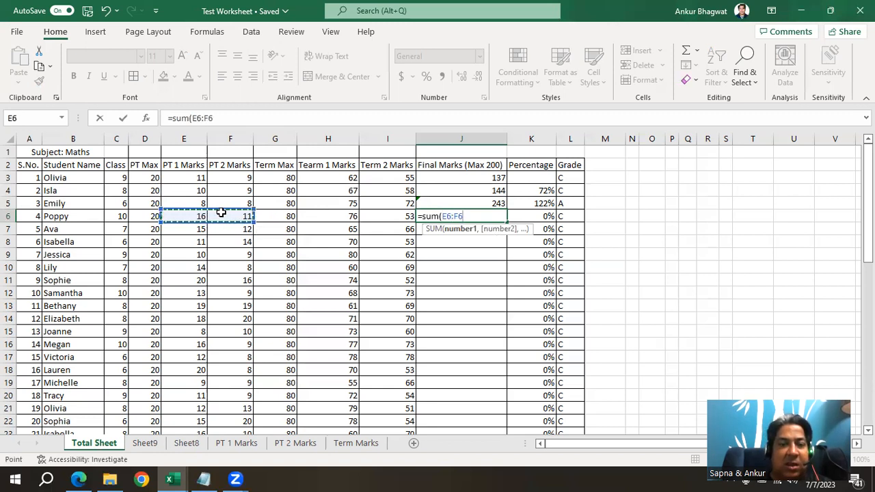
type(",")
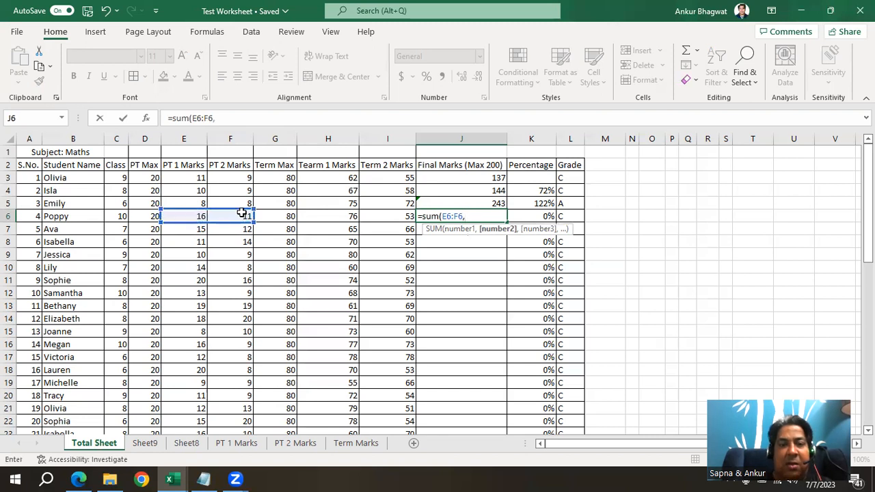
left_click_drag(335, 216, 387, 216)
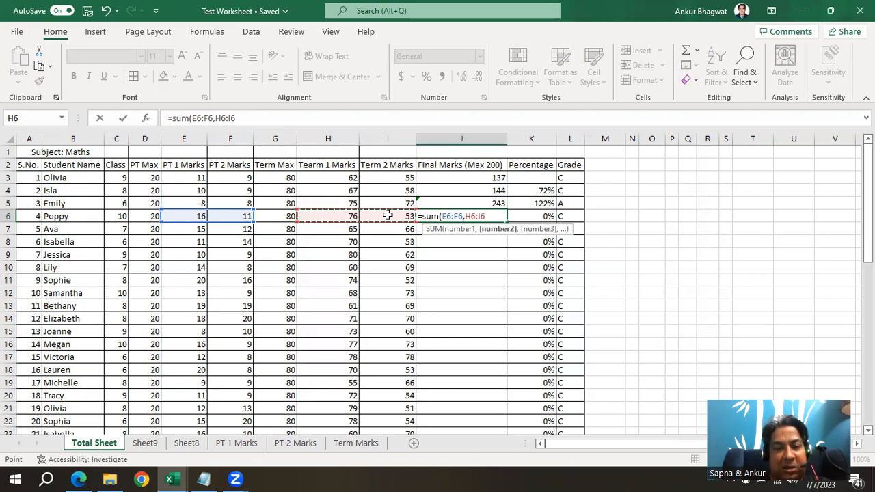
key("BackSpace")
key("BackSpace")
key("BackSpace")
key("BackSpace")
key("BackSpace")
key("BackSpace")
key("BackSpace")
key("BackSpace")
key("BackSpace")
key("BackSpace")
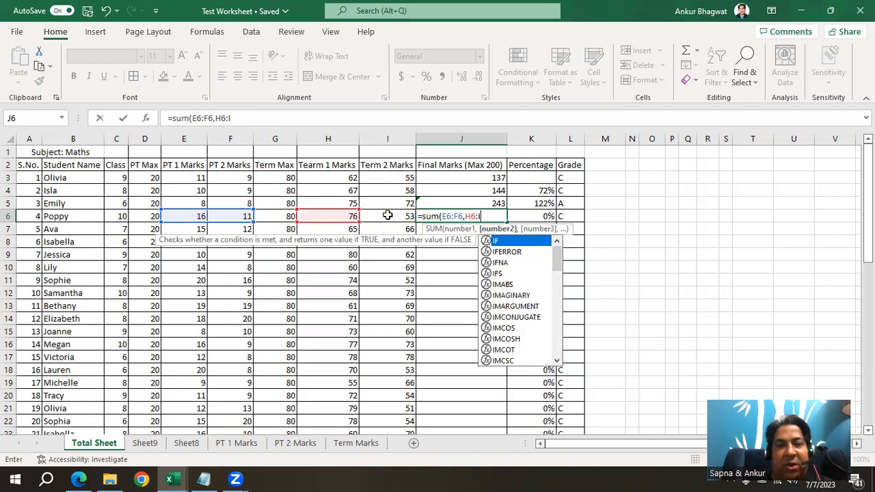
key("BackSpace")
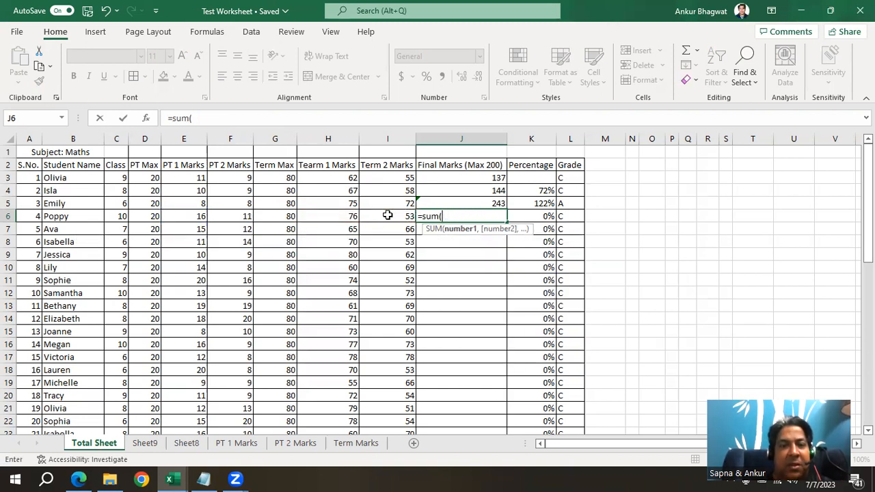
- Complete the J6 formula as =SUM(E6:F6,H6:I6), adding the PT marks and term marks ranges without Term Max
left_click(179, 216)
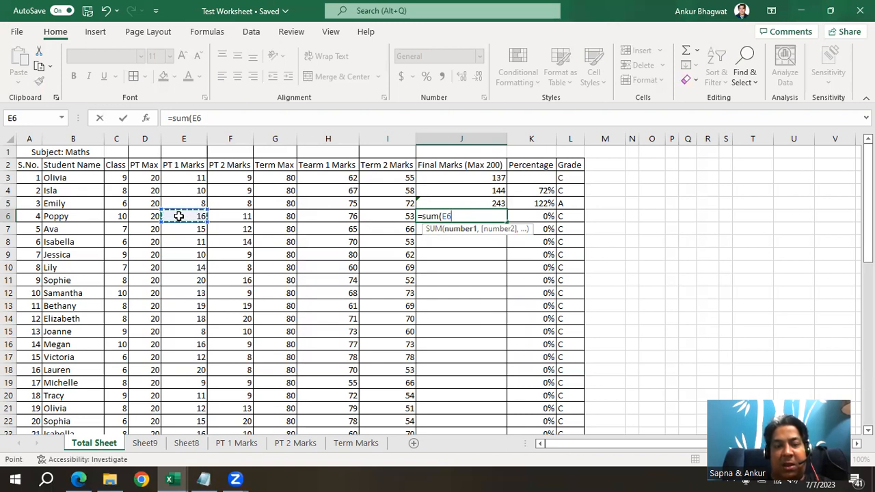
left_click_drag(176, 216, 222, 219)
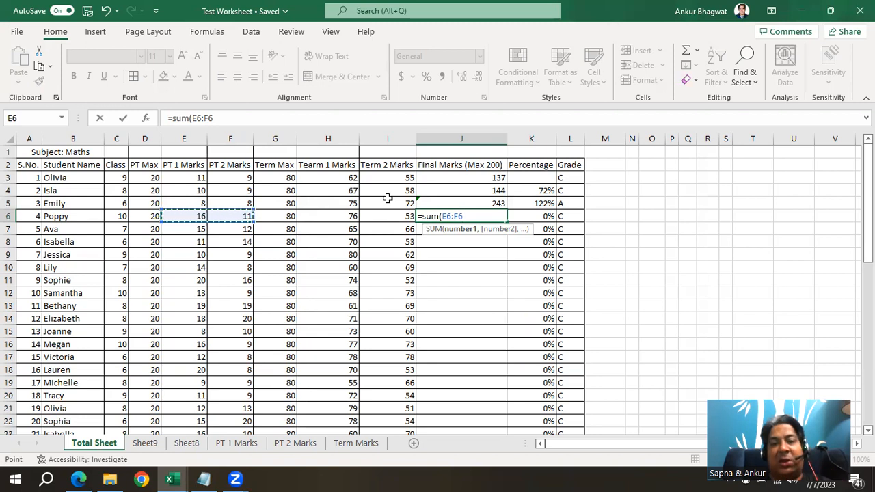
type(",")
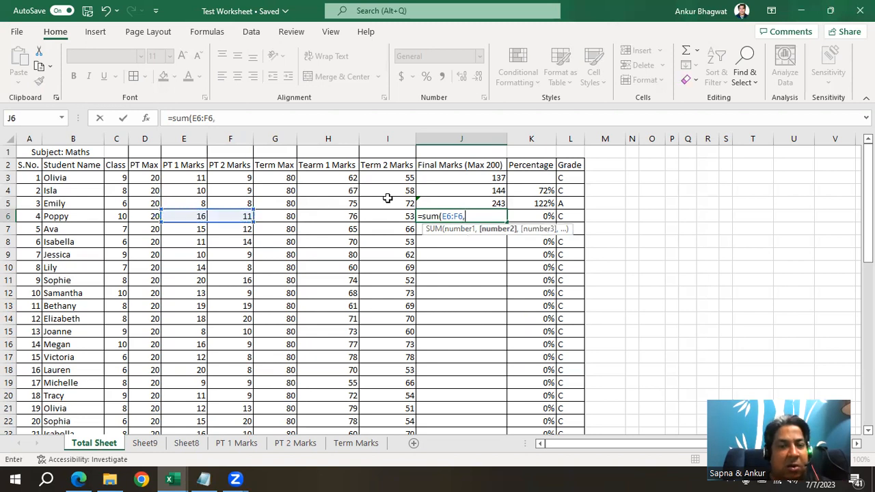
left_click(334, 222)
left_click(332, 216)
left_click_drag(333, 216, 389, 216)
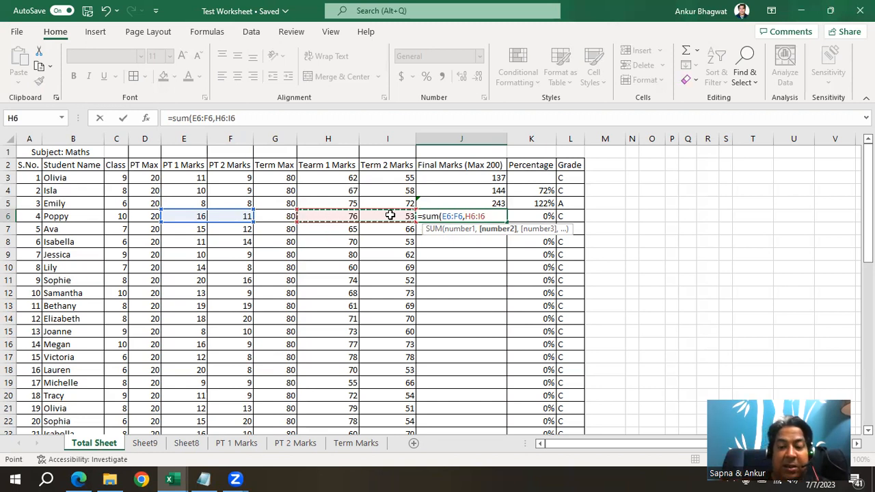
type(")")
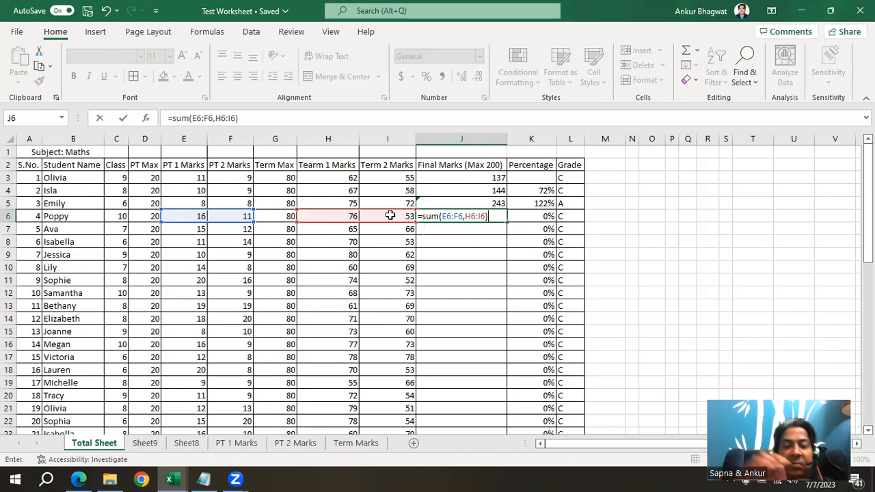
key("Return")
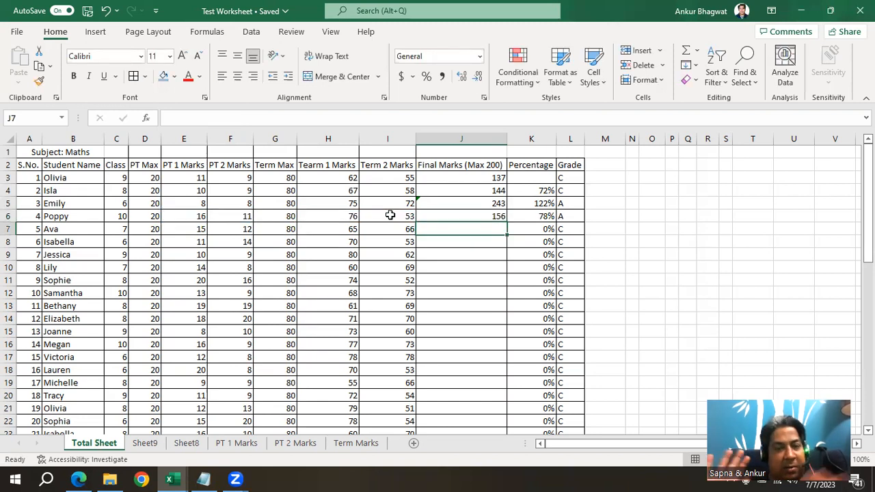
- Step the cell selection one cell at a time around the Final Marks column, ending on I8
key("Up")
key("Down")
key("Left")
key("Right")
key("Right")
key("Up")
key("Up")
key("Down")
key("Down")
key("Down")
key("Left")
key("Left")
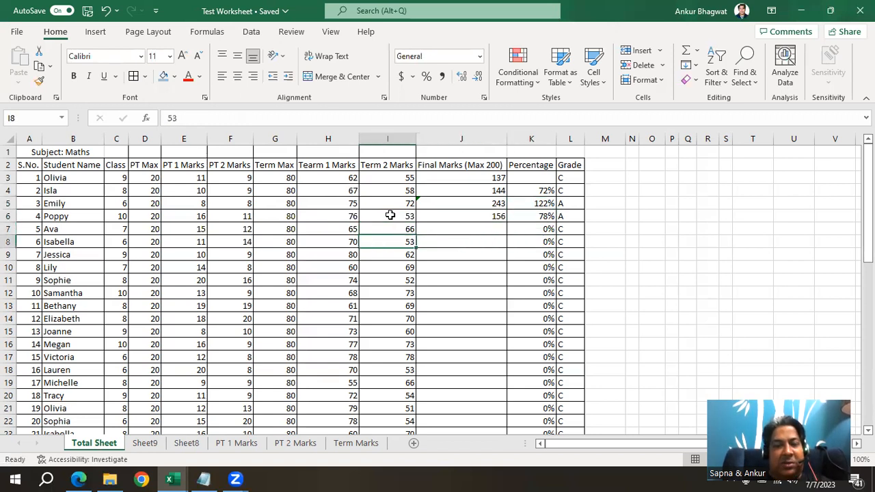
- Jump to the last data row, return to the header row, and stop on the Student Name header in B2
key("ctrl+Down")
key("Down")
key("Left")
key("Left")
key("Up")
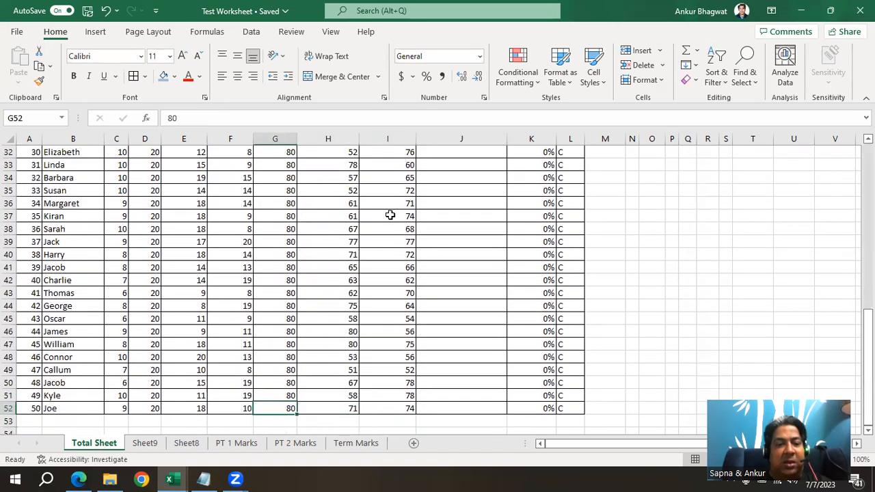
key("ctrl+Up")
key("Left")
key("Left")
key("Left")
key("Left")
key("Left")
key("Down")
key("Up")
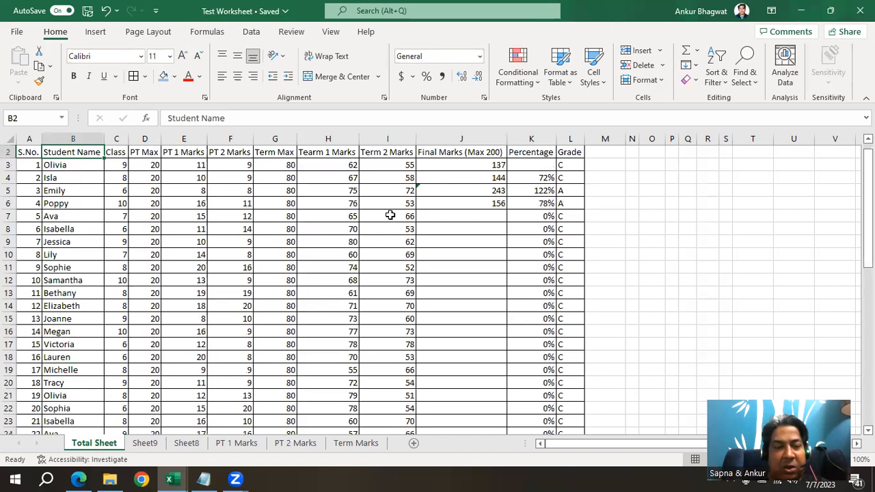
- Jump between the data edges: the last student name, the header row's Grade cell and the last Grade cell L52
key("ctrl+Down")
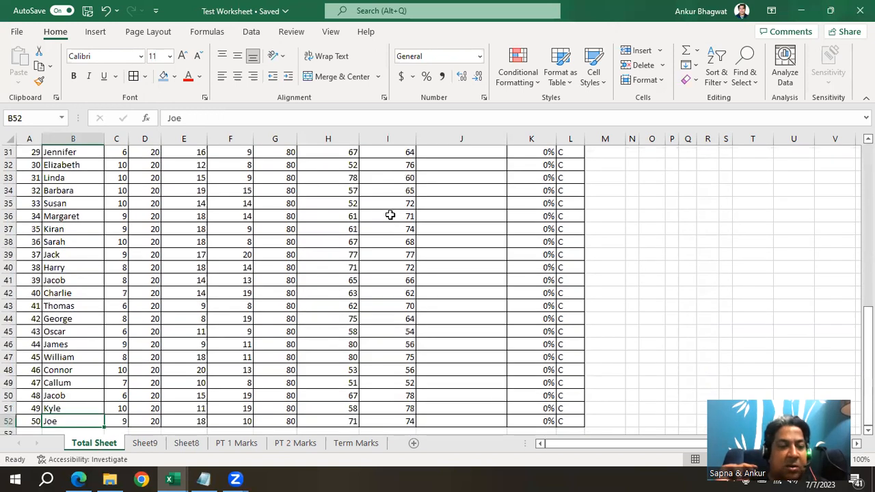
key("ctrl+Up")
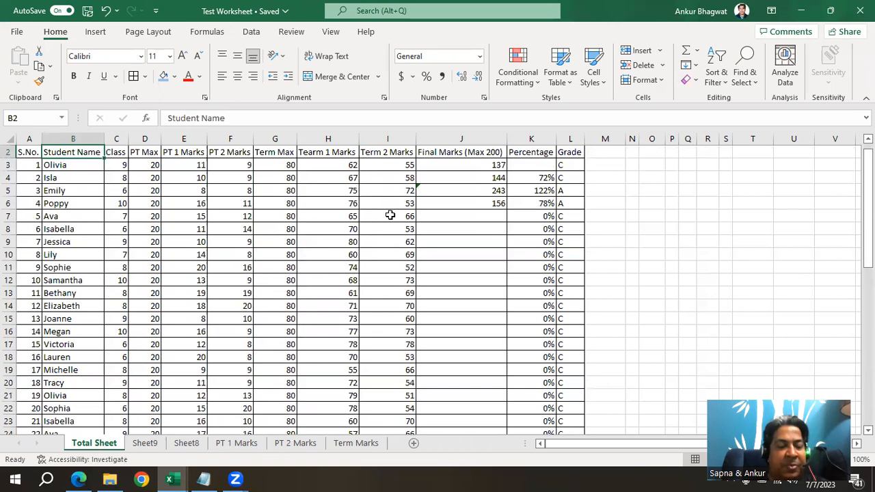
key("ctrl+Right")
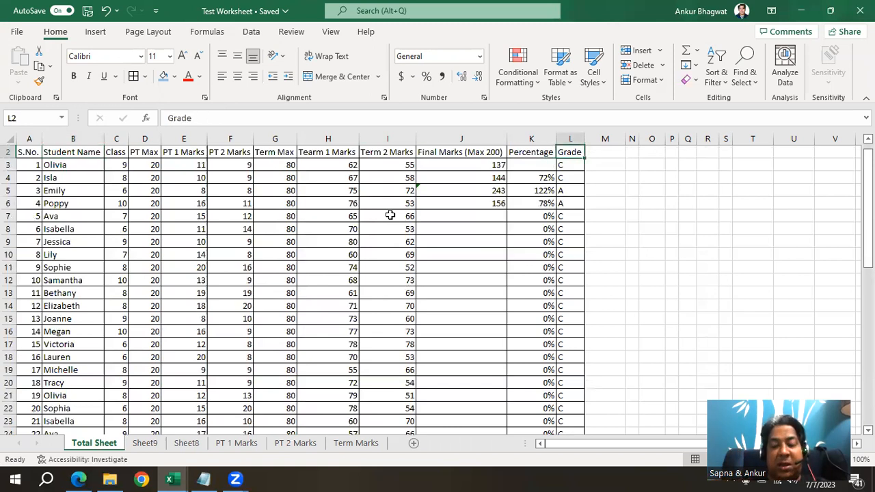
key("ctrl+Down")
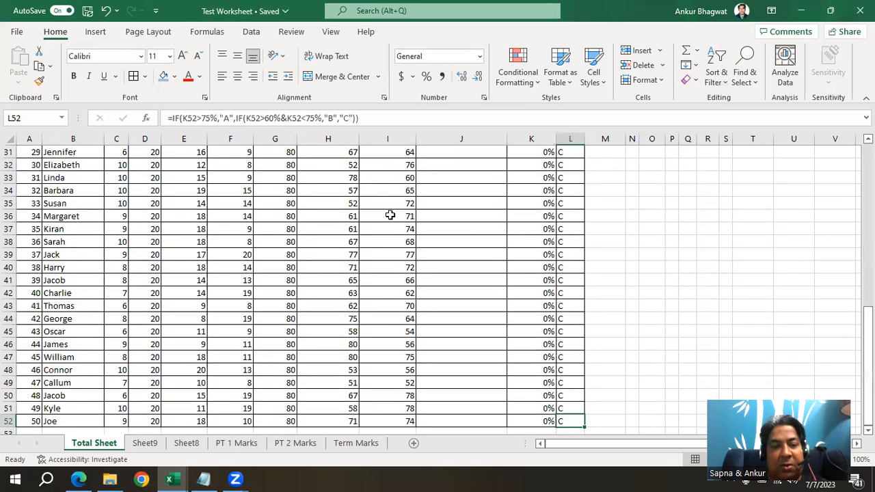
key("ctrl+Right")
key("ctrl+Left")
key("Left")
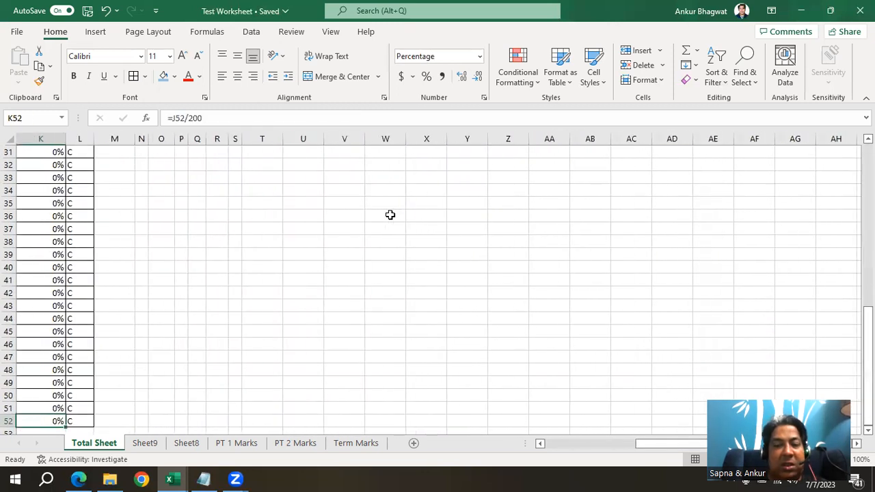
key("Right")
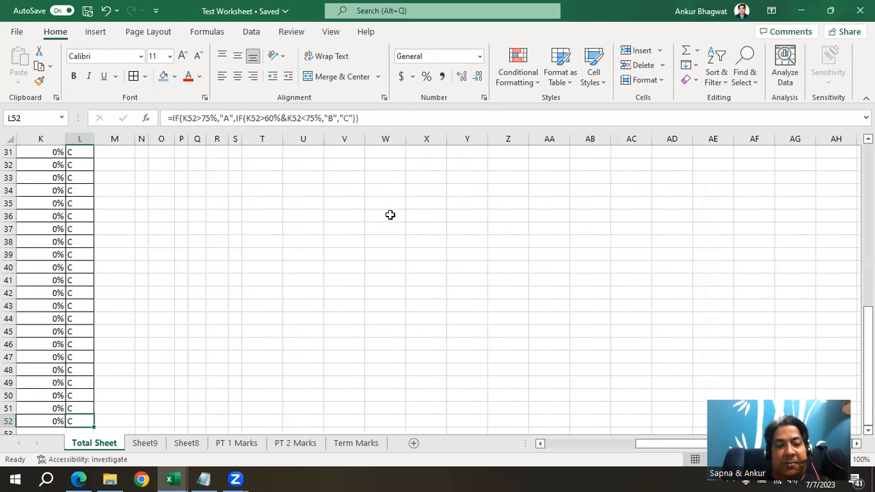
- Move cell by cell along row 52 to the S.No. column, and continue up that column past A20
key("Left")
key("Left")
key("Left")
key("Left")
key("Left")
key("Left")
key("Left")
key("Left")
key("Left")
key("Left")
key("Left")
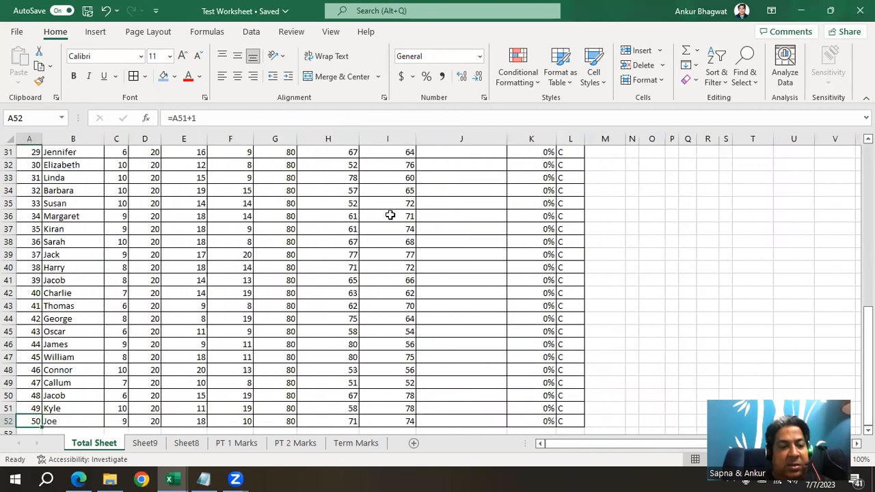
key("Up")
key("Up")
key("Up")
key("Up")
key("Up")
key("Up")
key("Up")
key("Up")
key("Up")
key("Up")
key("Up")
key("Up")
key("Up")
key("Up")
key("Up")
key("Up")
key("Up")
key("Up")
key("Up")
key("Up")
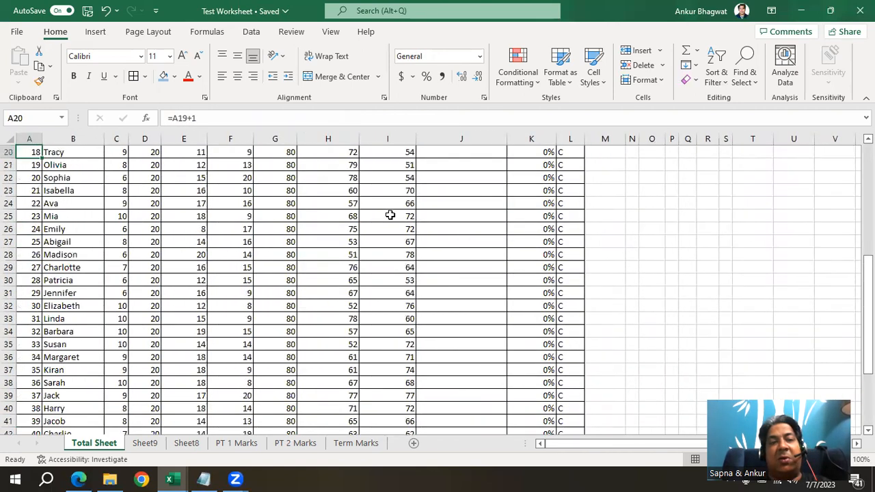
key("Up")
key("Up")
key("Up")
key("Up")
key("Up")
- Step up through the Class column towards its header, and jump to its last entry in C52
key("Right")
key("Right")
key("Up")
key("Up")
key("Up")
key("Up")
key("Up")
key("Up")
key("Up")
key("Up")
key("Up")
key("Down")
key("Down")
key("Down")
key("ctrl+Down")
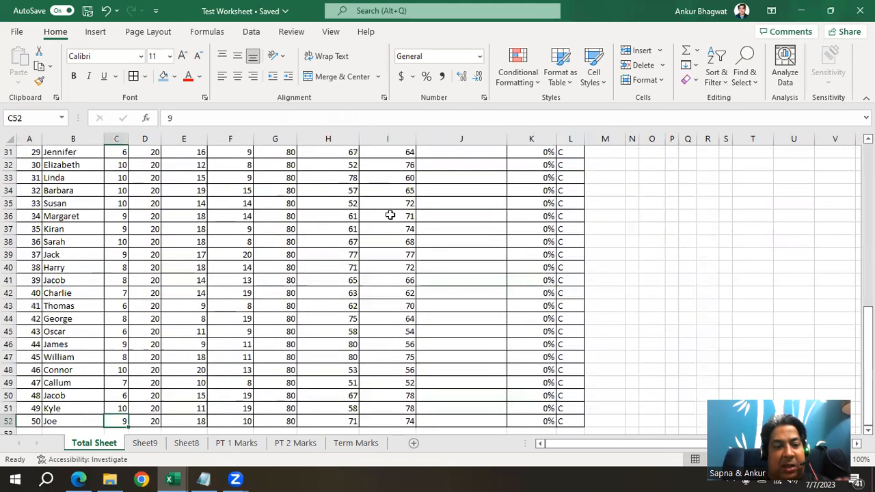
- Total the PT 1 Marks in E53 with =SUM(E3:E52), extending the range upward from E52 cell by cell
key("Down")
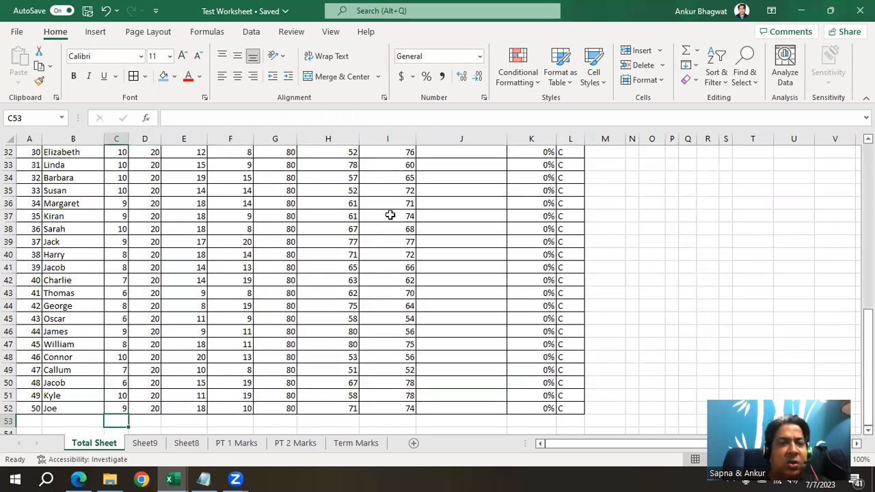
key("Right")
key("Right")
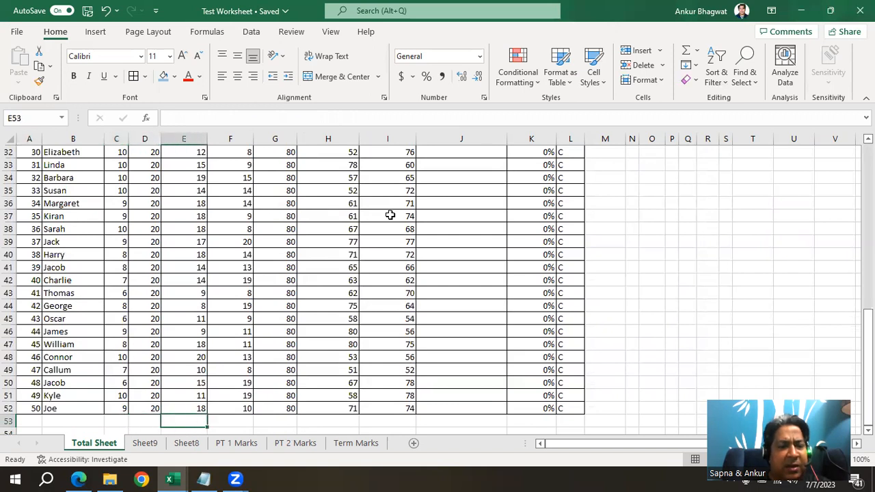
type("=")
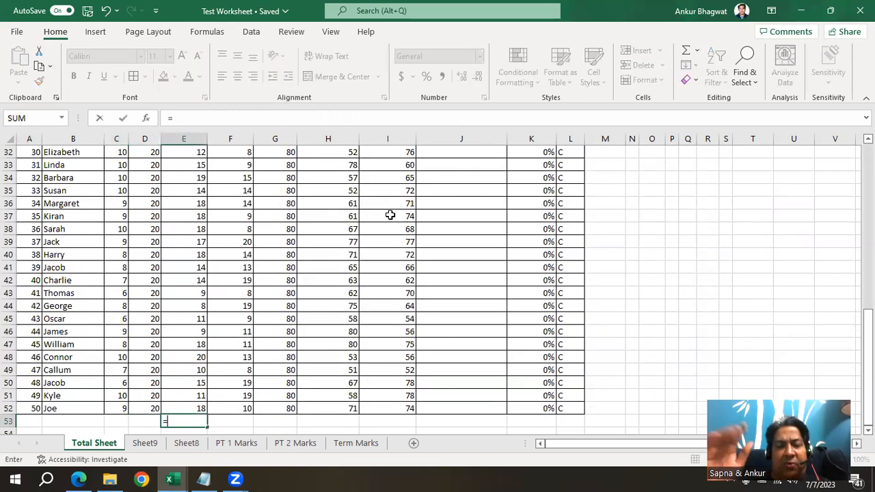
type("sum")
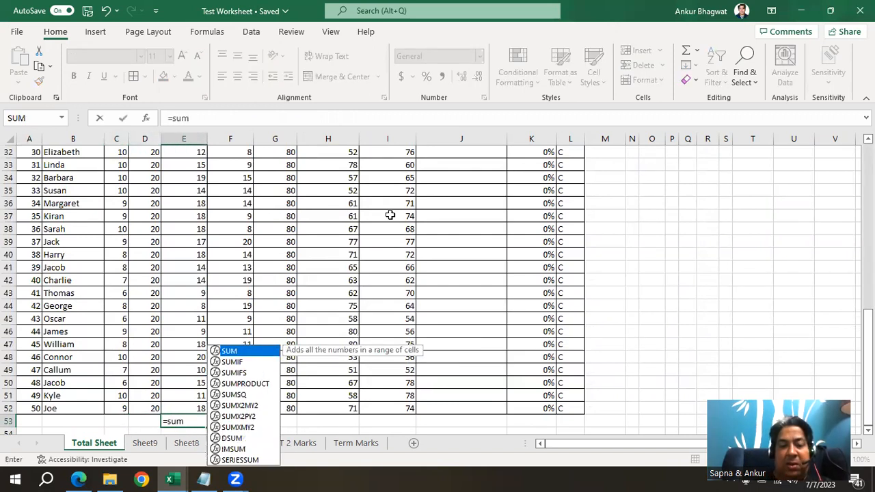
type("(")
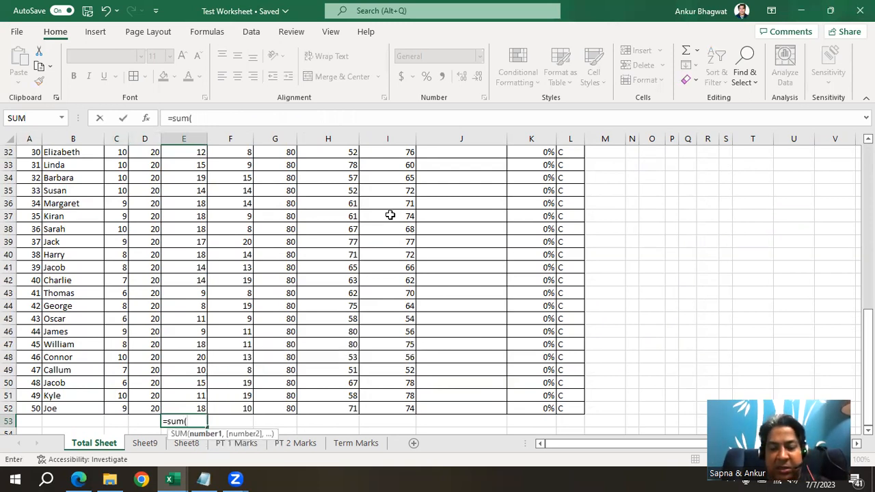
left_click(182, 404)
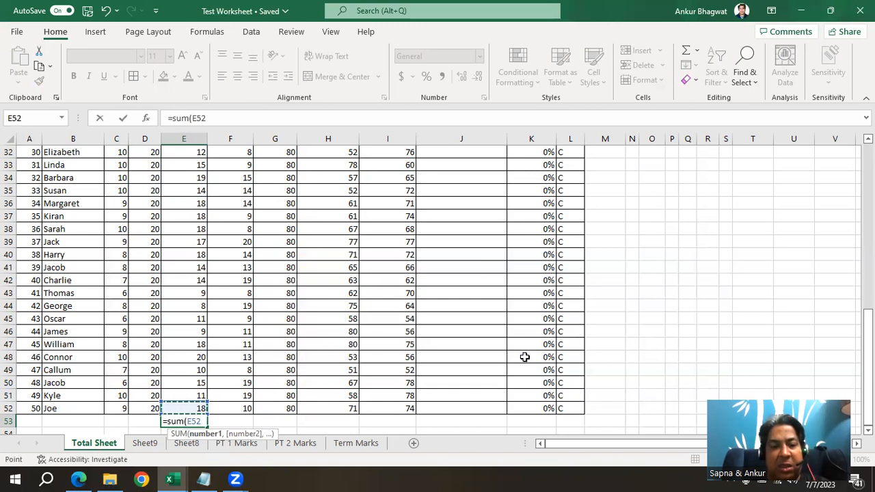
key("shift+Up")
key("shift+Up")
key("shift+Up")
key("shift+Up")
key("shift+Up")
key("shift+Up")
key("shift+Up")
key("shift+Up")
key("shift+Up")
key("shift+Up")
key("shift+Up")
key("shift+Up")
key("shift+Up")
key("shift+Up")
key("shift+Up")
key("shift+Up")
key("shift+Up")
key("shift+Up")
key("shift+Up")
key("shift+Up")
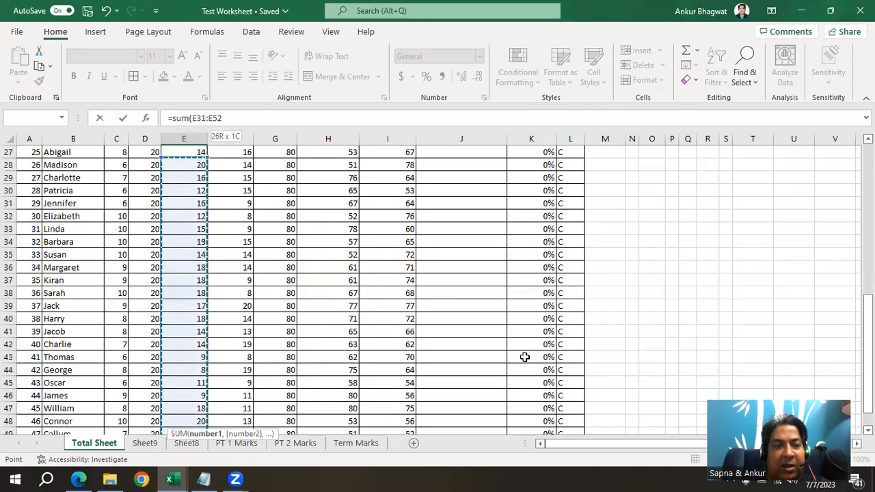
key("shift+Up")
key("shift+Up")
key("shift+Up")
key("shift+Up")
key("shift+Up")
key("shift+Up")
key("shift+Up")
key("shift+Up")
key("shift+Up")
key("shift+Up")
key("shift+Up")
key("shift+Up")
key("shift+Up")
key("shift+Up")
key("shift+Up")
key("shift+Up")
key("shift+Up")
key("shift+Up")
key("shift+Up")
key("shift+Up")
key("shift+Down")
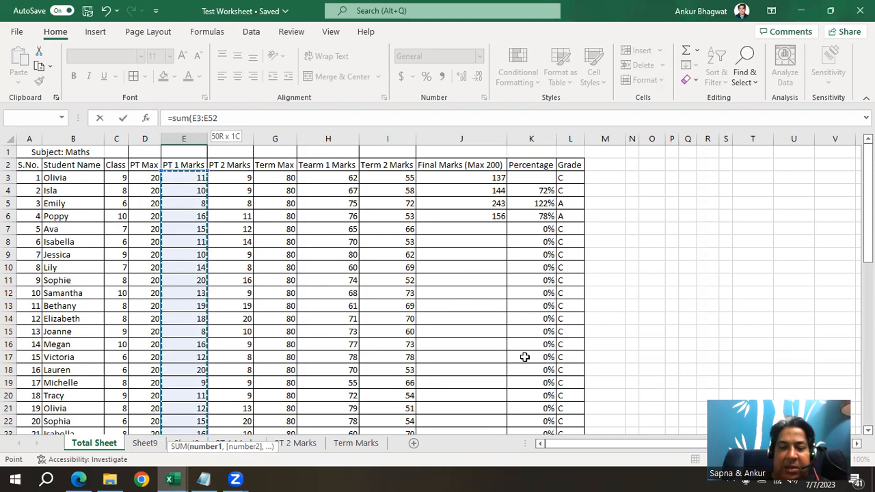
type(")")
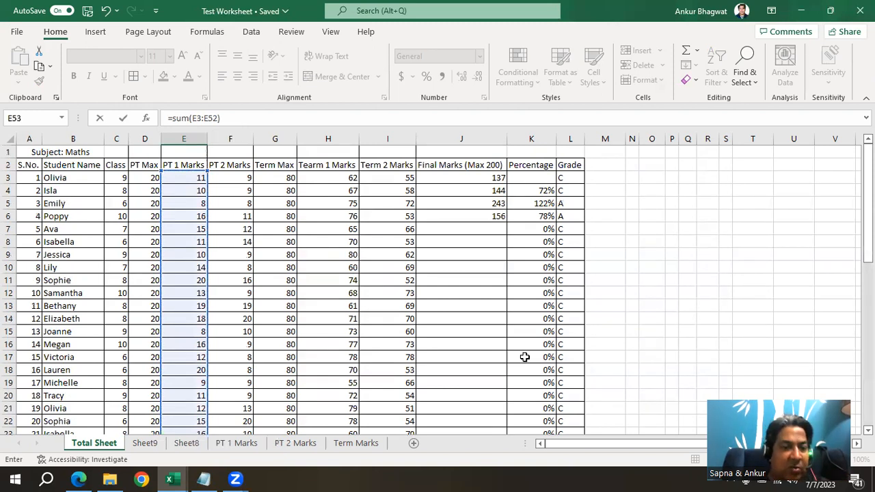
key("Return")
key("Up")
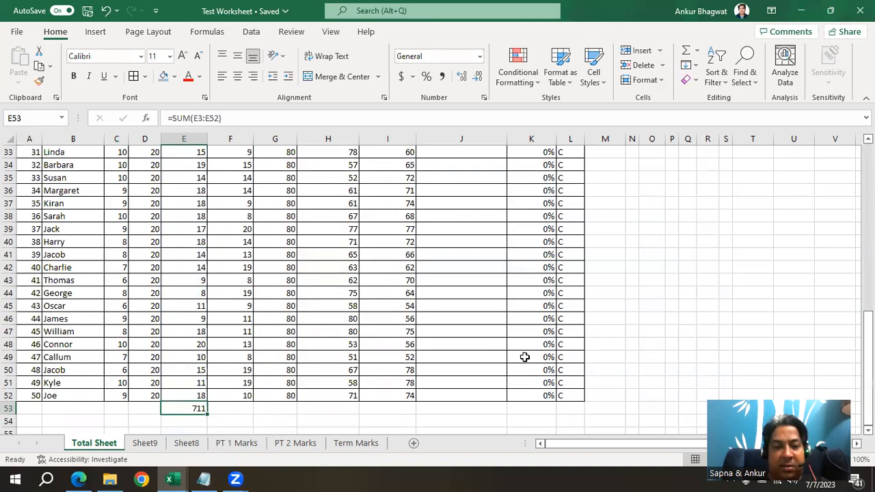
- Clear the total in E53 and start a new SUM there, extending its range upward from E52 to E3
key("Delete")
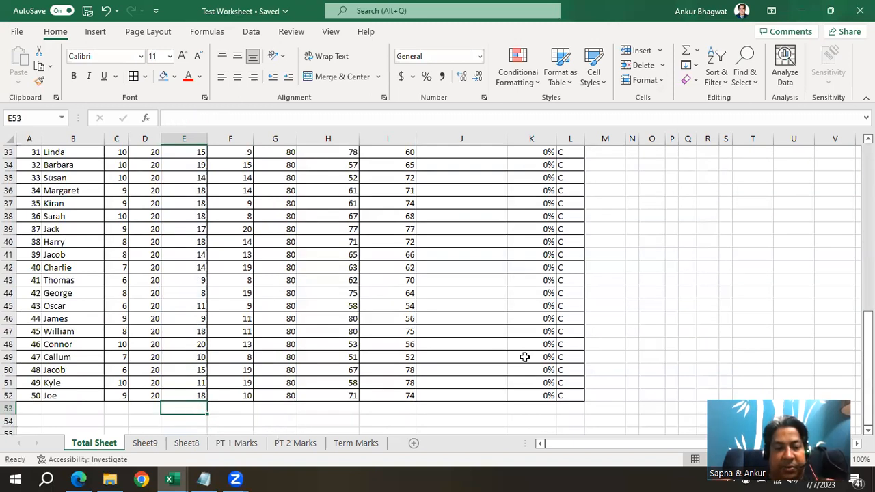
type("=sum(")
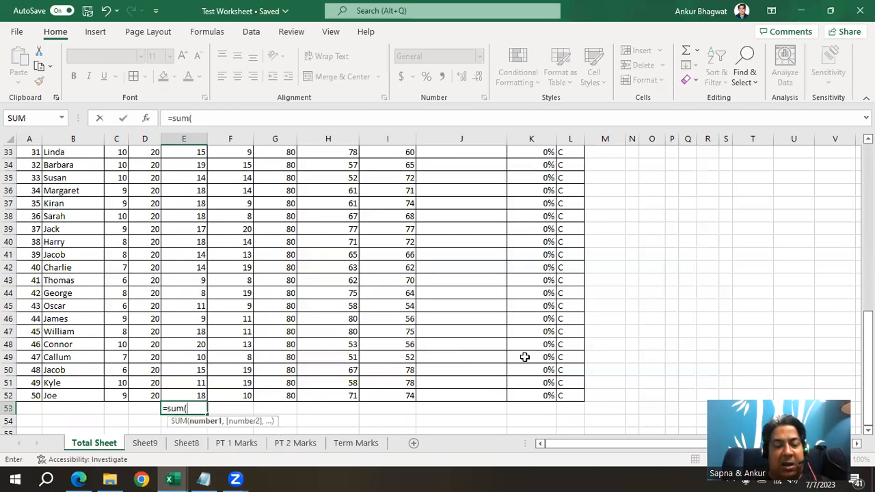
left_click(187, 395)
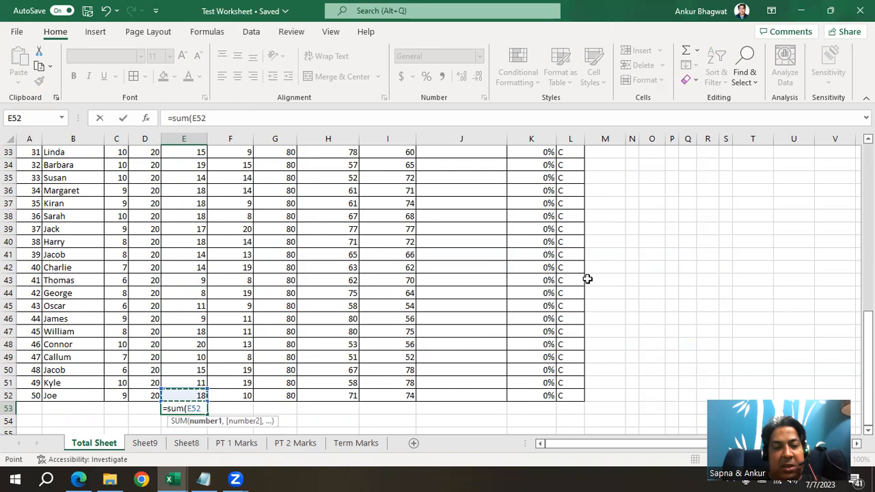
key("shift+Up")
key("shift+Up")
key("shift+Up")
key("shift+Up")
key("shift+Up")
key("shift+Up")
key("shift+Up")
key("shift+Up")
key("shift+Up")
key("shift+Up")
key("shift+Up")
key("shift+Up")
key("shift+Up")
key("shift+Up")
key("shift+Up")
key("shift+Up")
key("shift+Up")
key("shift+Up")
key("shift+Up")
key("shift+Up")
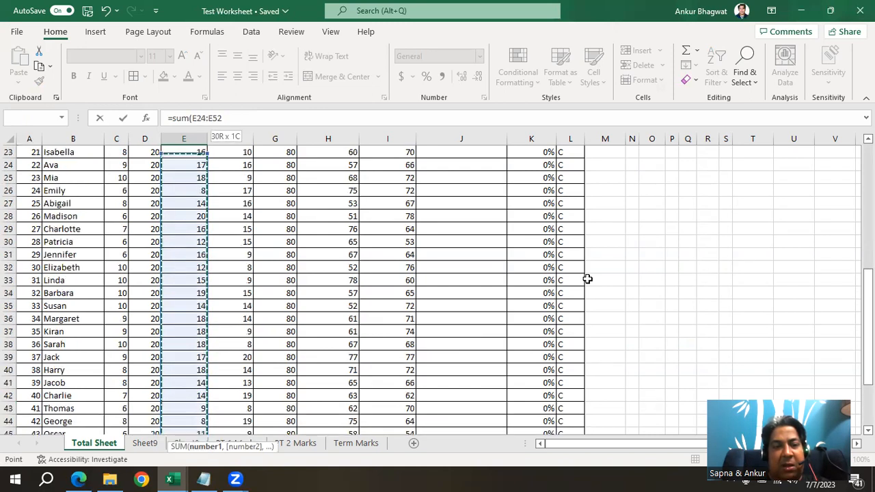
key("shift+Up")
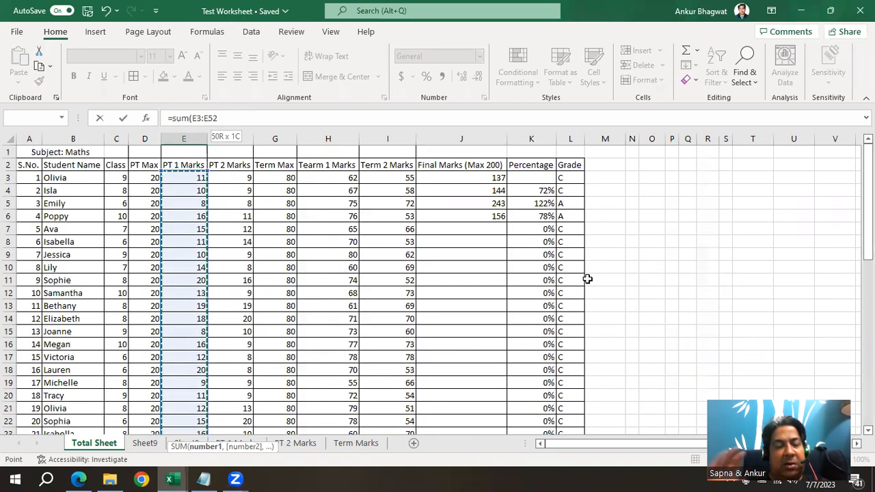
- Reselect the SUM range from E52 up to E3 in one sweep and complete =SUM(E3:E52) in E53
key("Down")
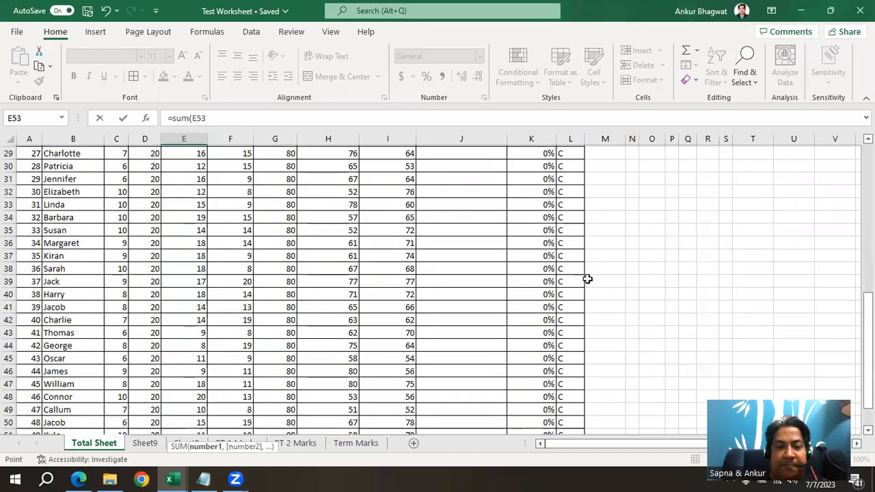
key("Up")
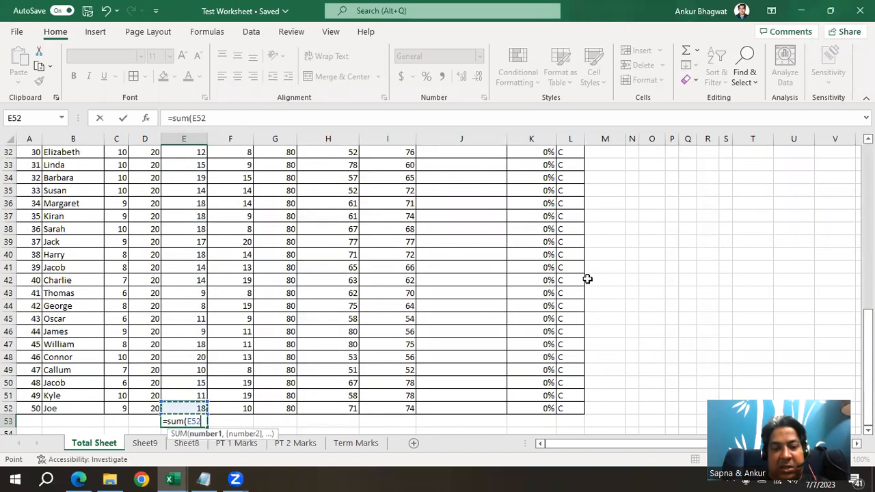
left_click(587, 279)
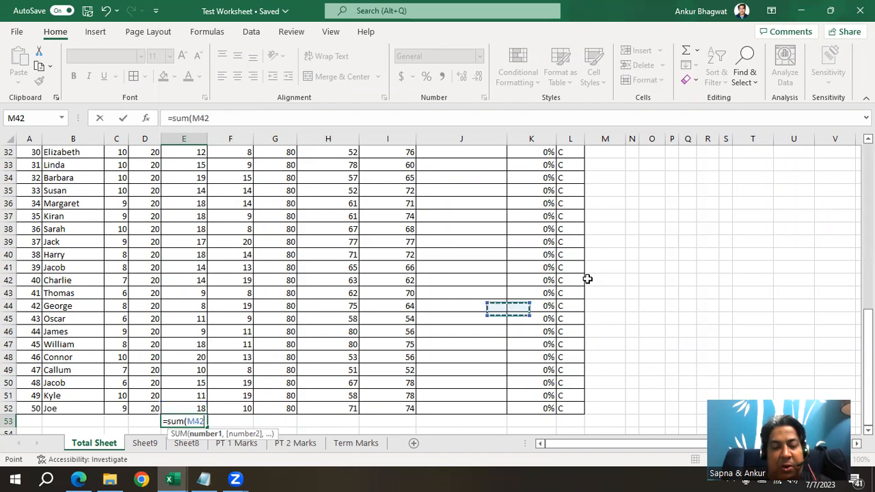
left_click(188, 409)
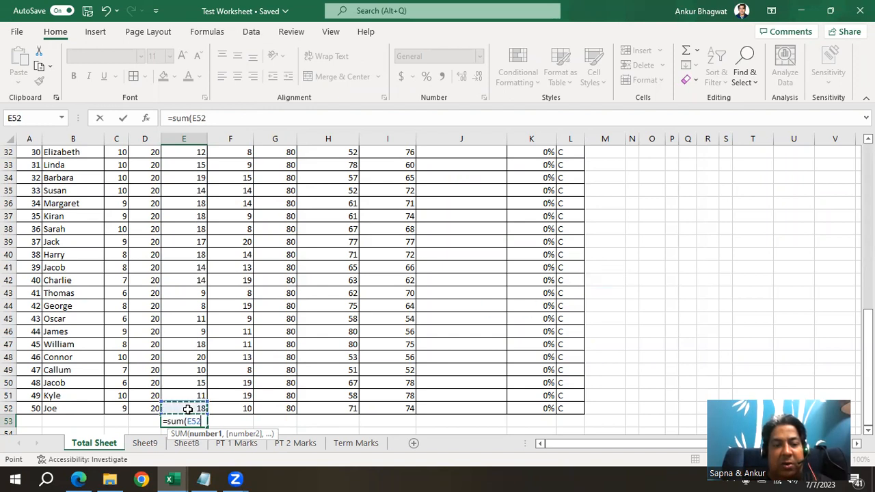
left_click_drag(187, 408, 185, 351)
left_click_drag(177, 265, 178, 180)
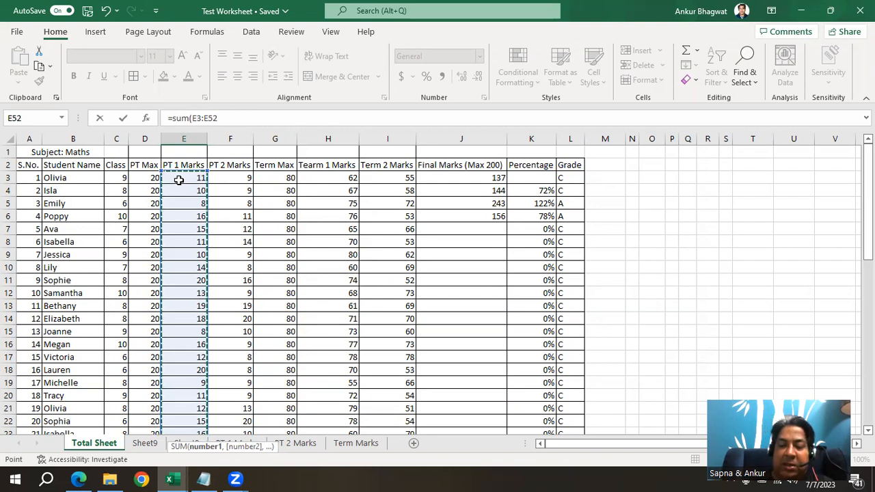
type(")")
key("Return")
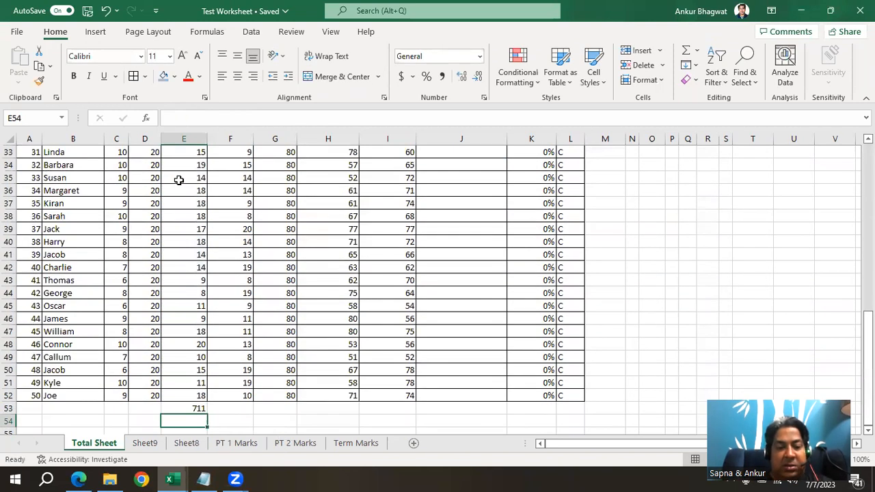
- Clear E53 and start a SUM there again, extending its range from E52 straight to the column's upper data edge, E2
key("Up")
key("Delete")
type("=")
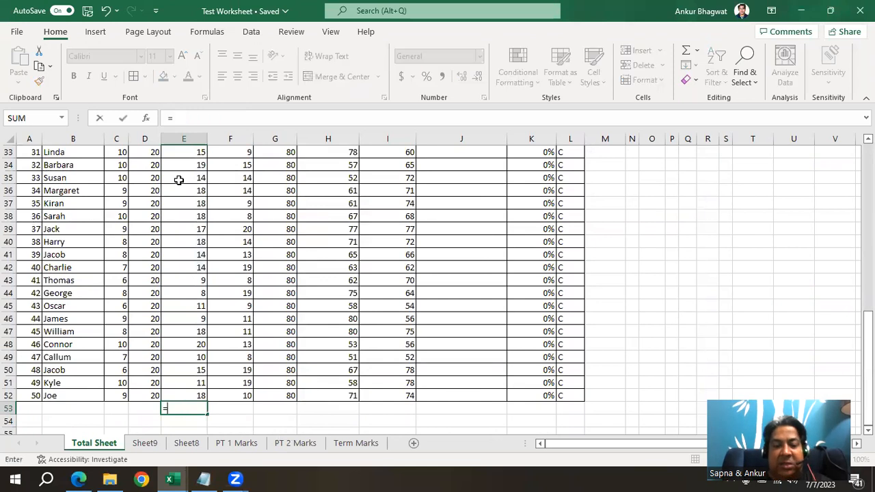
type("sum(")
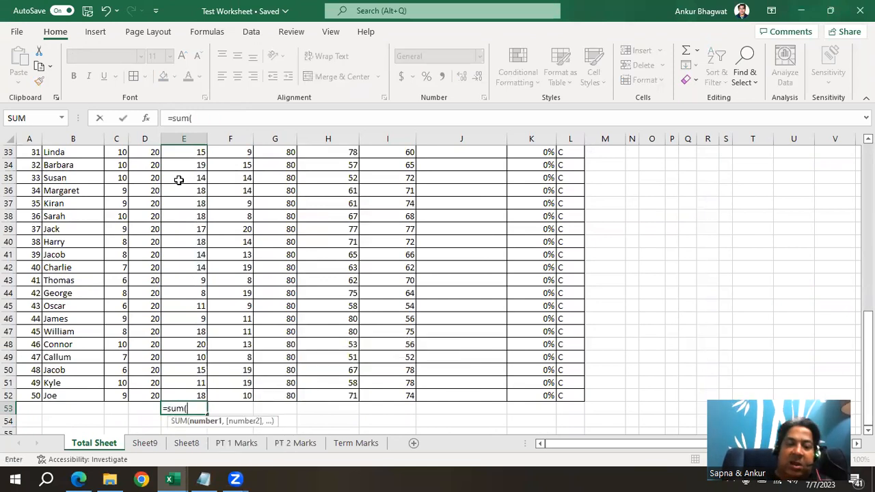
key("Up")
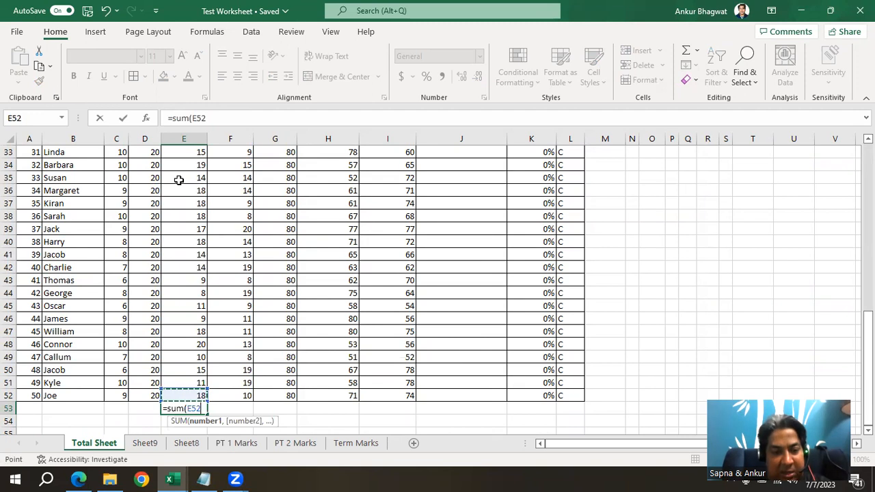
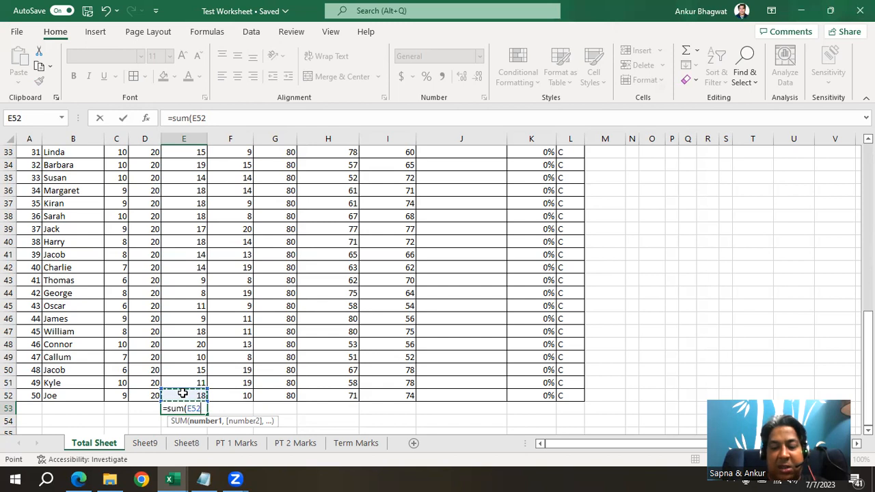
key("ctrl+shift+Up")
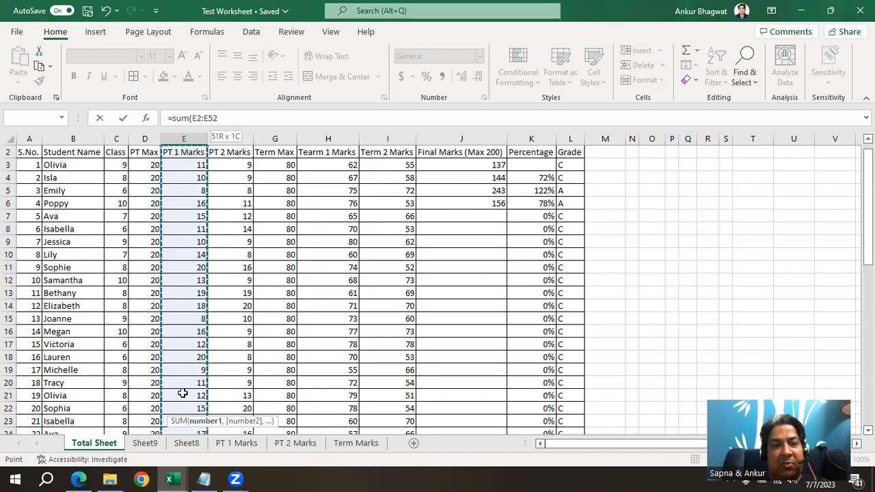
- Restart the SUM range at E52, extend it to the upper edge without the header, and complete =SUM(E3:E52) in E53
key("ctrl+Down")
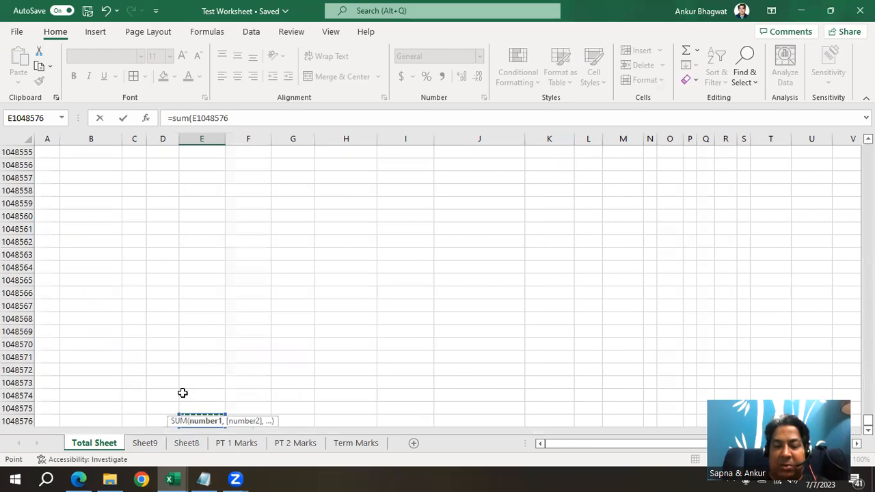
key("ctrl+Up")
key("Left")
key("Right")
key("shift+Up")
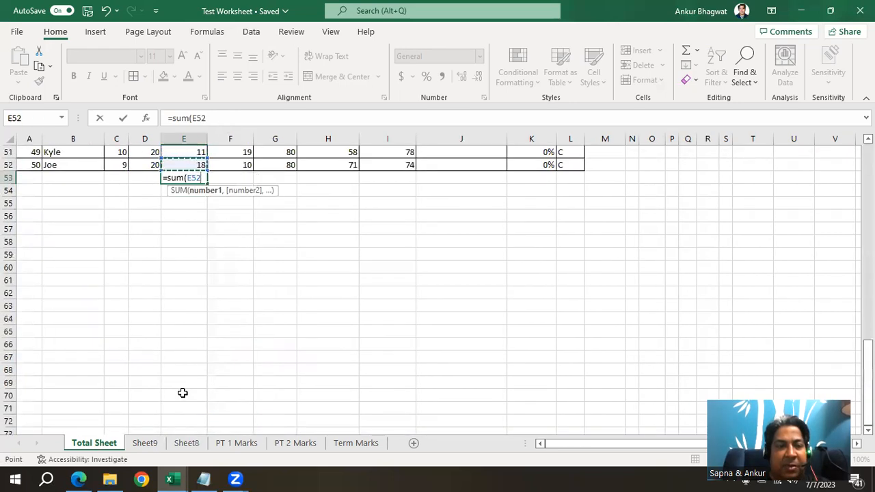
key("ctrl+shift+Up")
key("shift+Down")
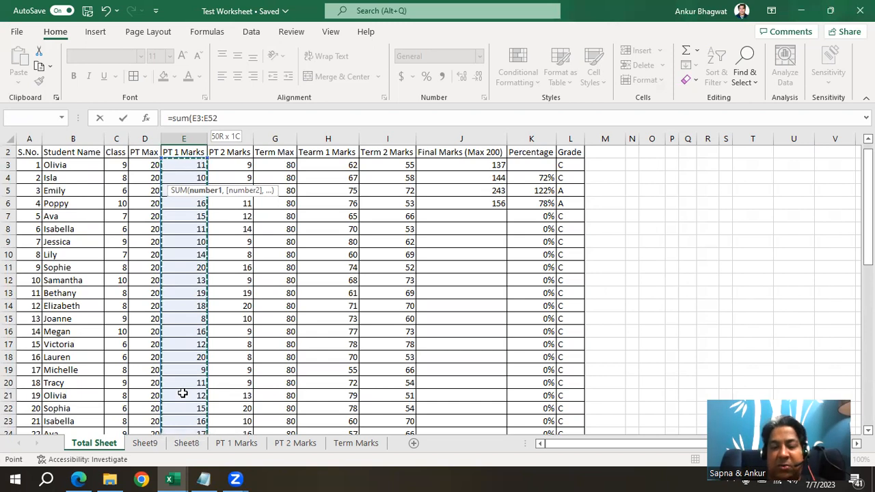
type(")")
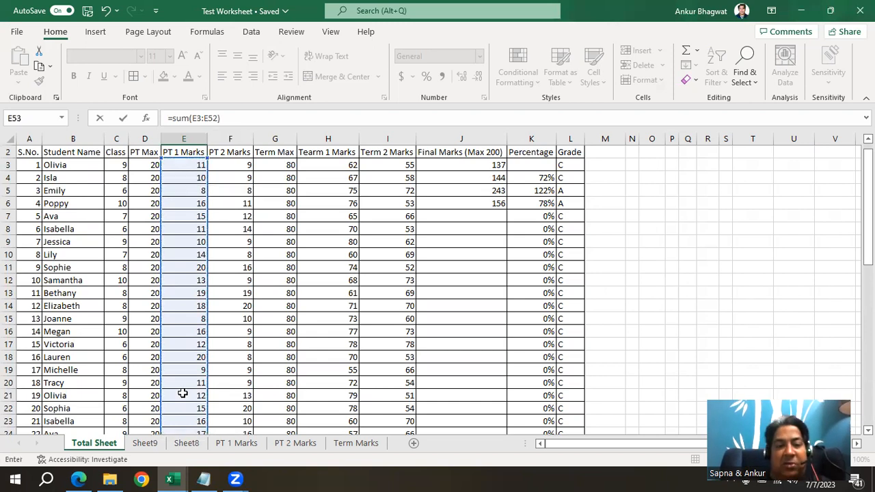
key("Return")
key("Up")
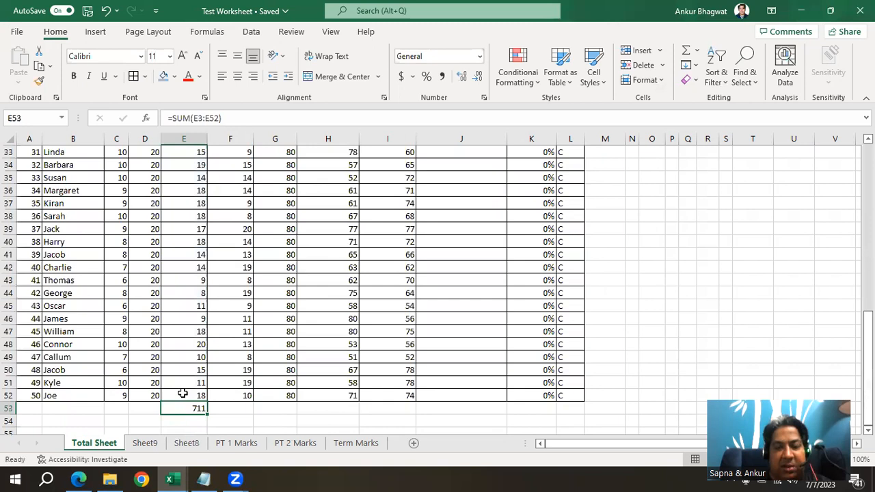
- Return to the first PT 1 Marks entry in E3 and insert a blank row directly below the header row
key("Up")
key("Up")
key("ctrl+Up")
key("Down")
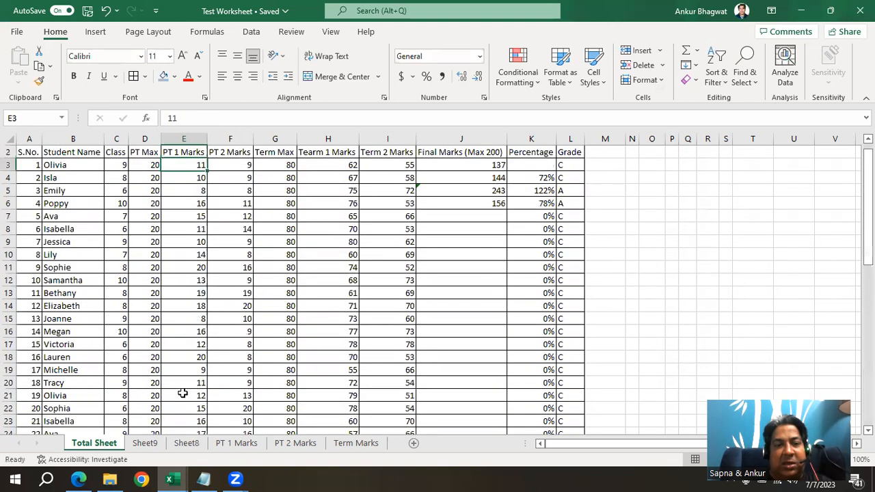
left_click(8, 165)
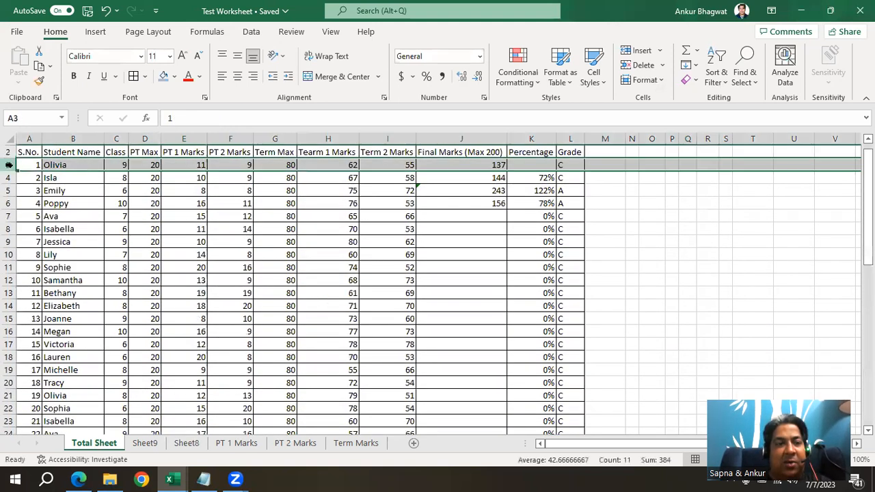
right_click(8, 165)
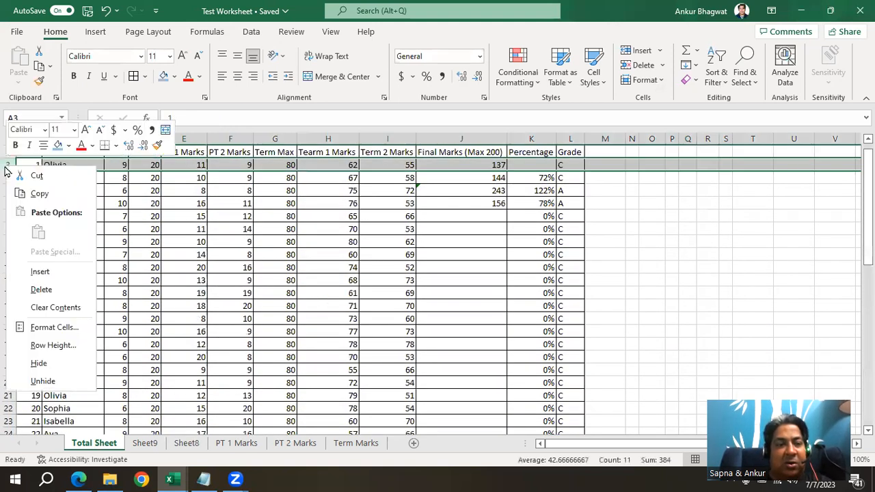
left_click(58, 272)
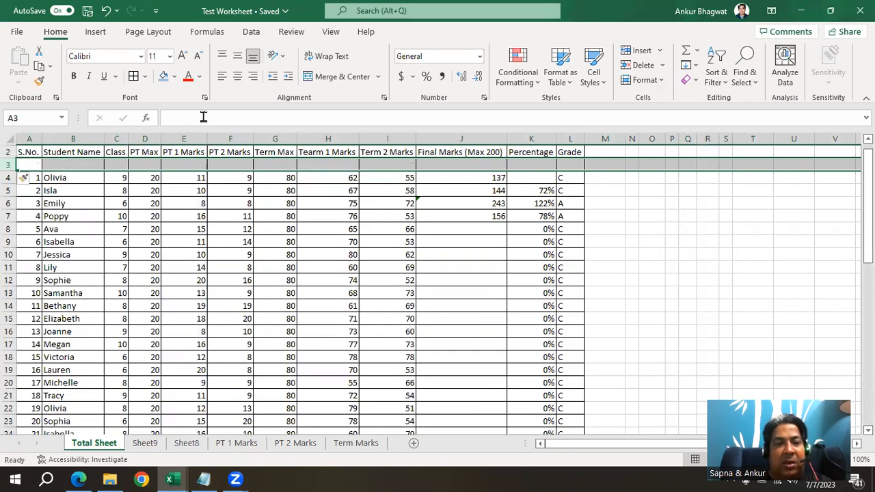
- Total the PT 1 Marks in the blank row's cell E3 with =SUM(E4:E53)
left_click(185, 165)
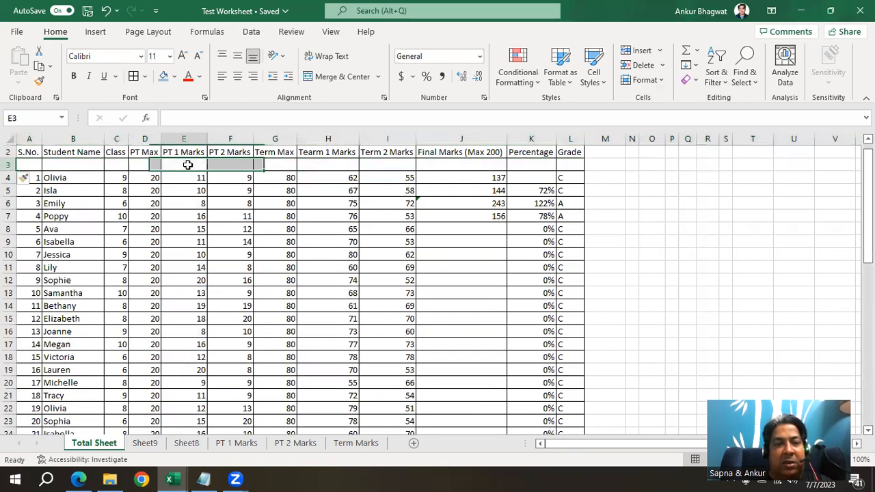
left_click(686, 54)
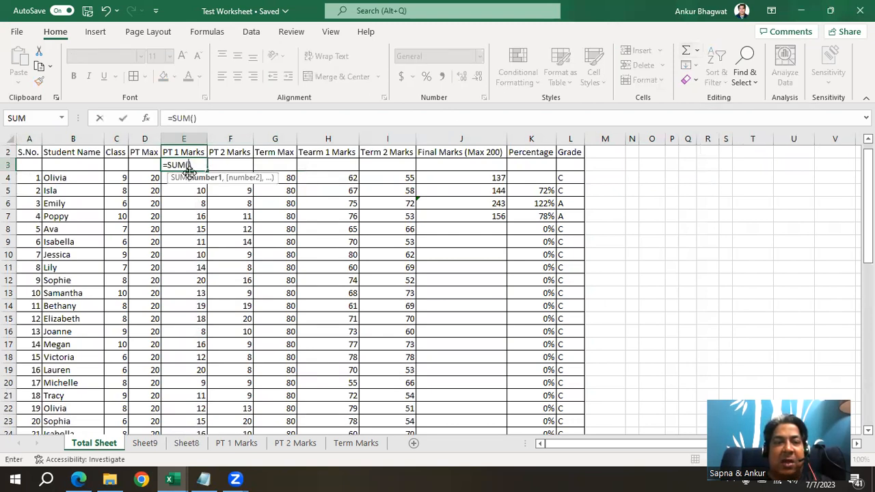
left_click(162, 178)
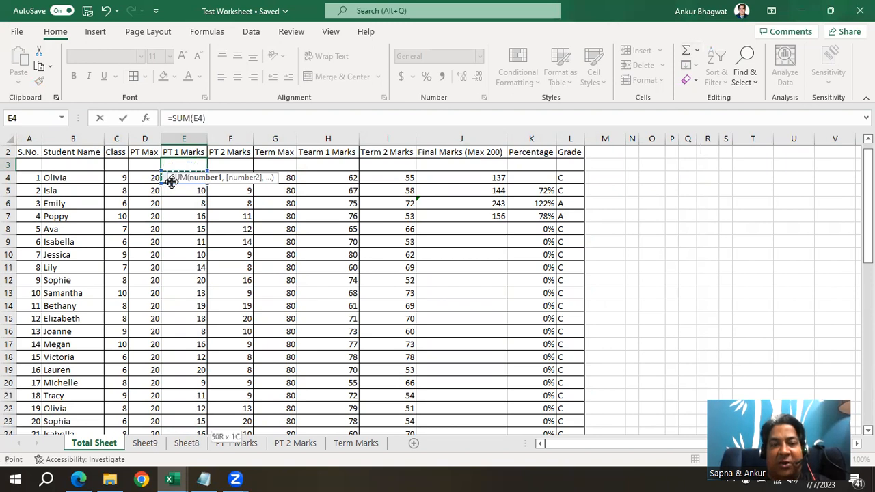
key("ctrl+shift+Down")
key("Return")
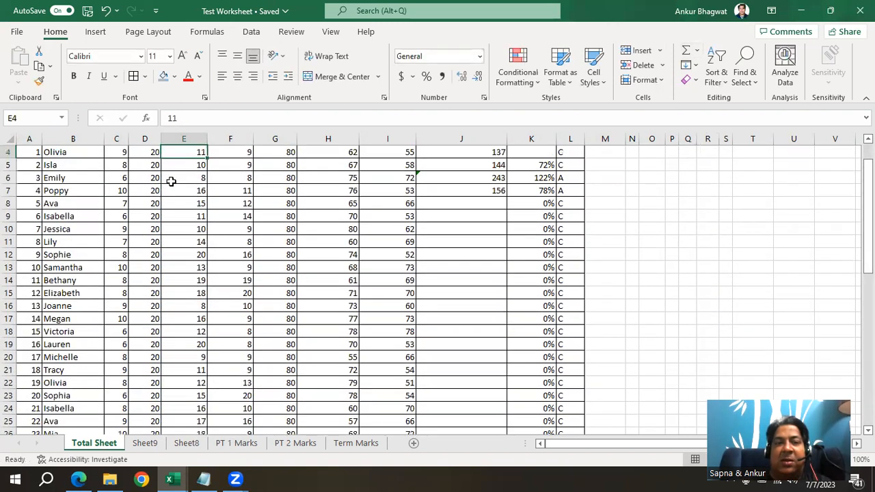
key("Up")
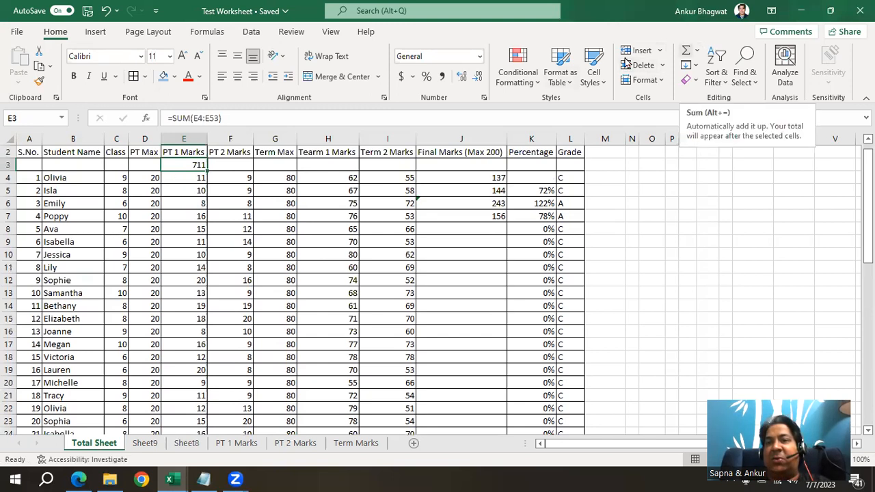
- Replace the total in E3 with the average of the PT 1 Marks, =AVERAGE(E4:E53)
left_click(697, 51)
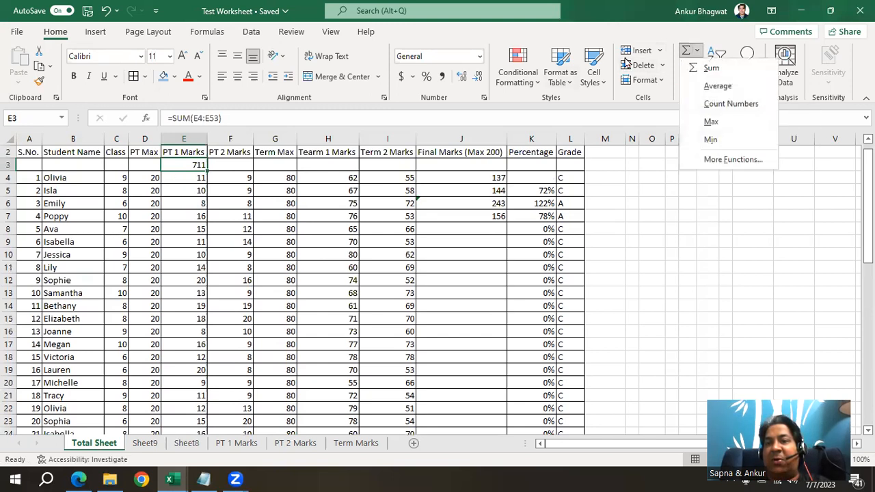
left_click(717, 86)
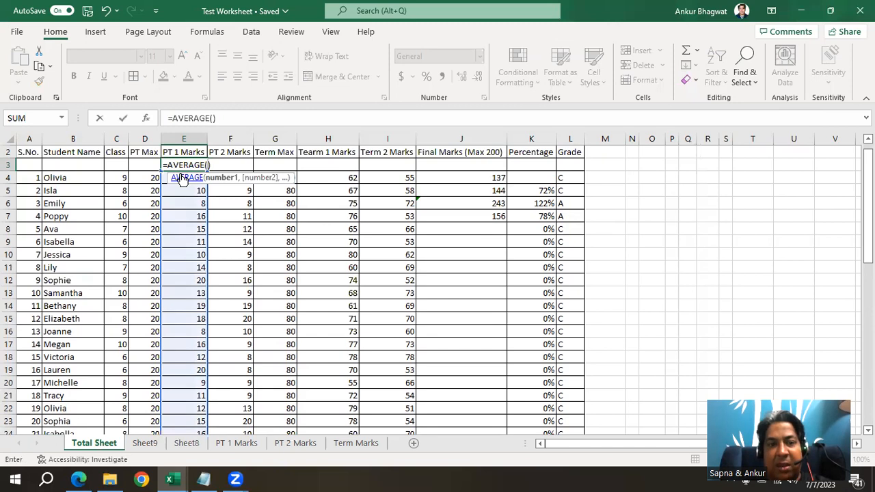
key("Return")
key("Return")
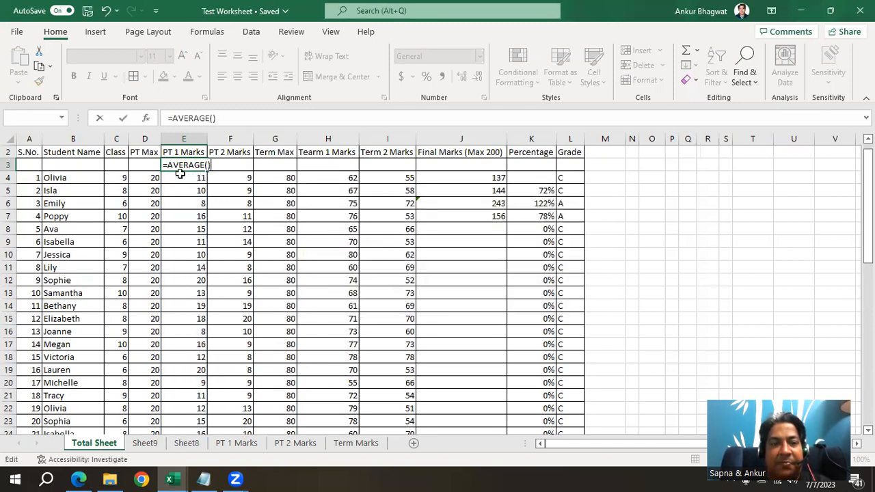
key("Return")
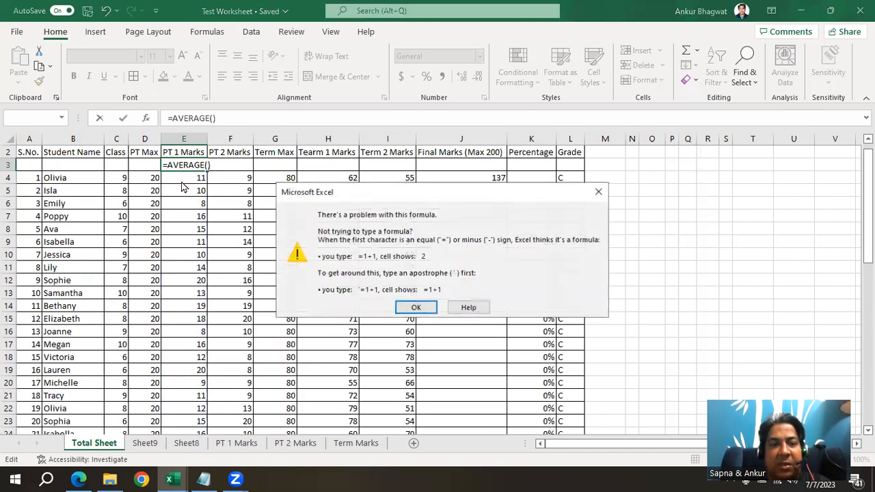
left_click(421, 307)
left_click(163, 179)
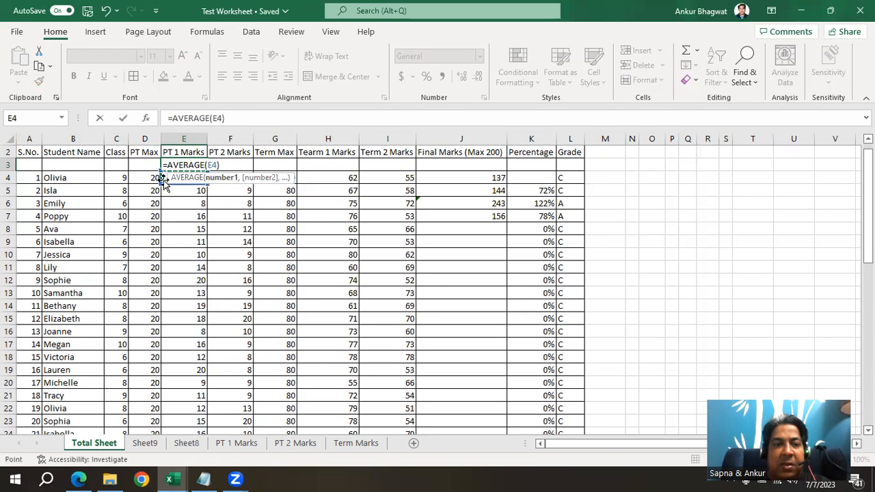
key("ctrl+shift+Down")
key("Return")
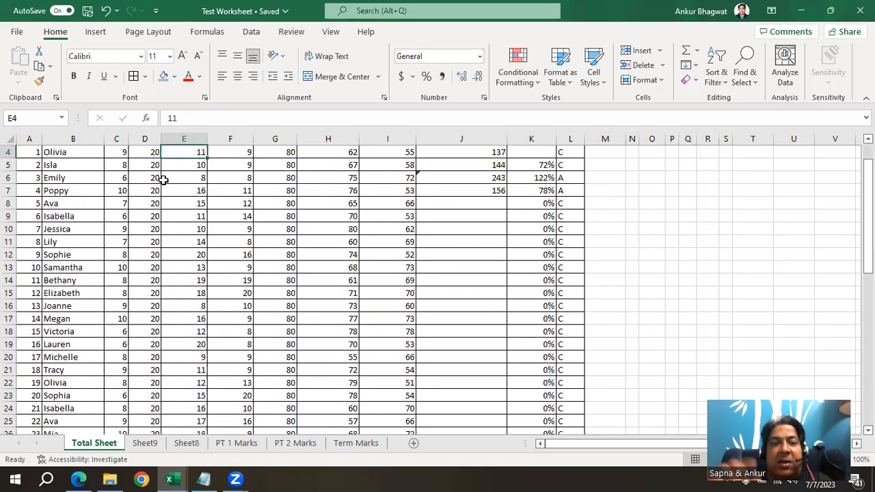
key("Up")
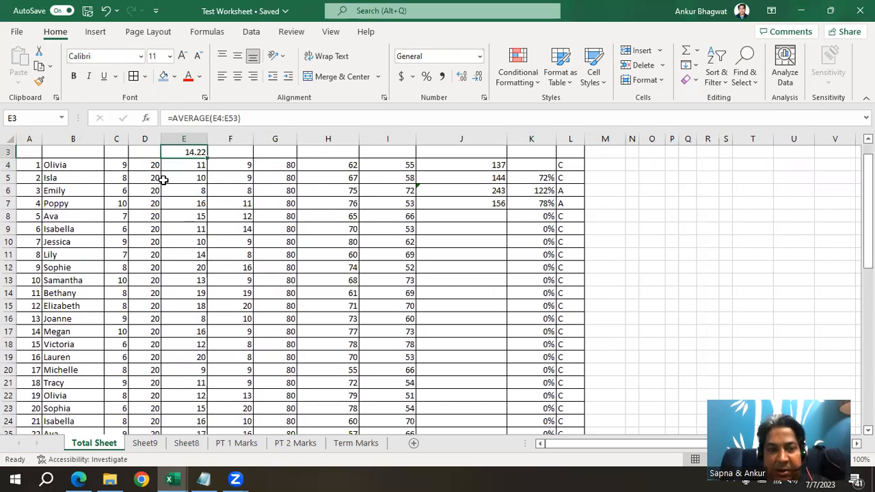
- Clear the average from E3 and count the PT 1 Marks there with =COUNT(E4:E53)
key("Delete")
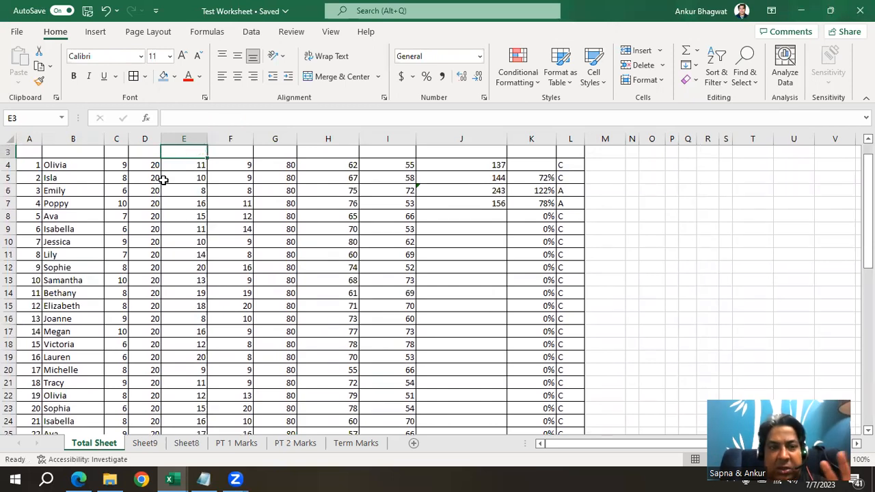
left_click(9, 153)
left_click(186, 179)
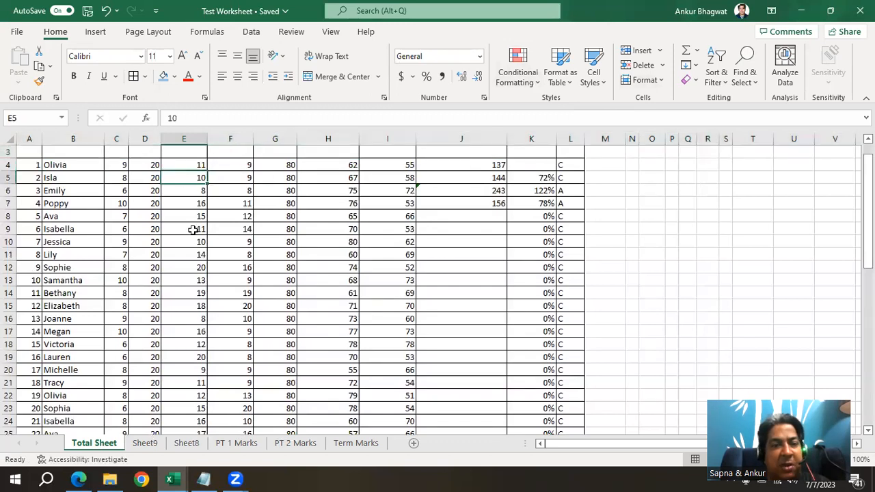
left_click(185, 151)
type("=count(")
left_click(157, 165)
key("ctrl+shift+Down")
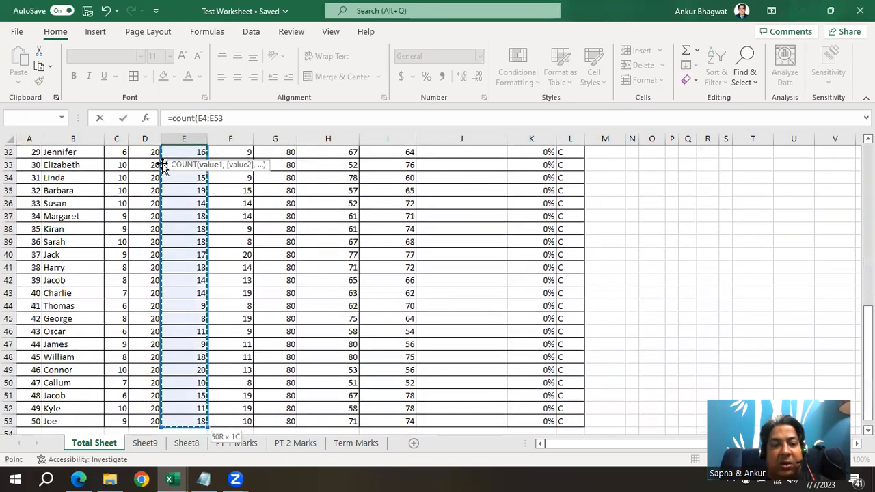
type(")")
key("Return")
key("Up")
key("Up")
key("Down")
key("Down")
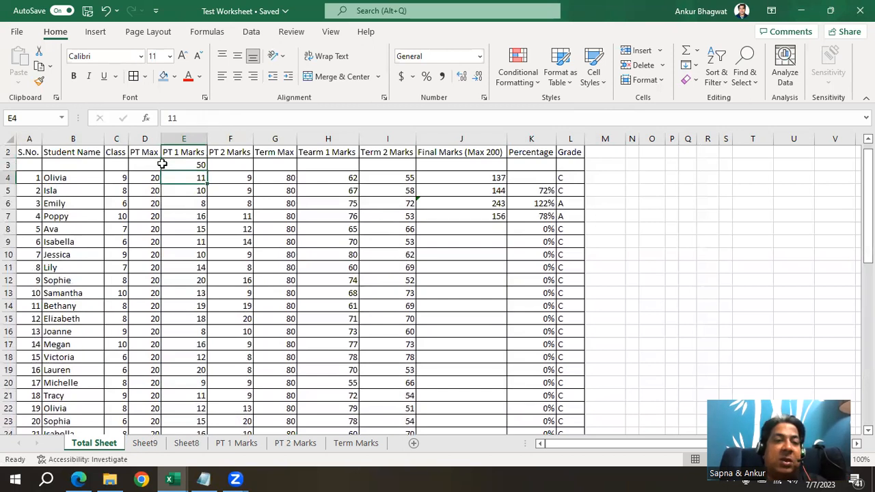
- Clear the count from E3 and delete the blank row 3 below the header row
left_click(162, 164)
key("Delete")
right_click(9, 165)
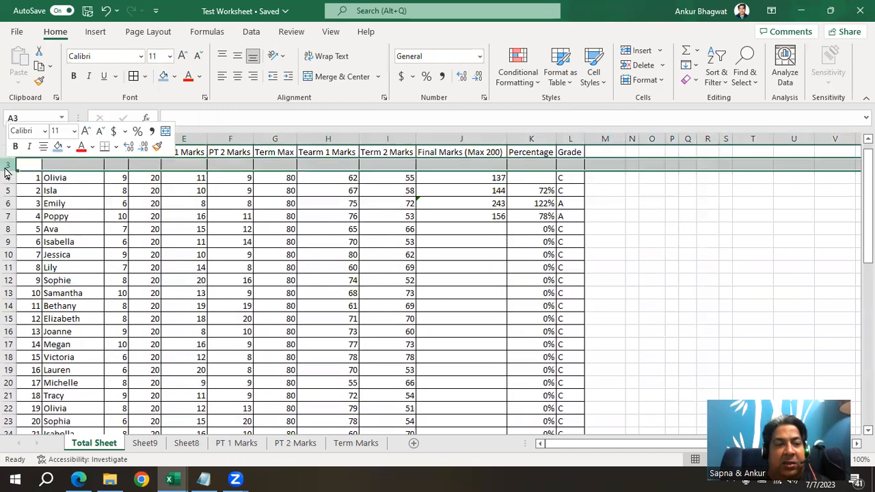
left_click(50, 290)
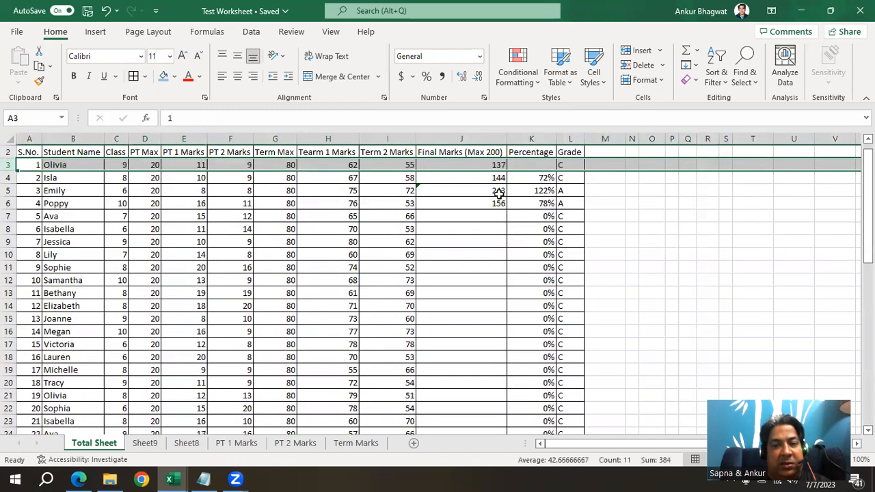
- Clear all existing Percentage formulas from K4 down to the last row and return to K3
left_click(472, 181)
left_click(529, 178)
key("ctrl+shift+Down")
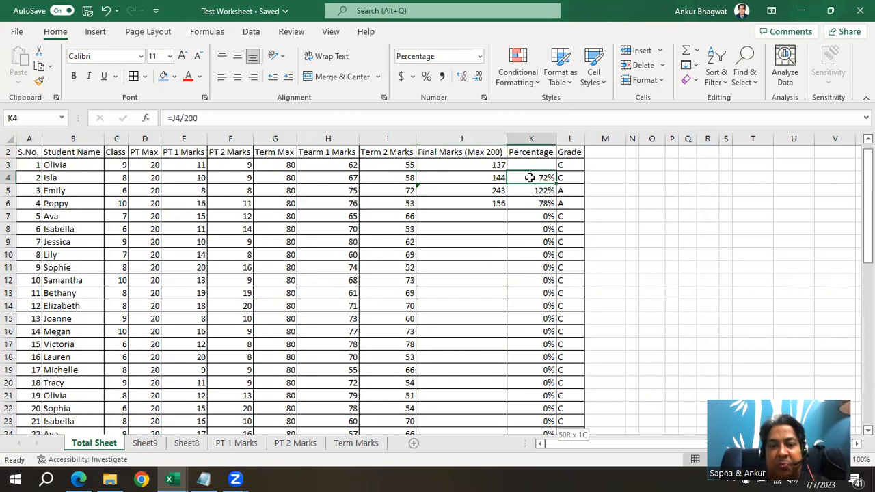
key("Delete")
scroll(529, 178, "up", 10)
left_click(529, 178)
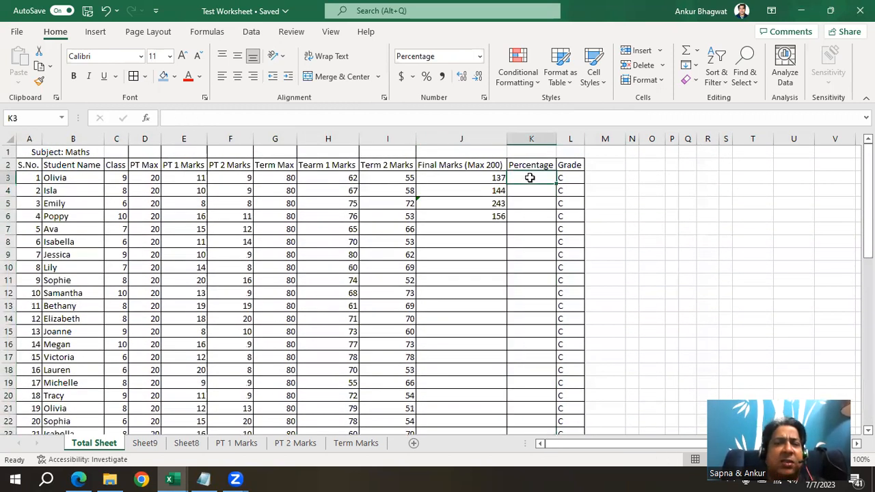
- Calculate the first student's percentage in K3 from the Final Marks with =J3/200
key("Left")
key("Right")
key("Left")
key("Right")
key("Left")
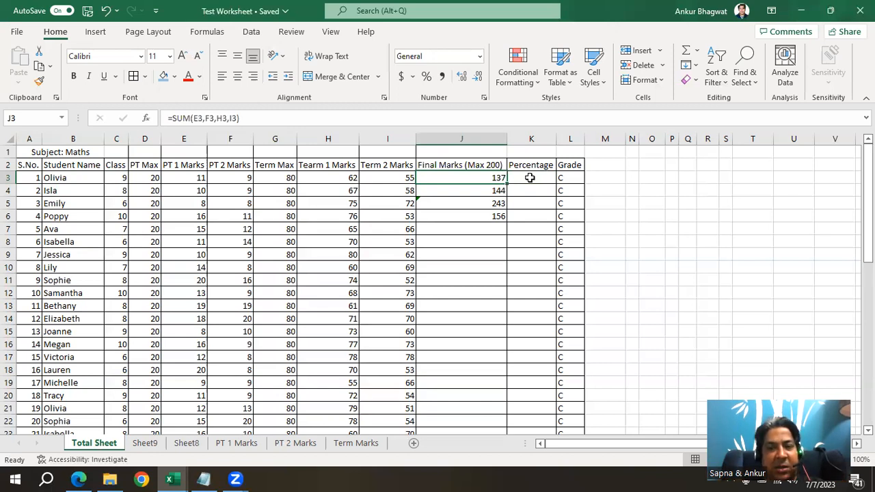
left_click(529, 177)
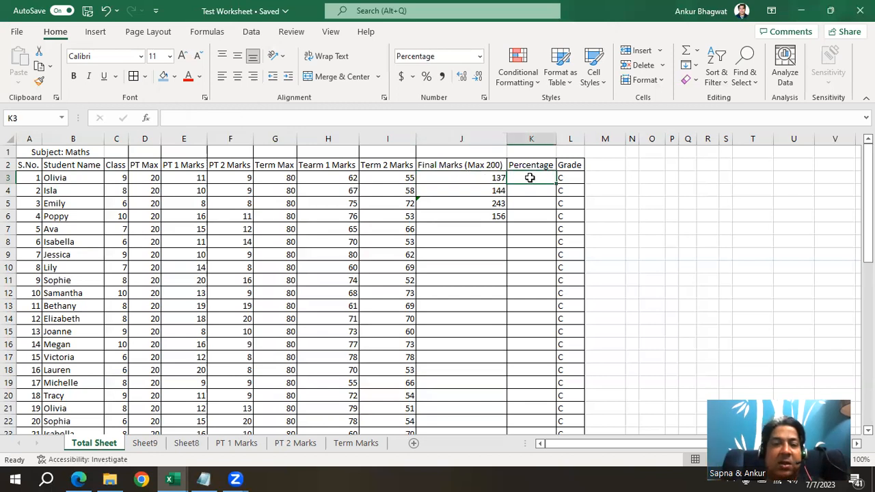
type("=")
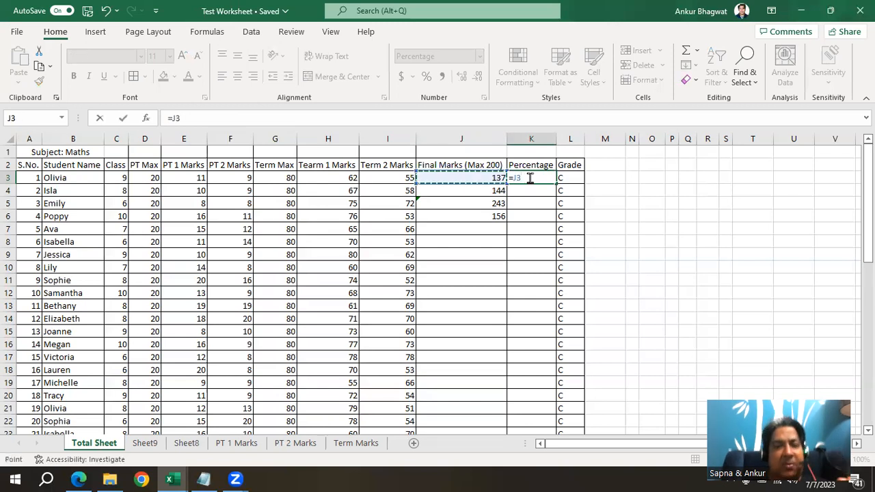
type("/200")
key("Return")
left_click(540, 177)
- Copy the cell formatting of J3 onto K3 and clear the formula from K3
left_click(455, 181)
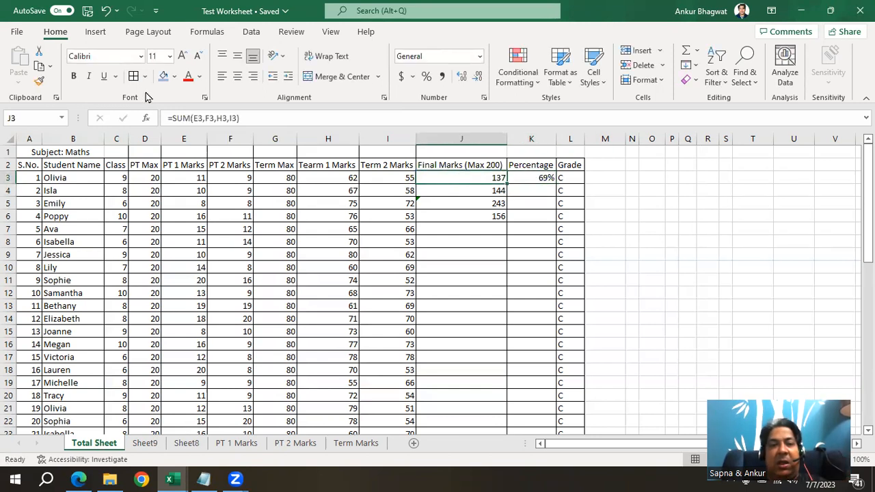
left_click(39, 80)
left_click(519, 177)
left_click(560, 179)
left_click(533, 178)
key("Delete")
- Enter =J3/200 in K3 again and apply the percent style to the cell
left_click(531, 191)
left_click(534, 180)
type("=")
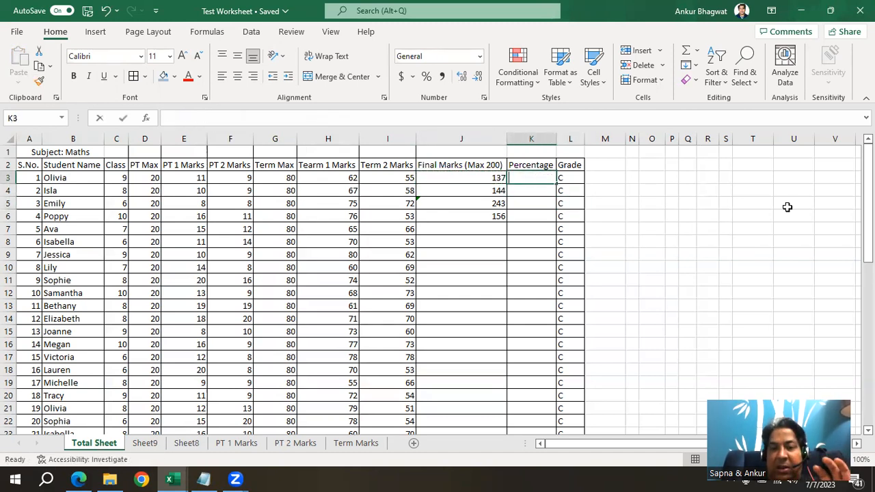
type("J3/200")
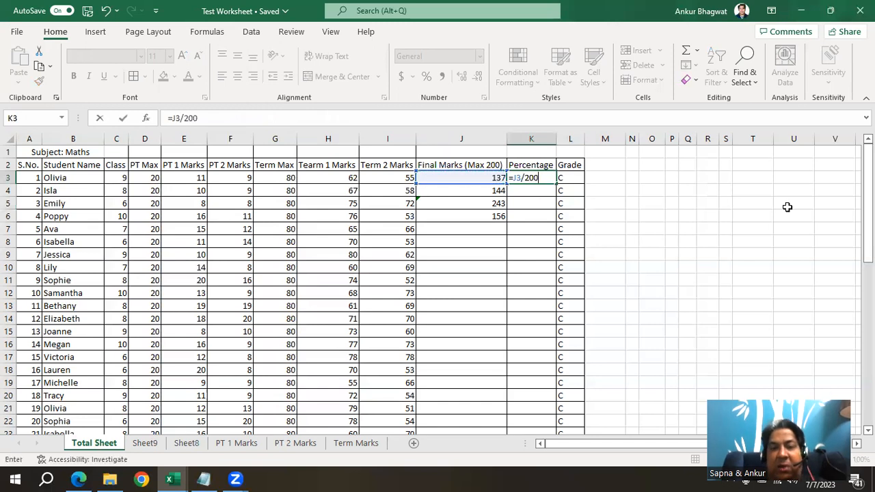
key("Return")
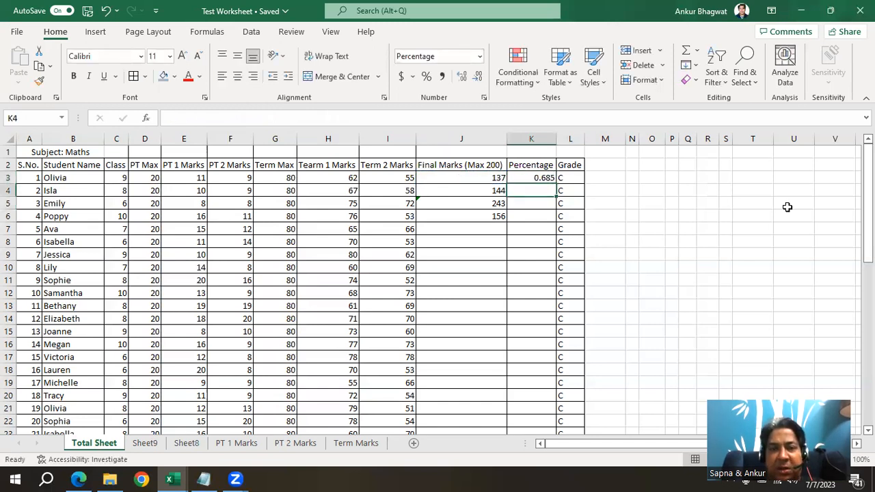
left_click(518, 178)
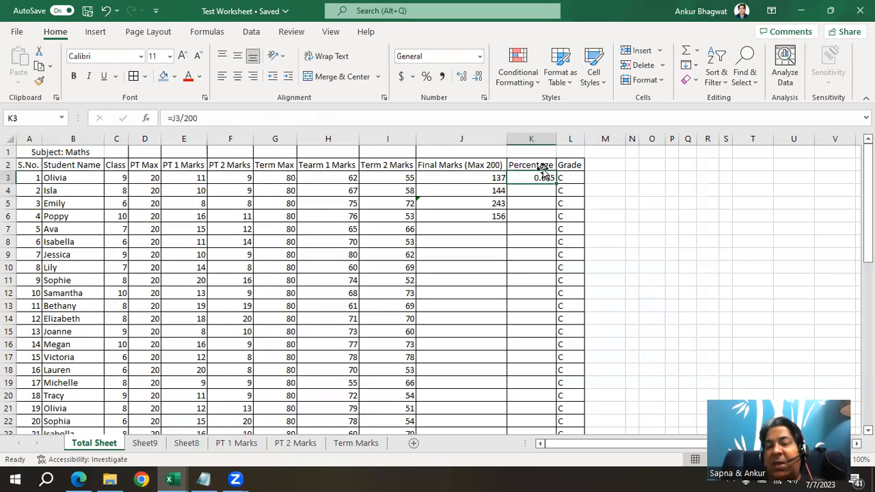
left_click(427, 77)
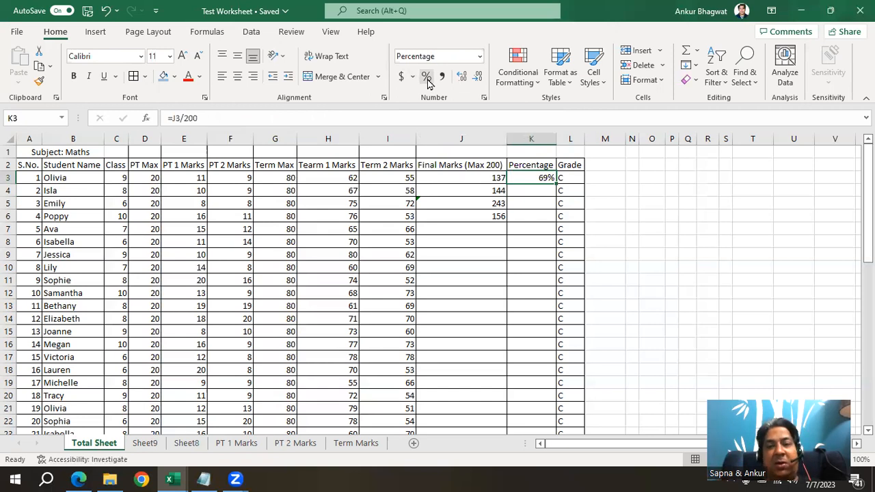
- Open the cell format settings for K4 and set its number format to Percentage with 0 decimal places
left_click(522, 190)
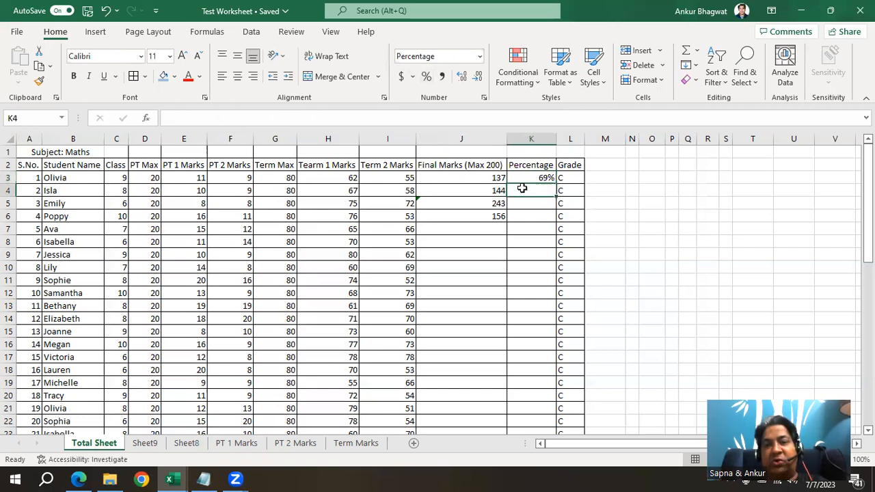
right_click(522, 192)
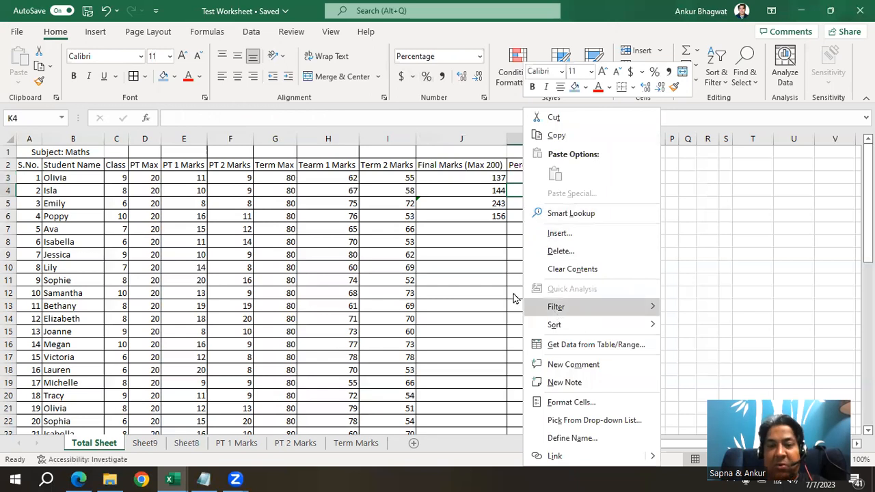
left_click(458, 268)
right_click(537, 190)
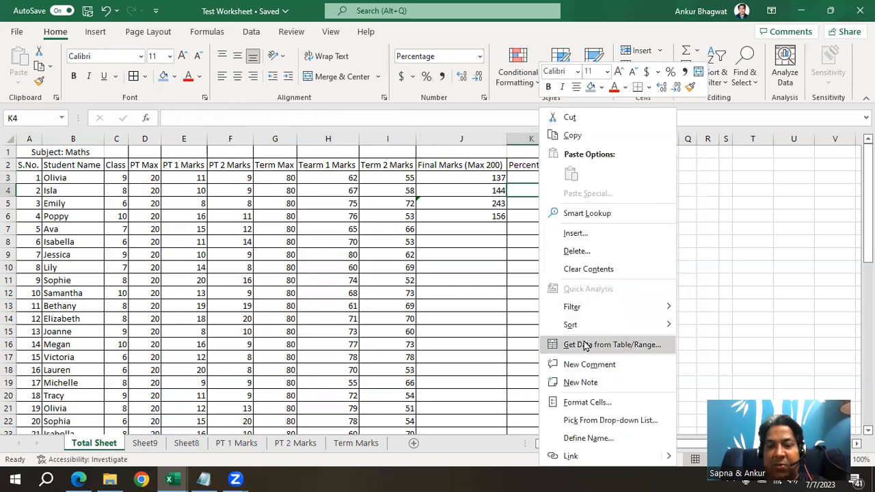
left_click(578, 407)
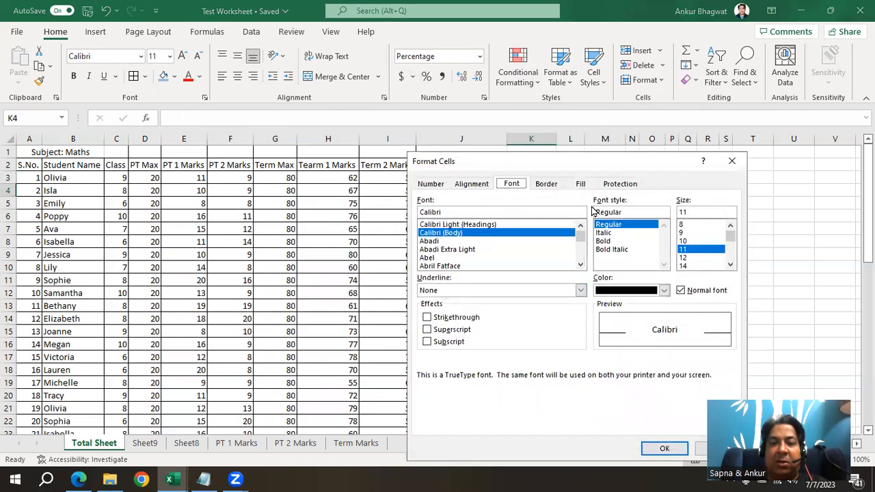
left_click(430, 184)
left_click(438, 262)
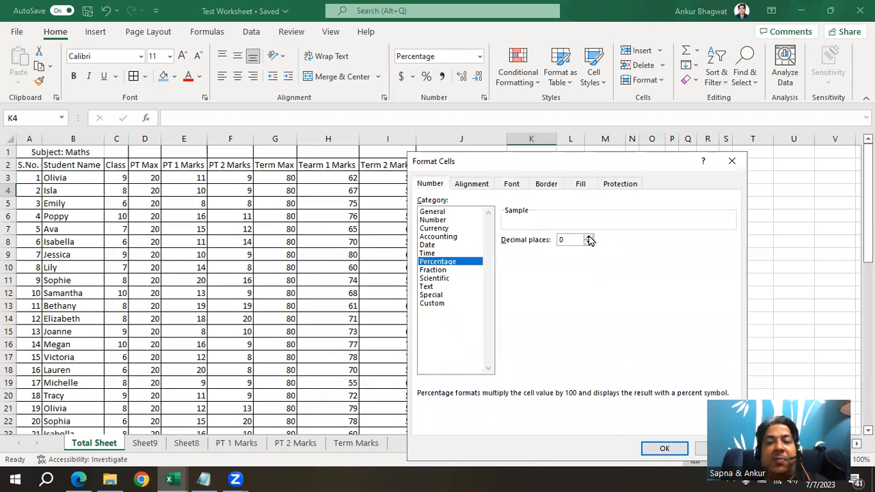
left_click(589, 238)
left_click(589, 237)
type("0")
left_click(664, 448)
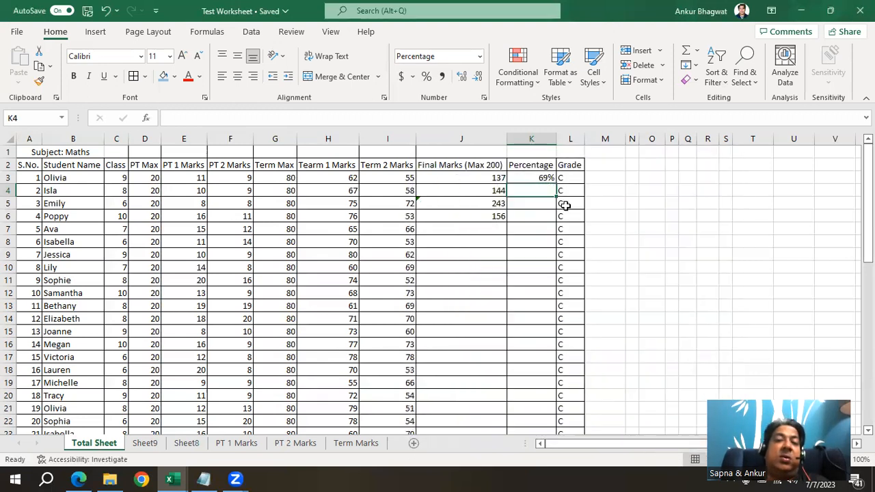
- Calculate the second student's percentage in K4 from the Final Marks with =J4/200
left_click(525, 179)
left_click(540, 203)
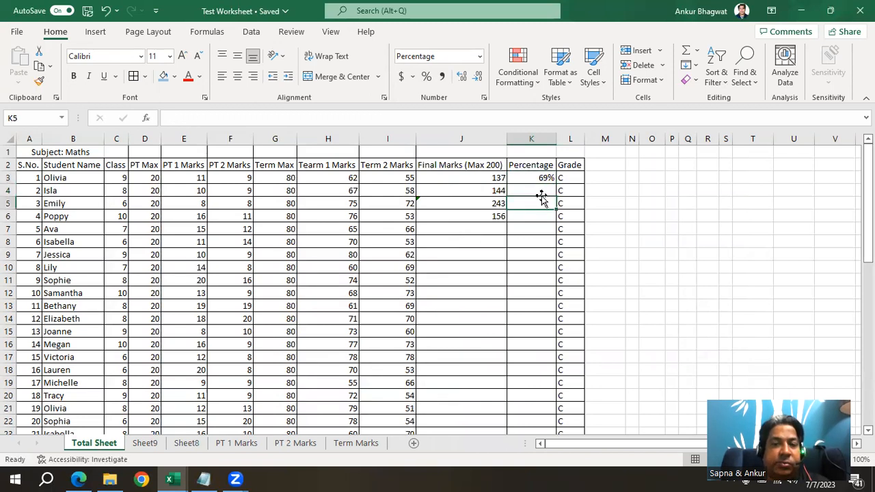
left_click(541, 189)
type("=")
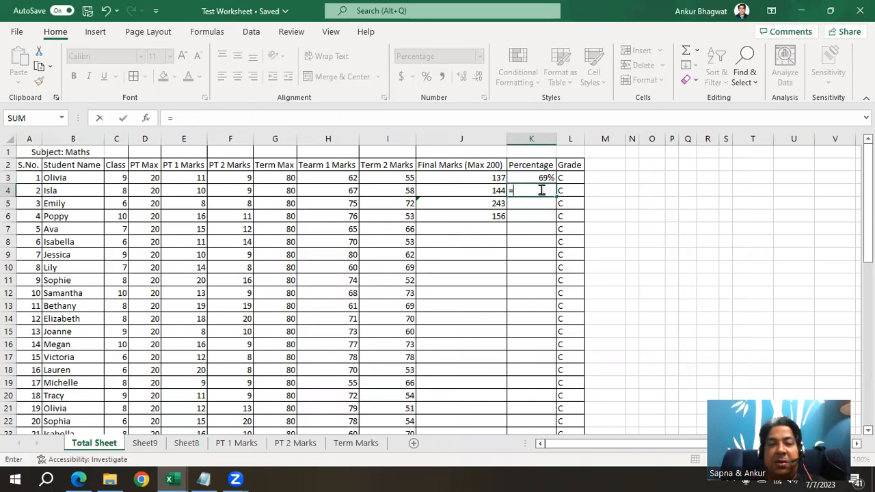
type("J4/200")
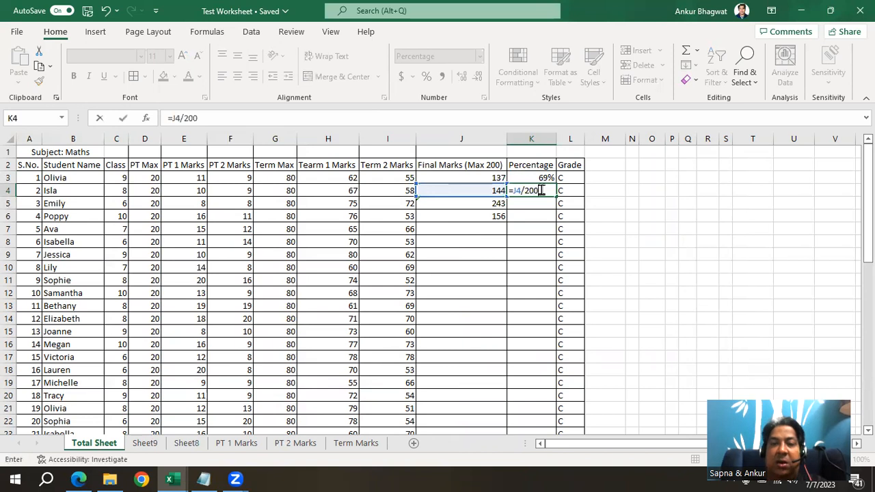
key("Return")
left_click(533, 191)
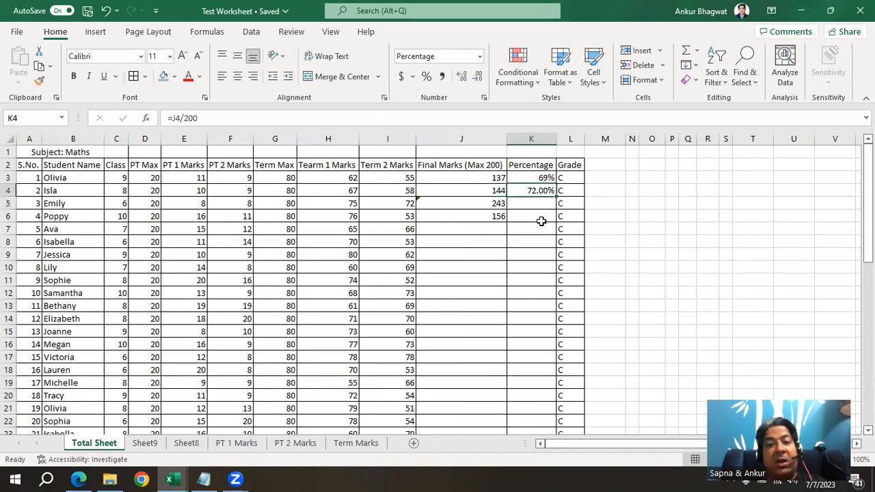
- Set the percentage in K3 to show two decimal places
left_click(526, 179)
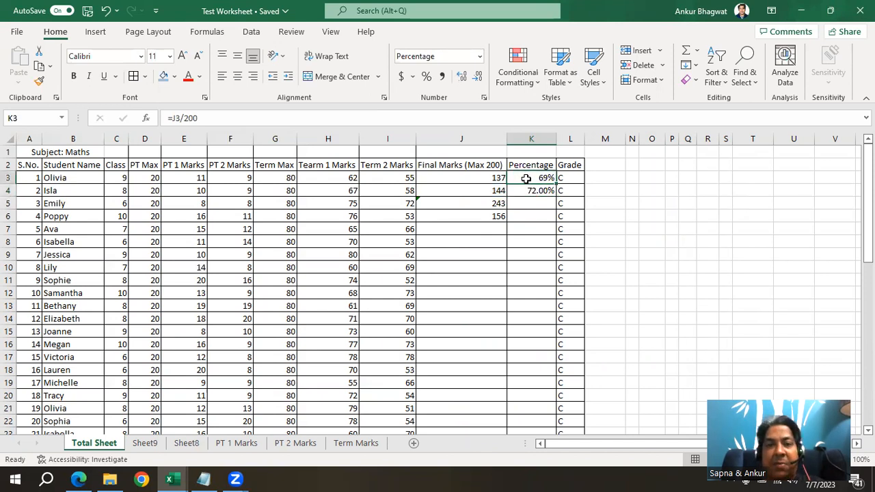
left_click(461, 77)
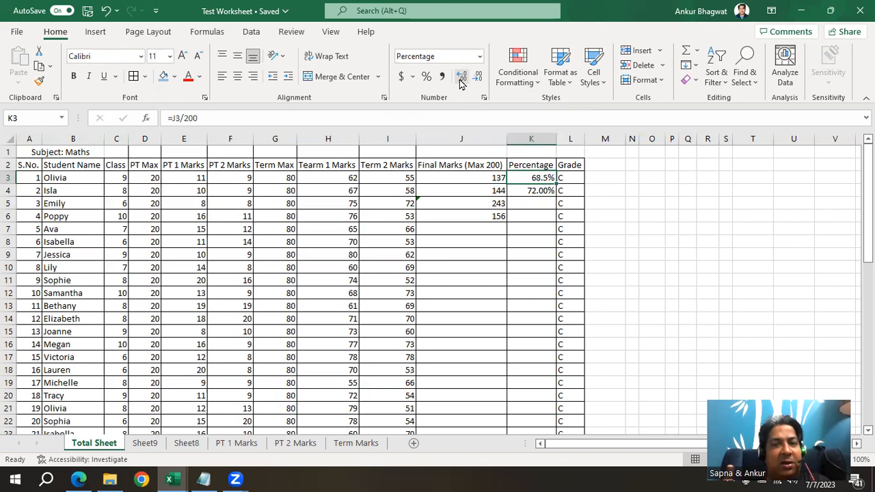
left_click(460, 78)
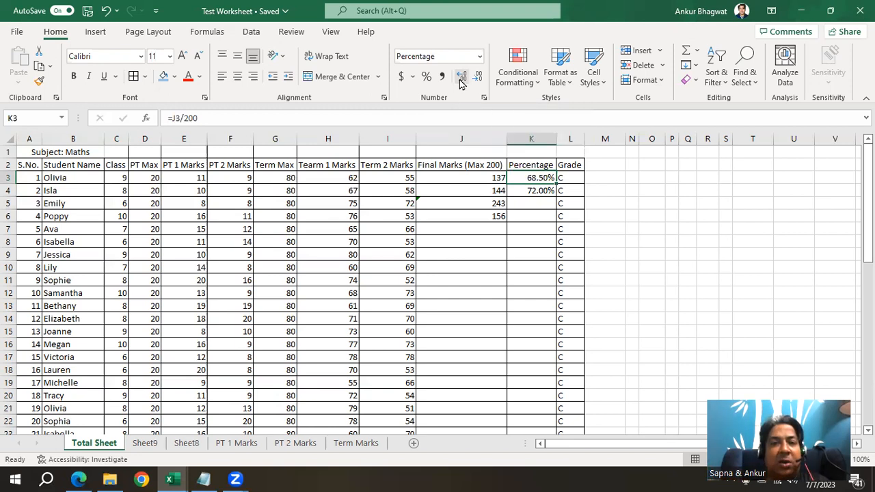
left_click(460, 77)
left_click(461, 77)
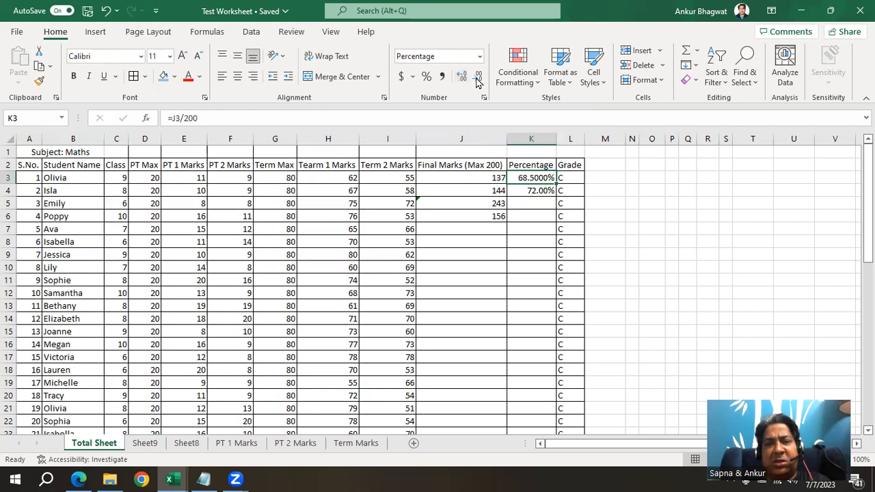
left_click(480, 78)
left_click(480, 79)
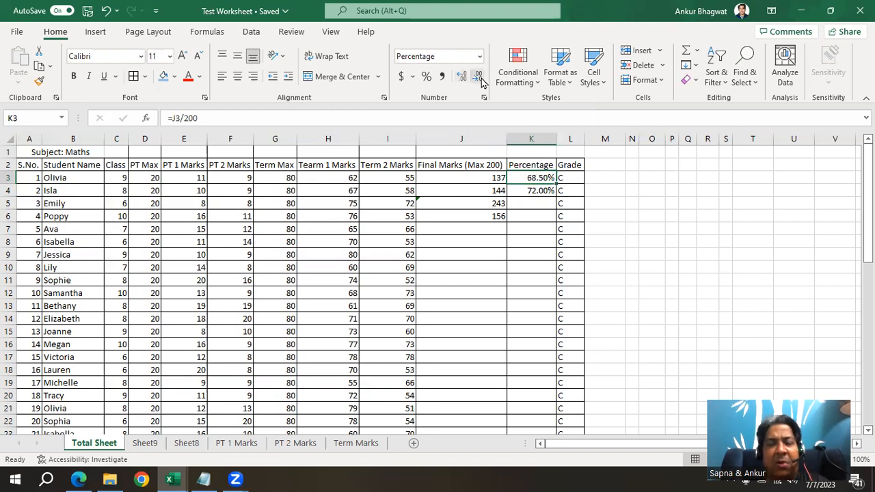
left_click(541, 192)
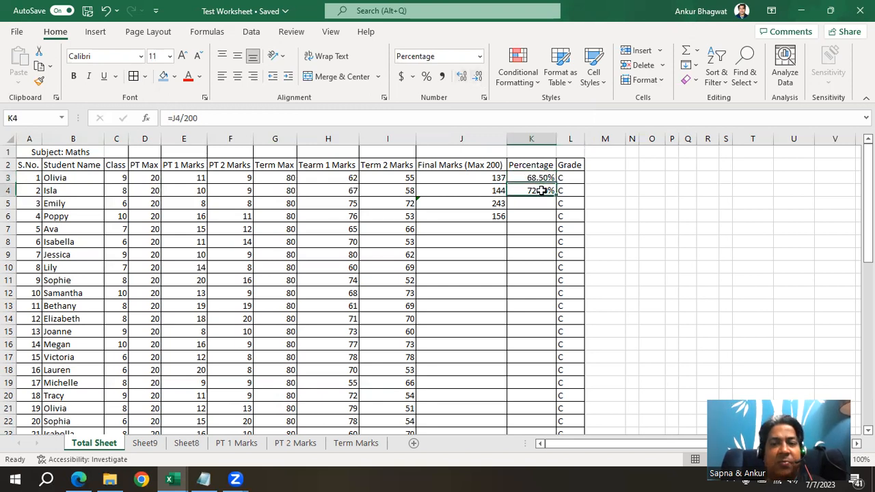
left_click(539, 203)
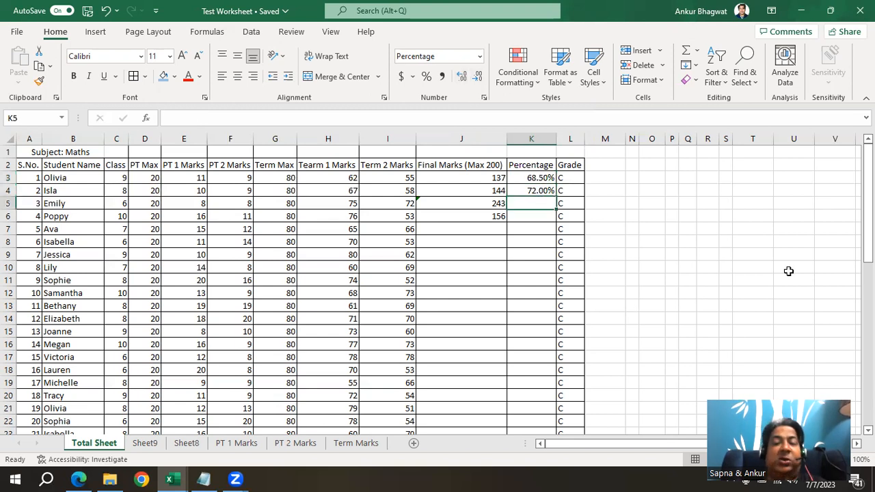
left_click(531, 226)
left_click(521, 202)
left_click(476, 215)
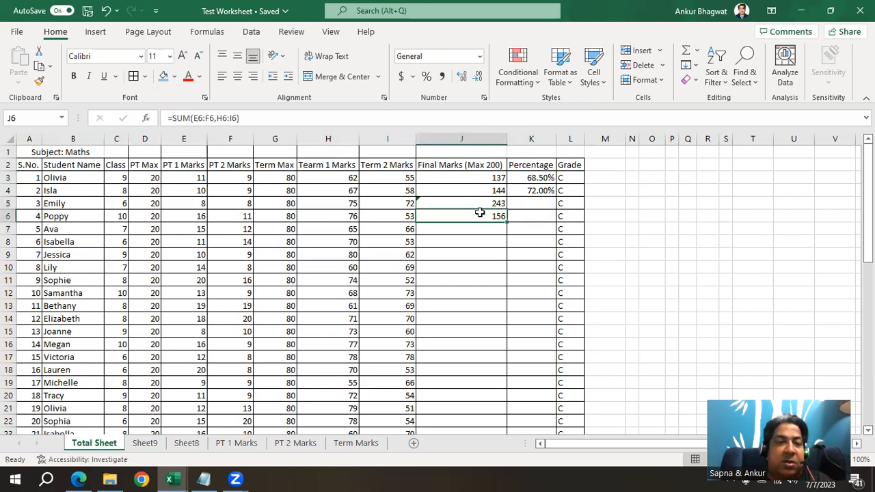
left_click(552, 218)
left_click(537, 202)
left_click(472, 218)
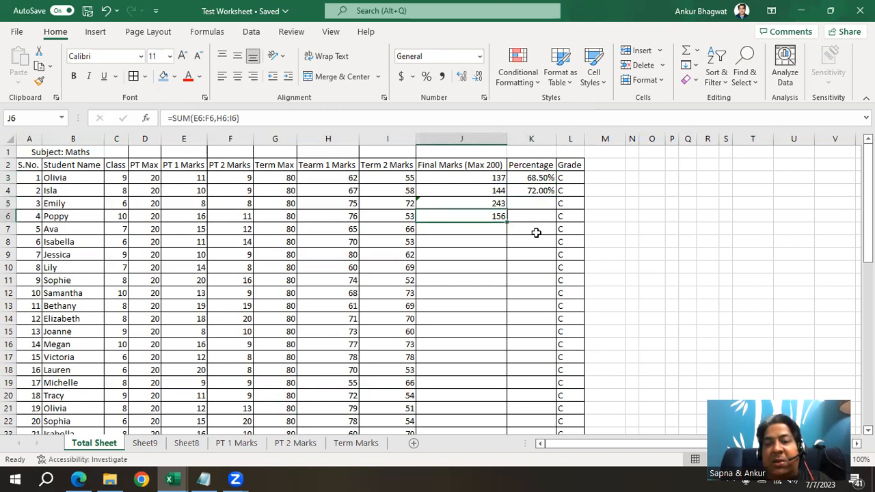
left_click(483, 233)
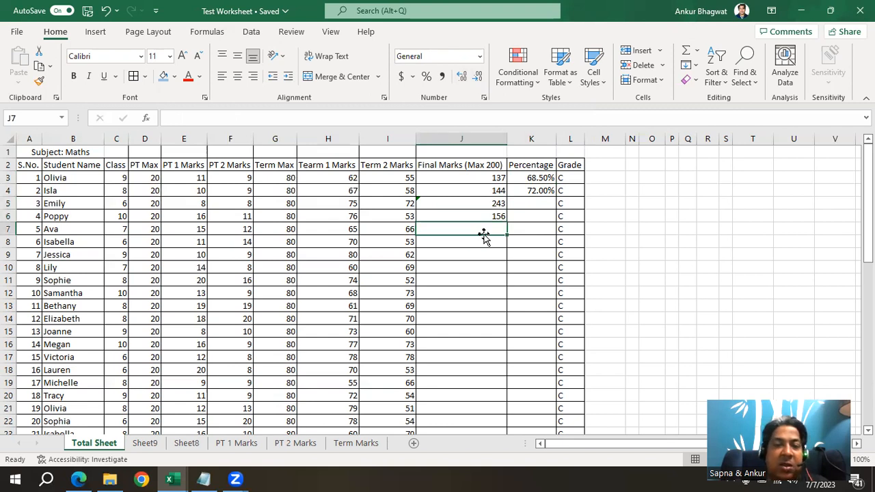
type("=")
key("Up")
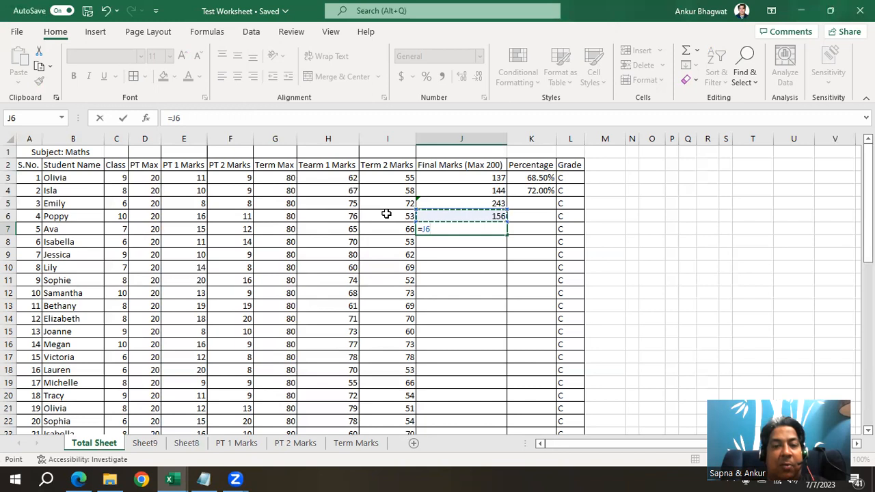
key("Escape")
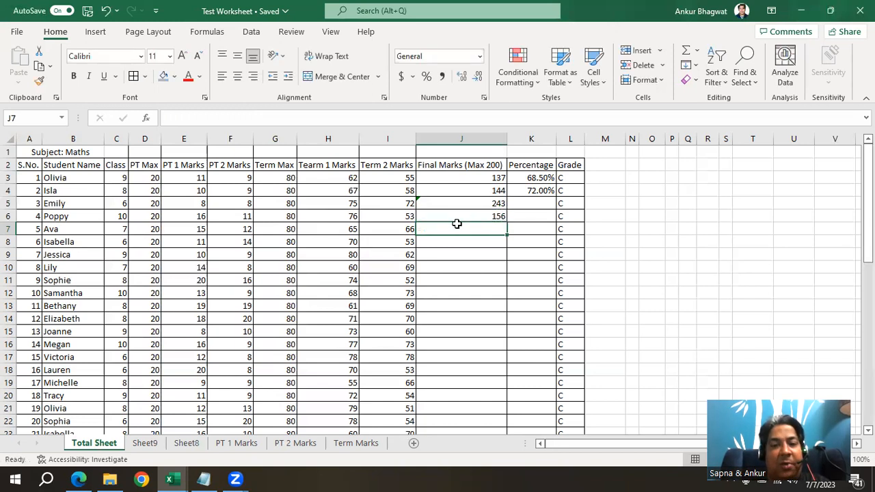
- Copy the SUM formula from J6 into J7
left_click(344, 216)
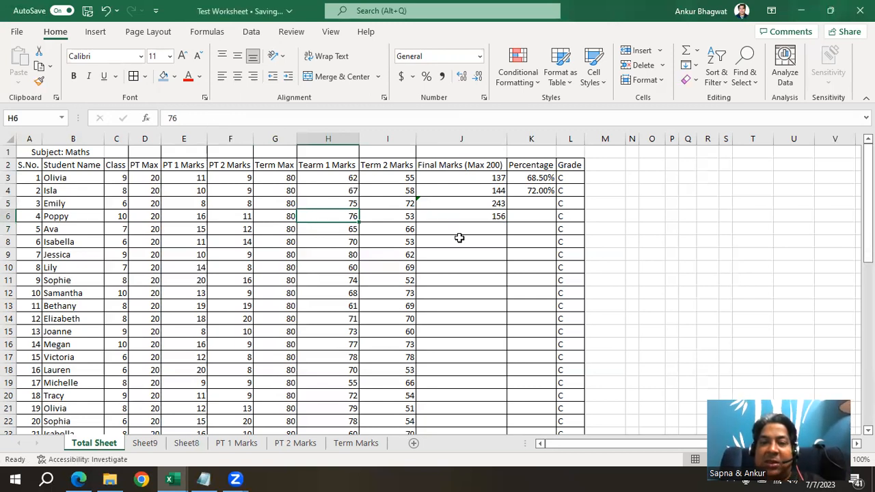
left_click(450, 213)
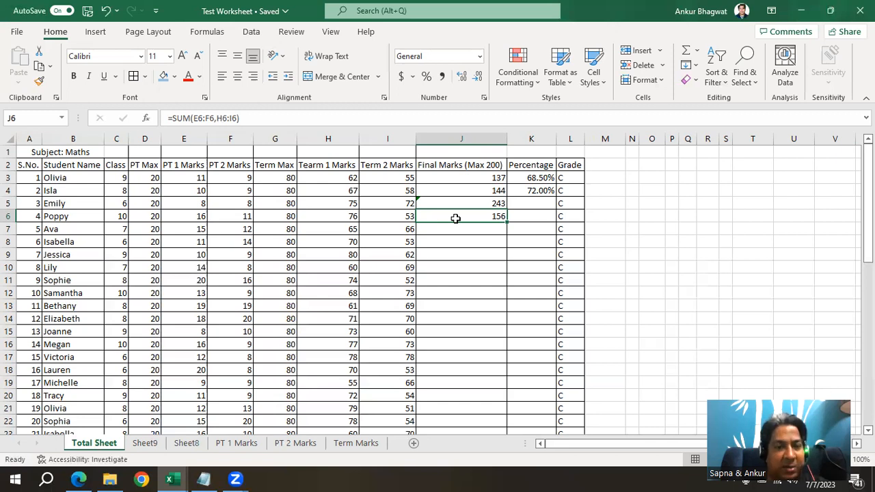
left_click(452, 227)
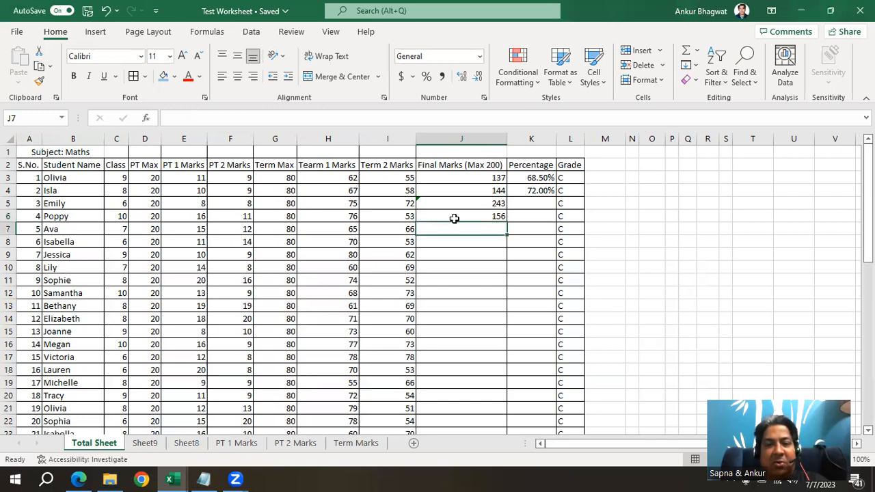
left_click(455, 218)
key("ctrl+c")
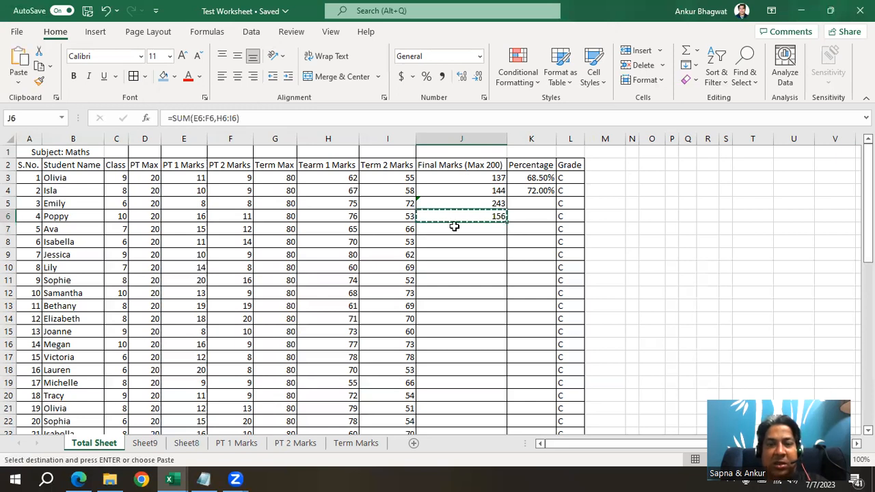
left_click(455, 229)
key("ctrl+v")
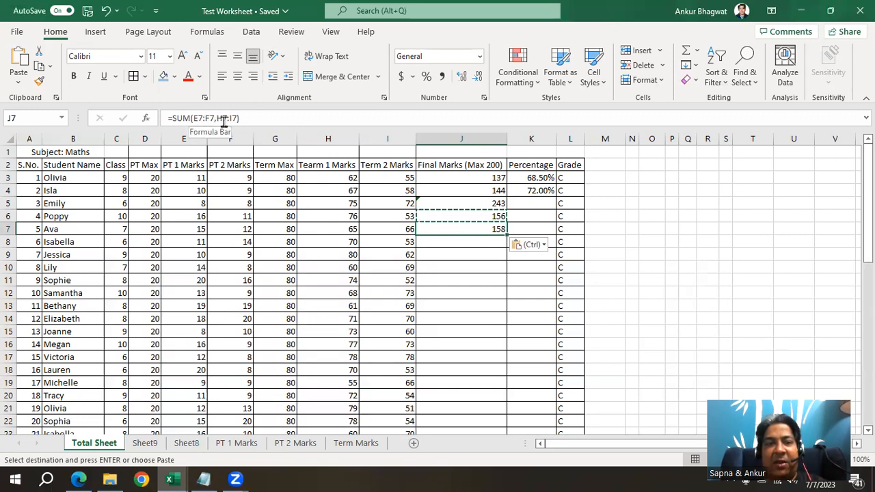
- Enter the direct reference =J7 in J8
left_click(490, 242)
left_click(490, 229)
left_click(489, 244)
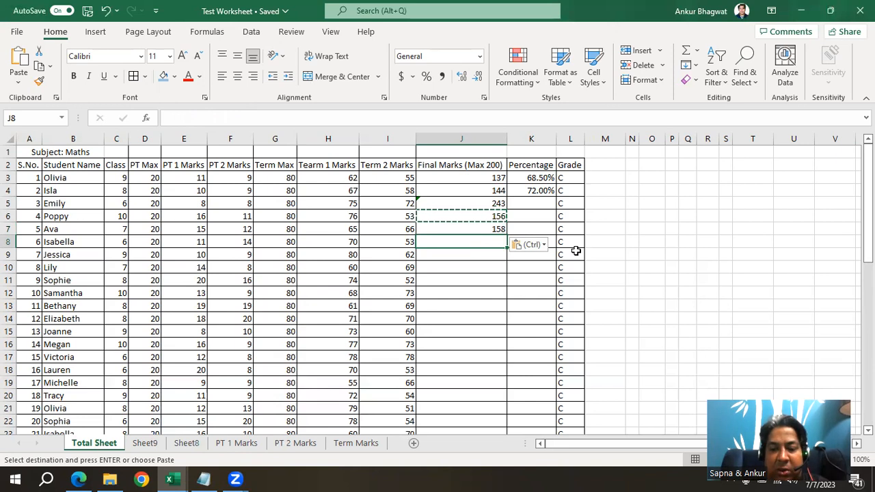
type("=")
key("Up")
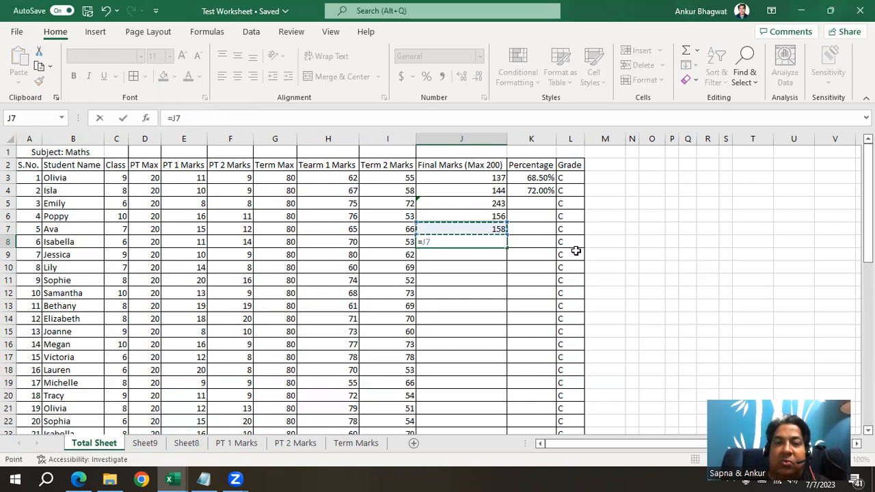
key("Return")
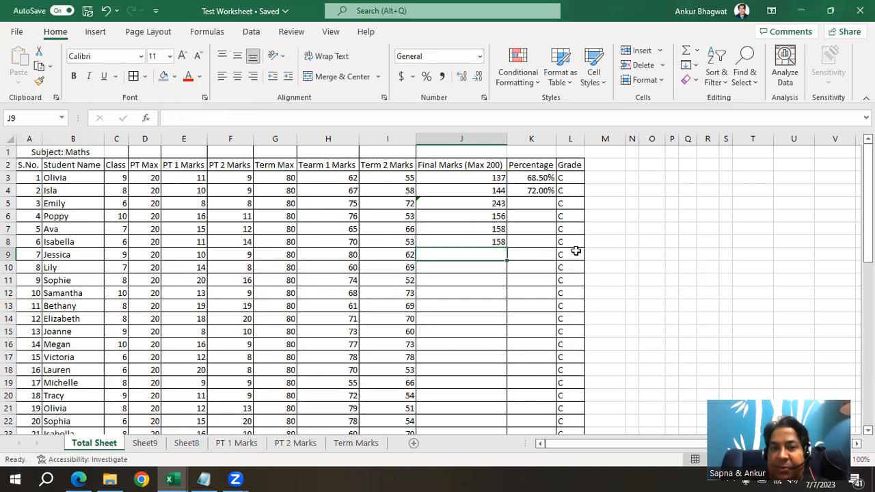
- Compare the formulas in J7 and J8 to distinguish the copied SUM formula from the plain cell reference
key("Up")
key("Up")
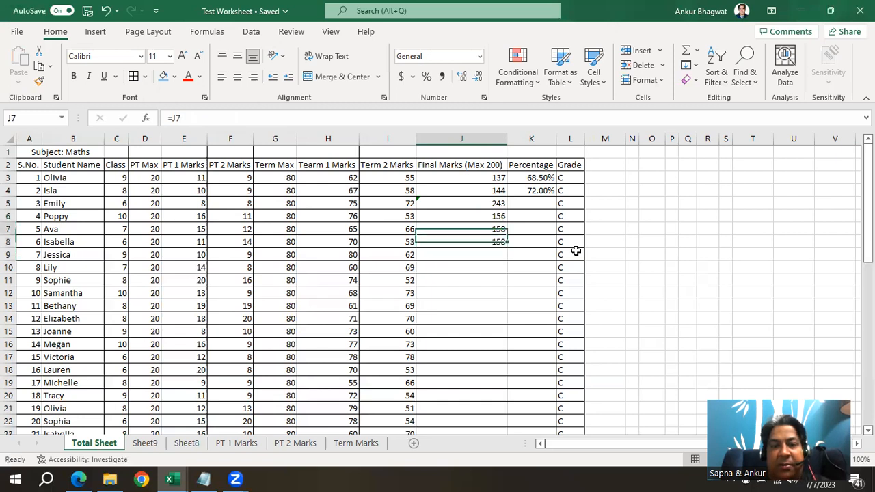
key("Down")
key("Down")
key("Up")
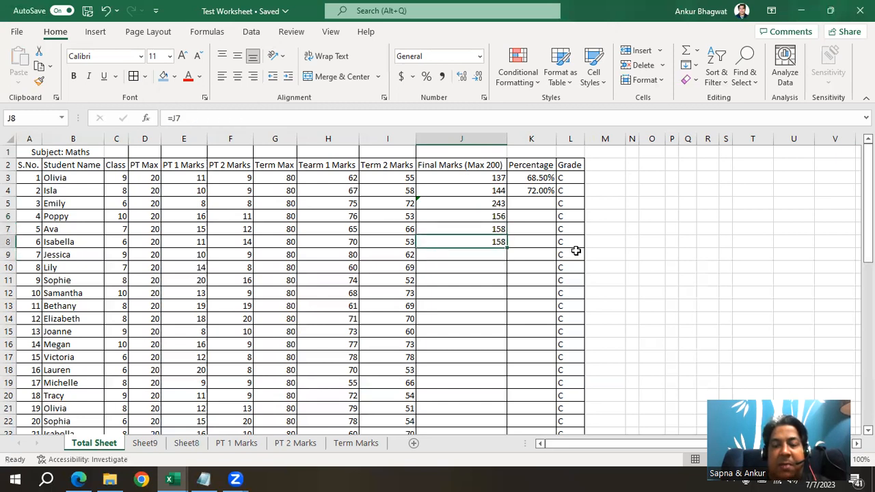
key("Up")
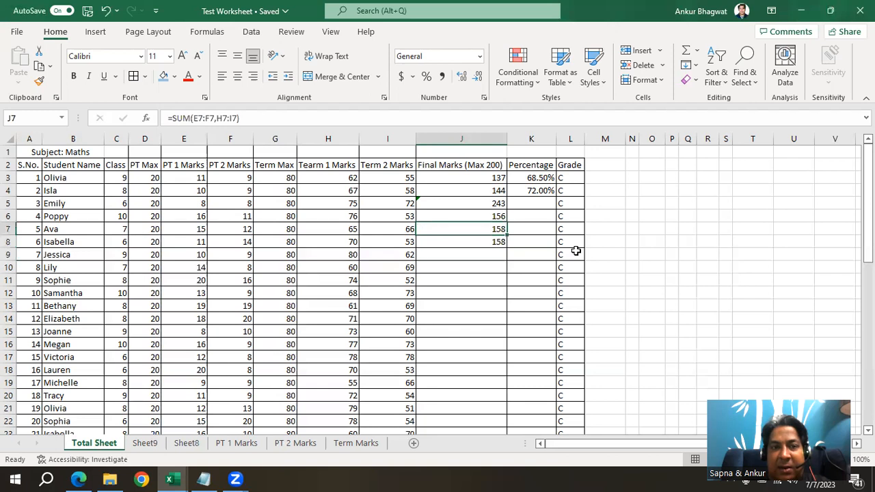
key("Down")
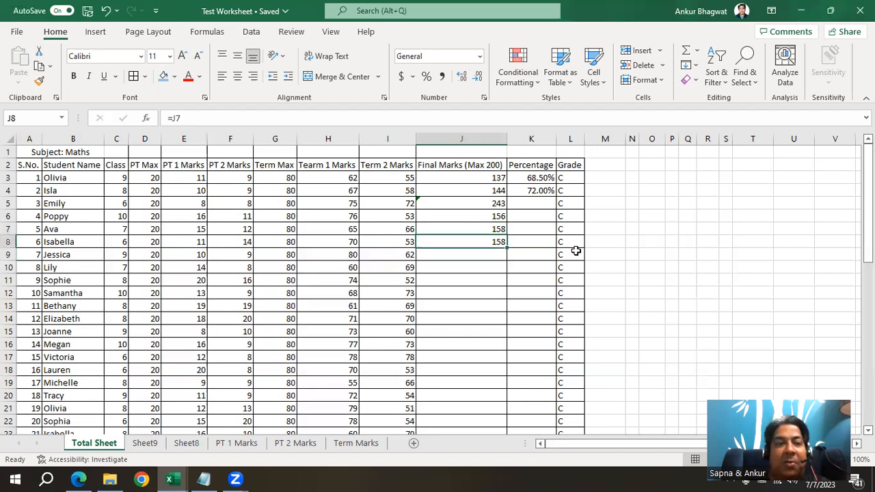
key("Down")
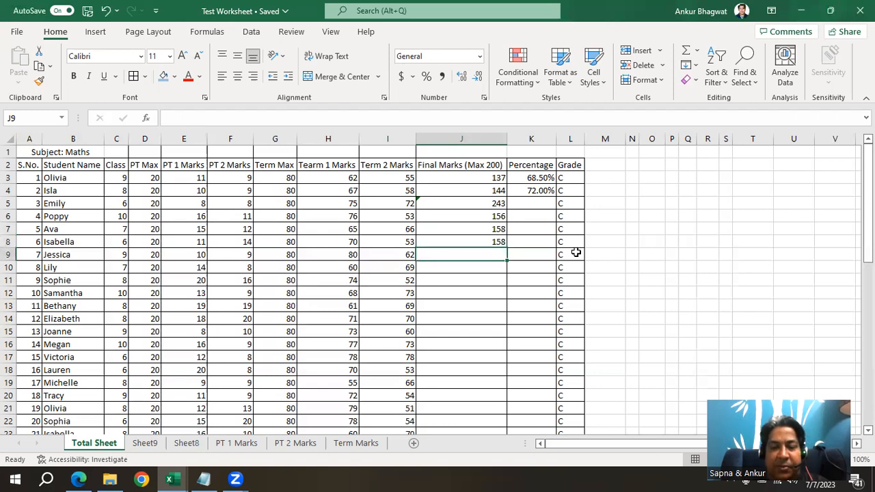
- Copy the cell reference from J8 into J9
key("ctrl+c")
key("Down")
key("ctrl+v")
key("Up")
key("Up")
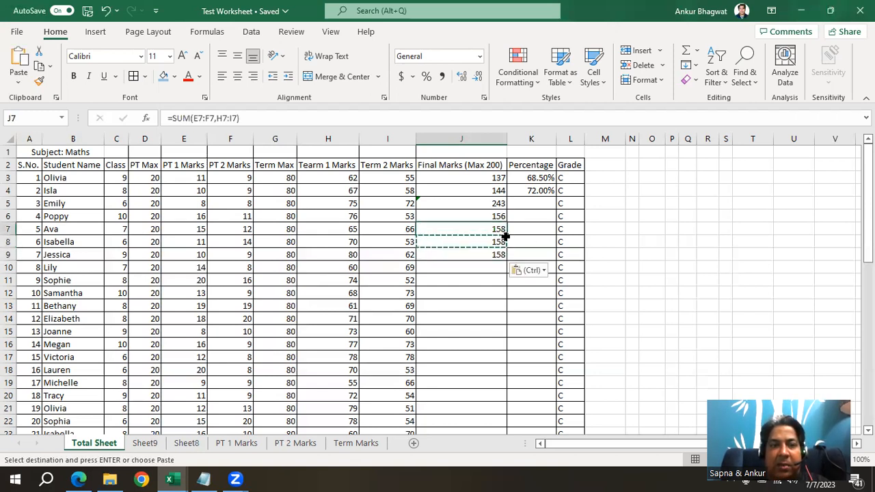
- Copy the cell formatting of J4 onto the Final Marks cells from J6 downward
key("Up")
key("Up")
key("Up")
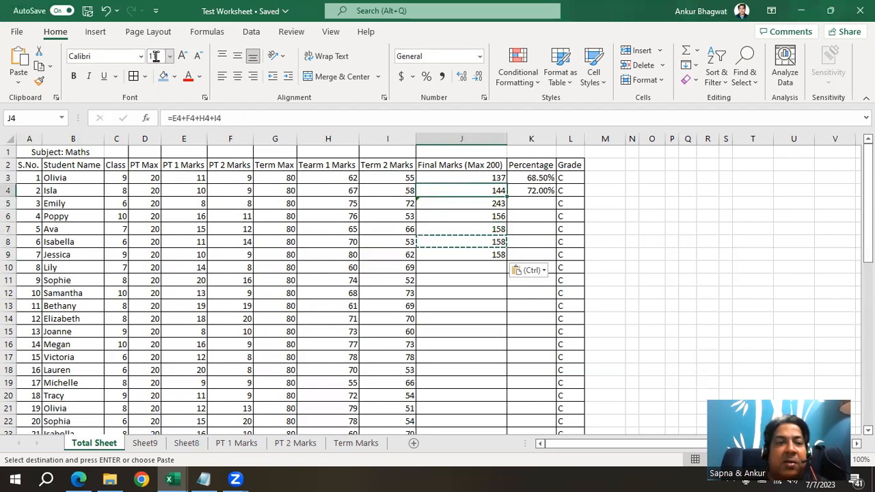
left_click(38, 81)
mouse_move(479, 216)
left_mouse_down()
mouse_move(492, 358)
mouse_move(480, 444)
mouse_move(458, 367)
mouse_move(464, 449)
mouse_move(456, 409)
mouse_move(455, 430)
left_mouse_up()
scroll(468, 342, "up", 3)
left_click(473, 292)
- Clear the Final Marks formulas from J7 to J9
left_click(471, 253)
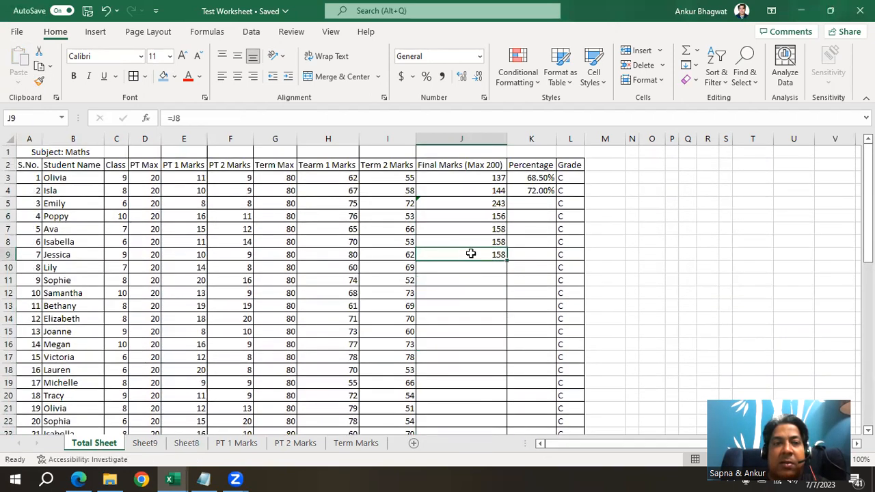
key("shift+Up")
key("shift+Up")
key("Delete")
- Fill the SUM formula from J6 down through J7, J8 and J9, and review the formulas in J6 and J9
key("Up")
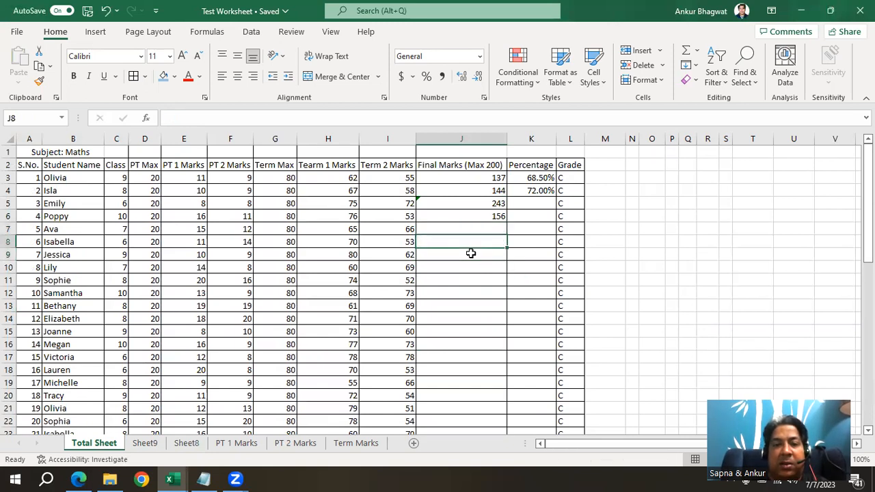
key("Up")
key("ctrl+d")
key("Down")
key("ctrl+d")
key("Down")
key("ctrl+d")
key("Down")
key("Up")
key("Up")
key("Up")
key("Up")
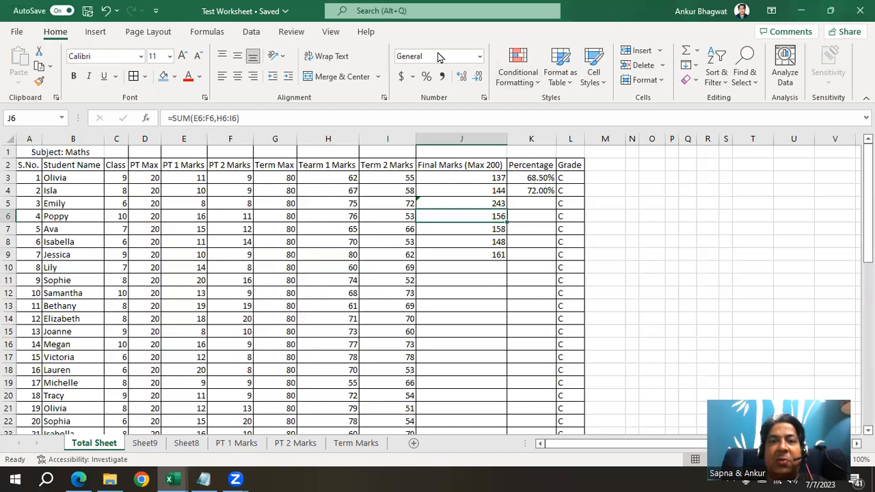
left_click(488, 252)
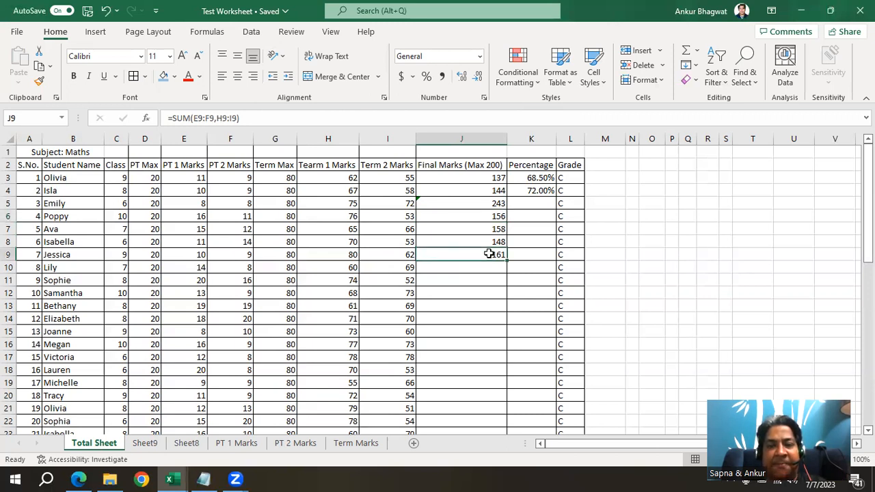
- Fill the SUM formula from J9 down one cell at a time through J10, J11 and J12
left_click(477, 266)
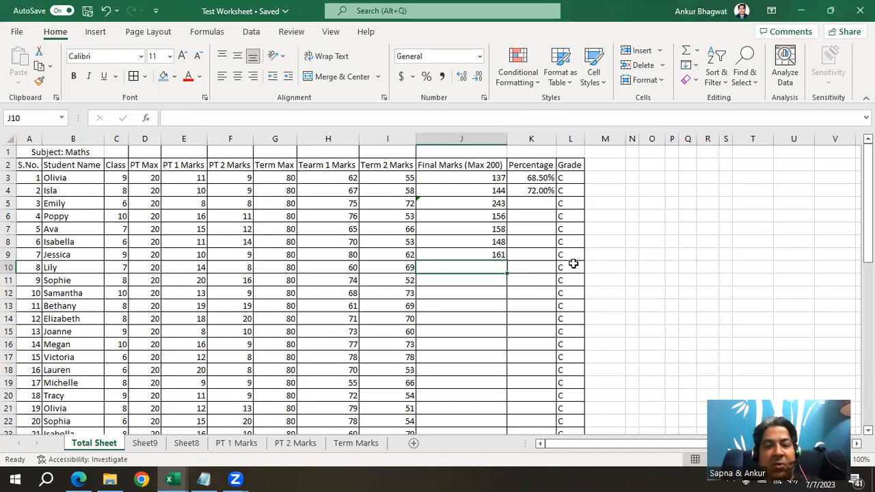
key("ctrl+d")
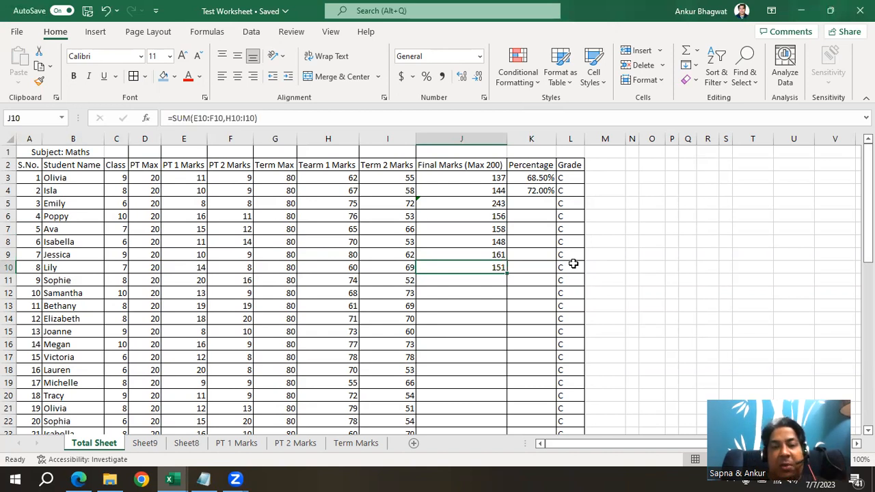
key("Down")
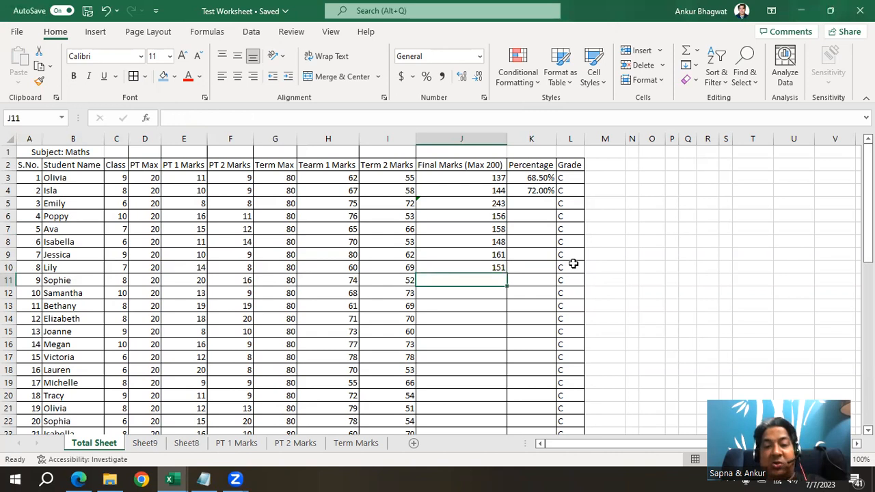
key("ctrl+d")
key("Down")
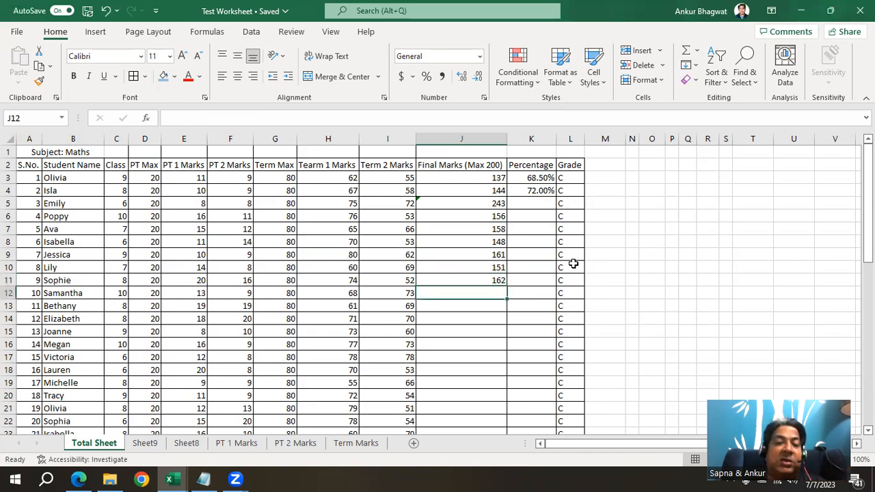
key("ctrl+d")
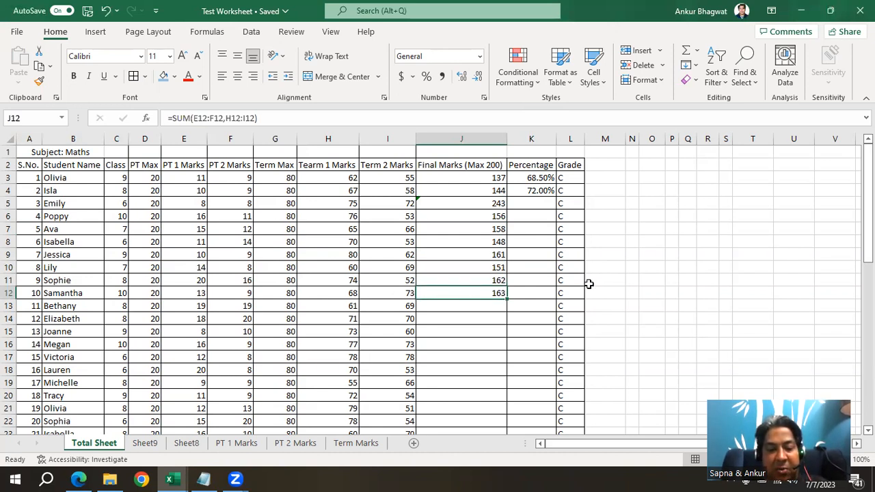
- Copy the SUM formula from J12 down the Final Marks column to the end of the student list
key("ctrl+c")
key("shift+Down")
key("shift+Down")
key("shift+Down")
key("shift+Down")
key("shift+Down")
key("shift+Down")
key("shift+Down")
key("shift+Down")
key("shift+Down")
key("shift+Down")
key("shift+Down")
key("shift+Down")
key("shift+Down")
key("shift+Down")
key("shift+Down")
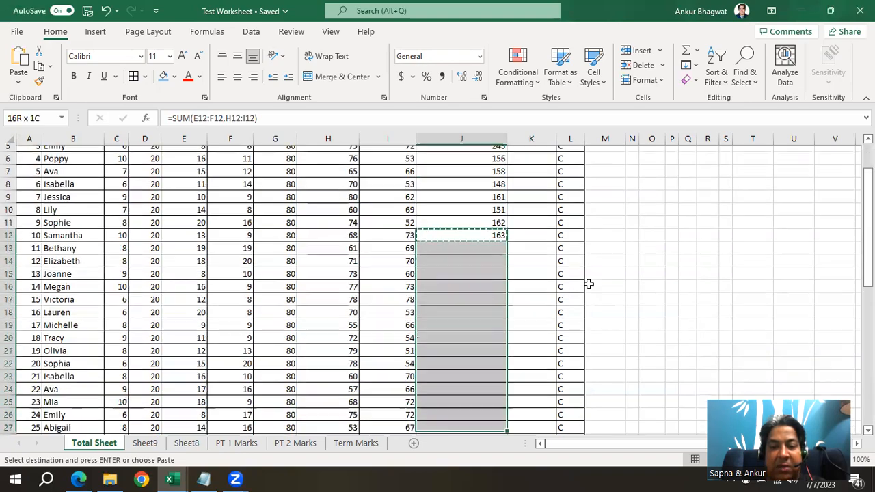
key("shift+Down")
key("shift+Down")
key("shift+Down")
key("shift+Down")
key("shift+Down")
key("shift+Down")
key("shift+Down")
key("shift+Down")
key("shift+Down")
key("shift+Down")
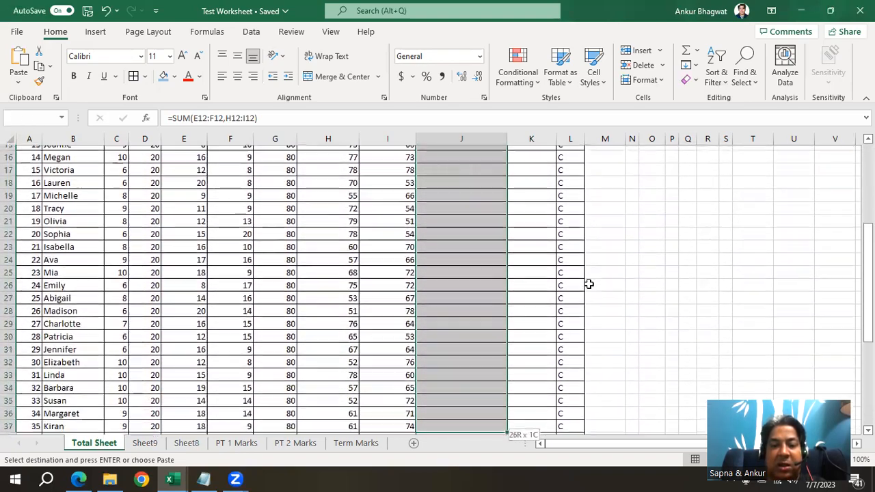
key("shift+Down")
key("shift+Down")
key("shift+Down")
key("shift+Down")
key("shift+Down")
key("shift+Down")
key("shift+Down")
key("shift+Down")
key("shift+Down")
key("shift+Down")
key("shift+Down")
key("shift+Down")
key("shift+Down")
key("shift+Down")
key("shift+Down")
key("shift+Down")
key("shift+Down")
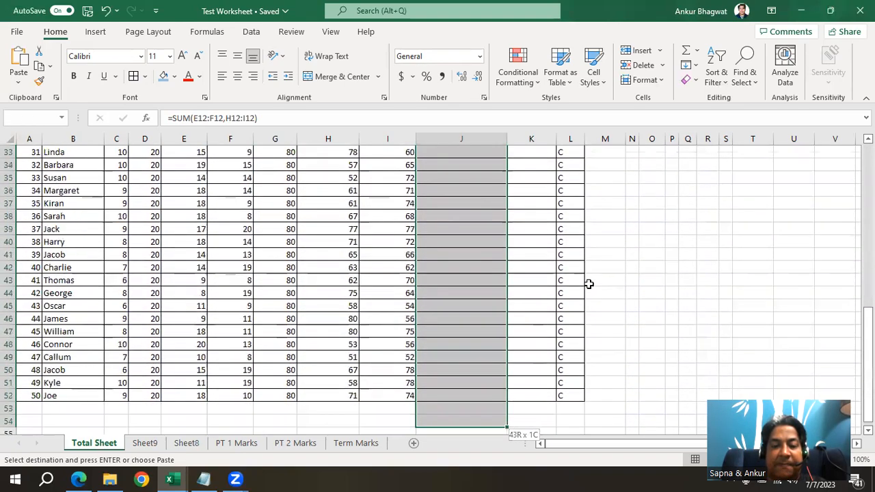
key("shift+Up")
key("shift+Up")
key("shift+Up")
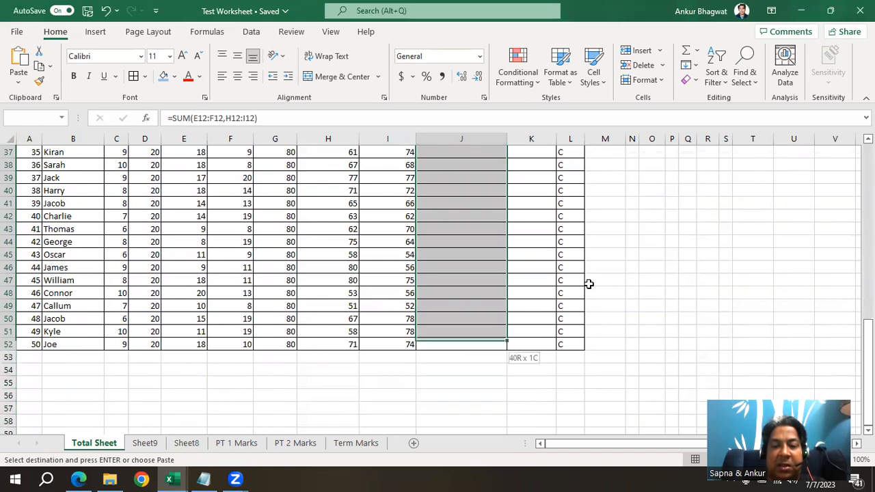
key("Return")
key("Up")
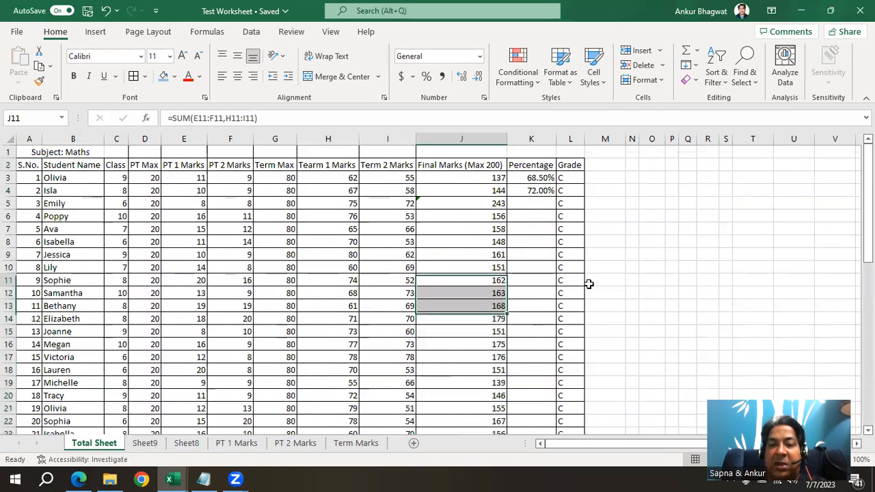
key("Down")
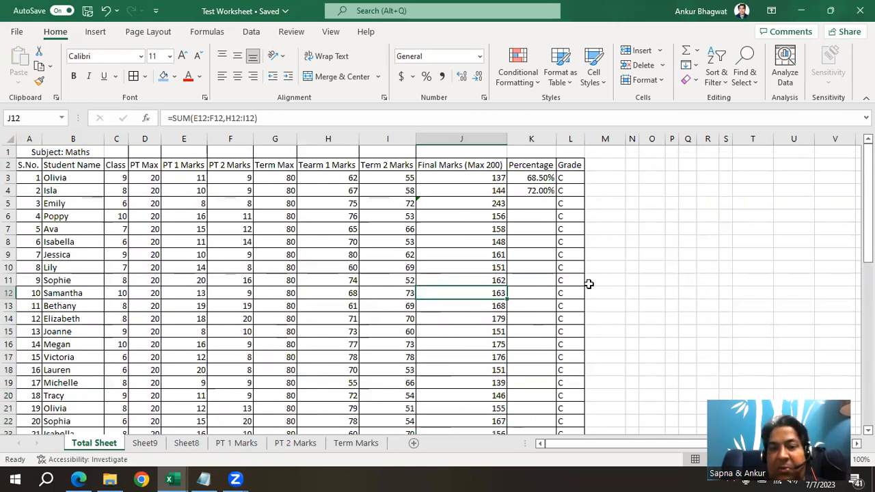
- Check the percentage formula in K4 and examine the term marks on the Term Marks sheet
left_click(548, 200)
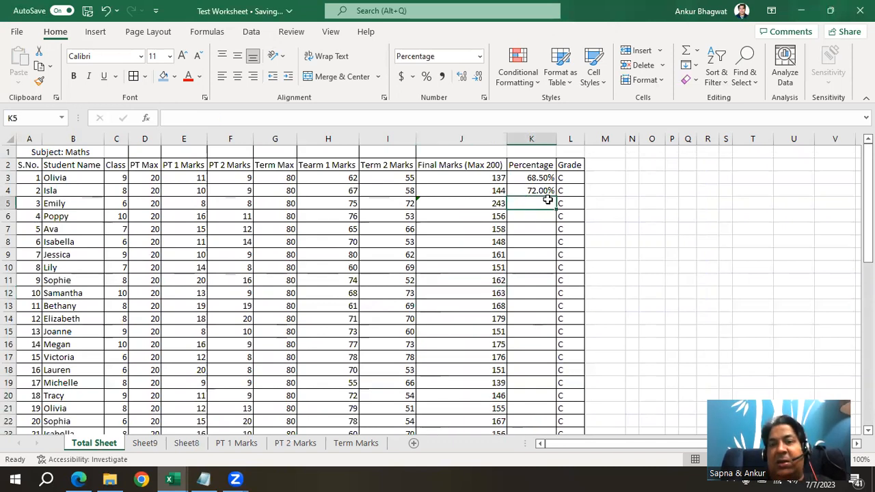
left_click(530, 190)
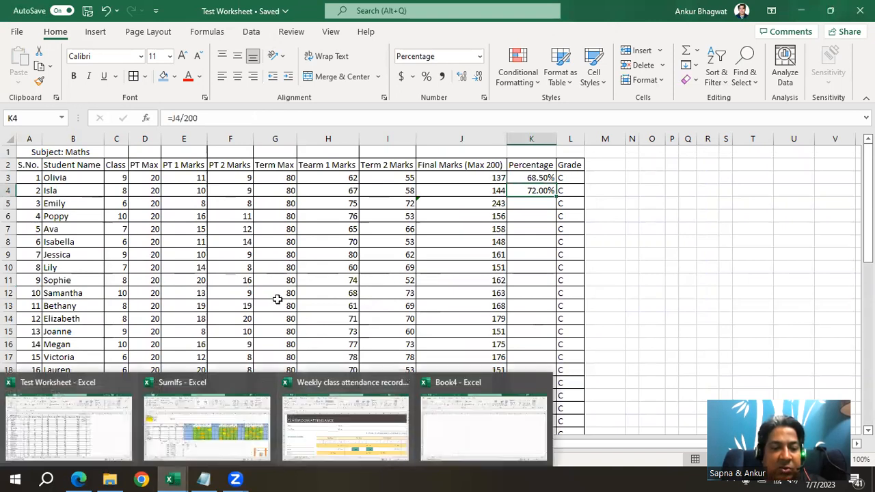
left_click(339, 446)
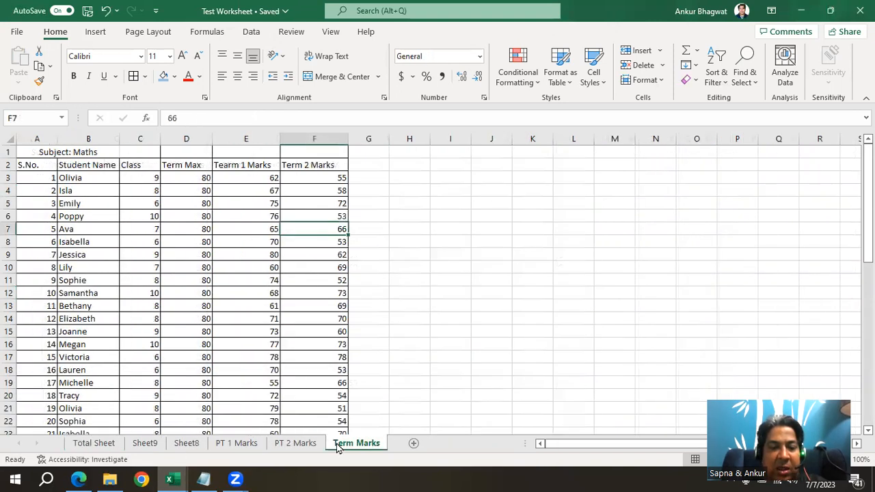
left_click(481, 203)
left_click(335, 177)
left_click(321, 213)
left_click(246, 178)
left_click(335, 176)
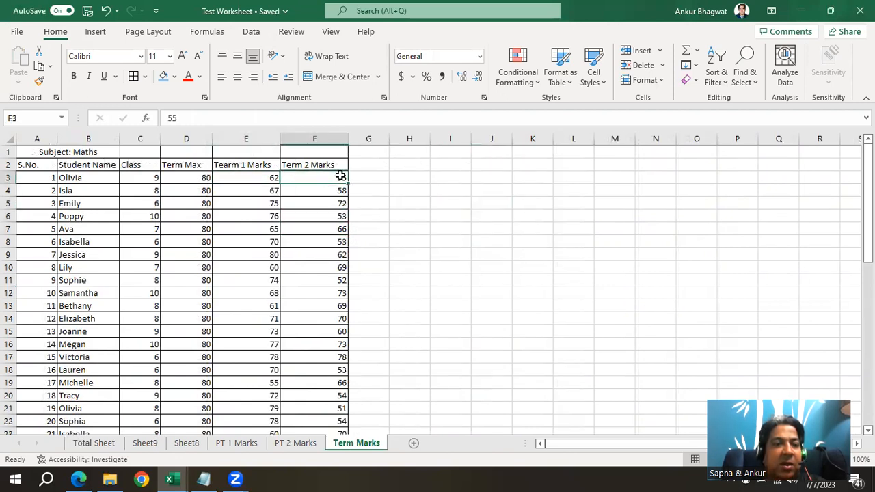
left_click(470, 203)
left_click(423, 164)
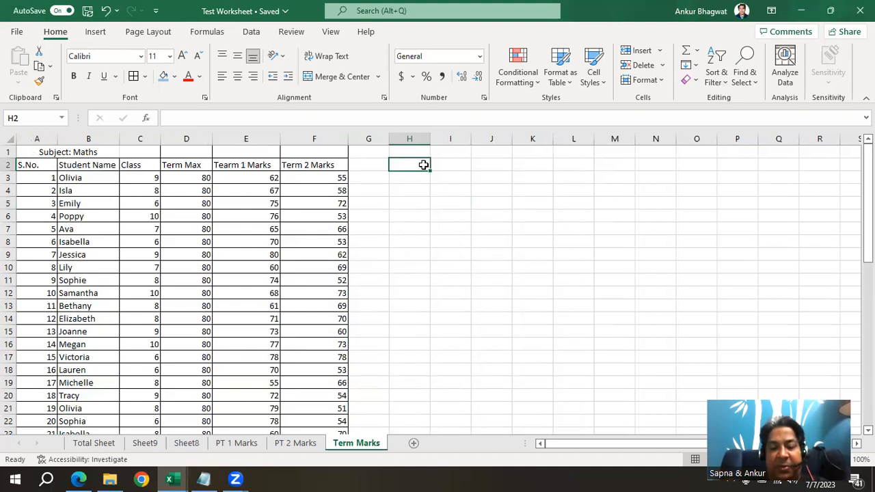
type("Sumif")
key("Return")
left_click(424, 164)
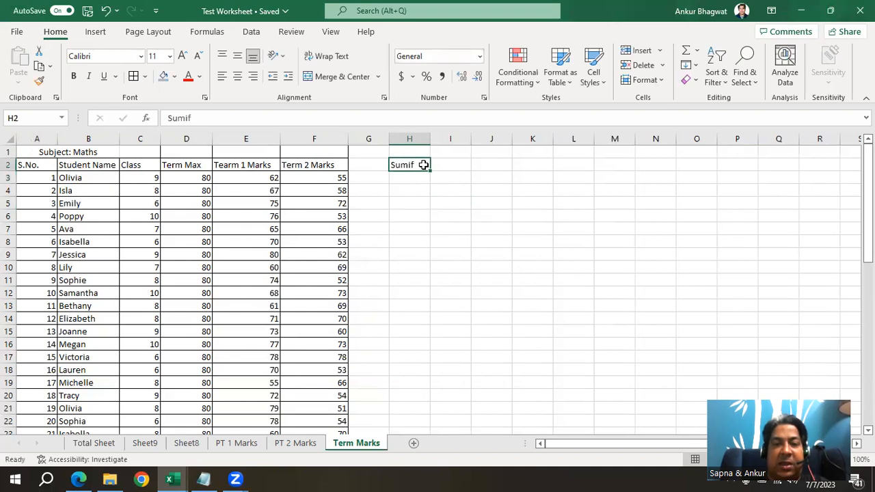
type("=Sumif")
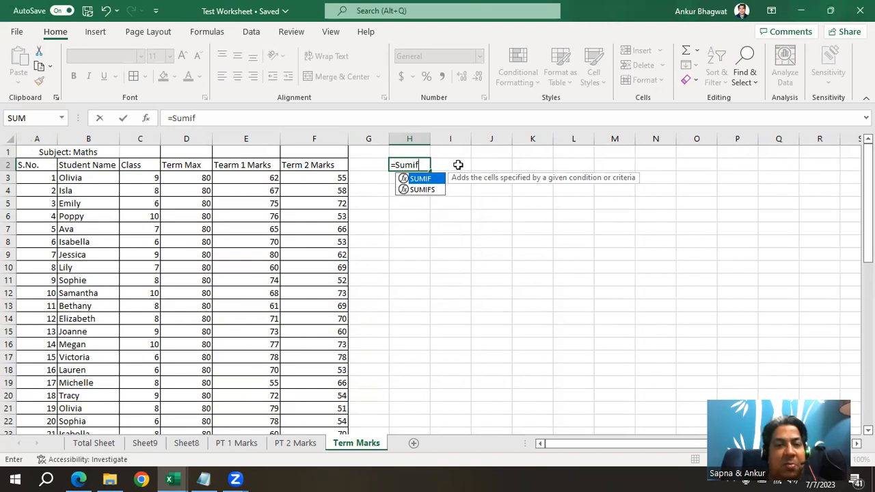
left_click(410, 228)
left_click(409, 162)
key("Delete")
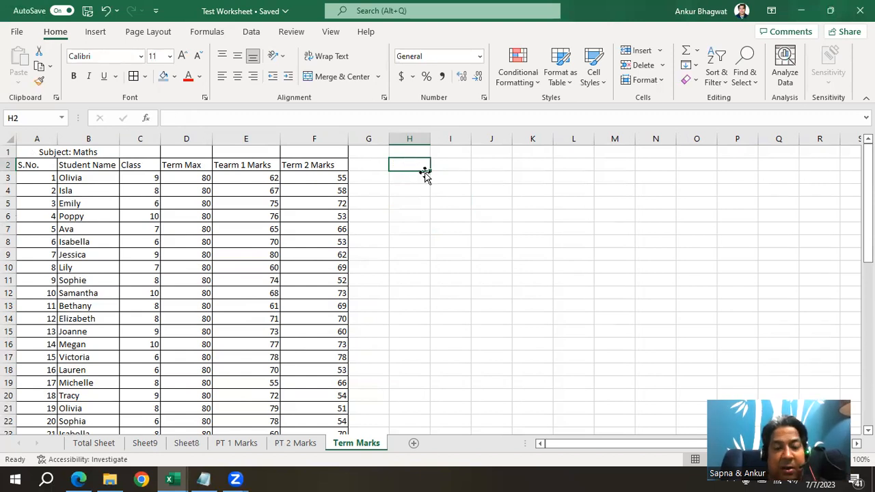
- Enter the heading Sumif in H2 and the heading Sumifs in K2 of the Term Marks sheet
type("Sum")
key("Return")
key("Up")
key("Up")
key("Right")
key("Right")
key("Right")
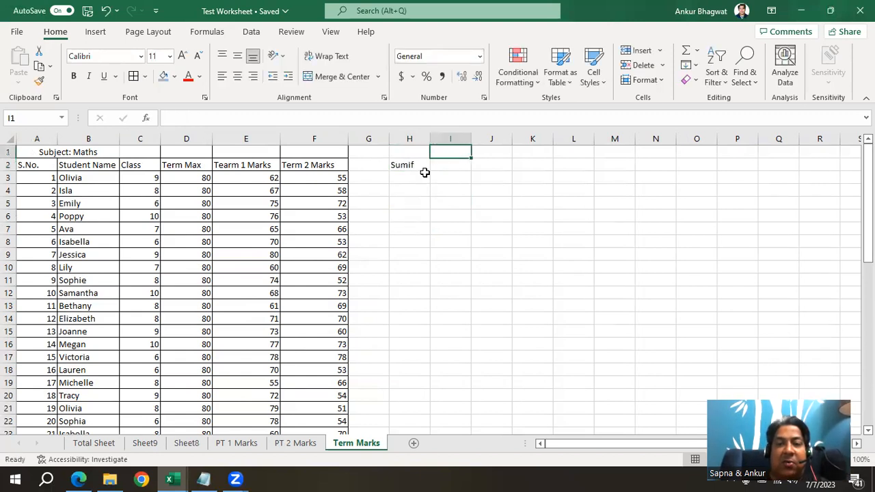
key("Down")
type("Sumi")
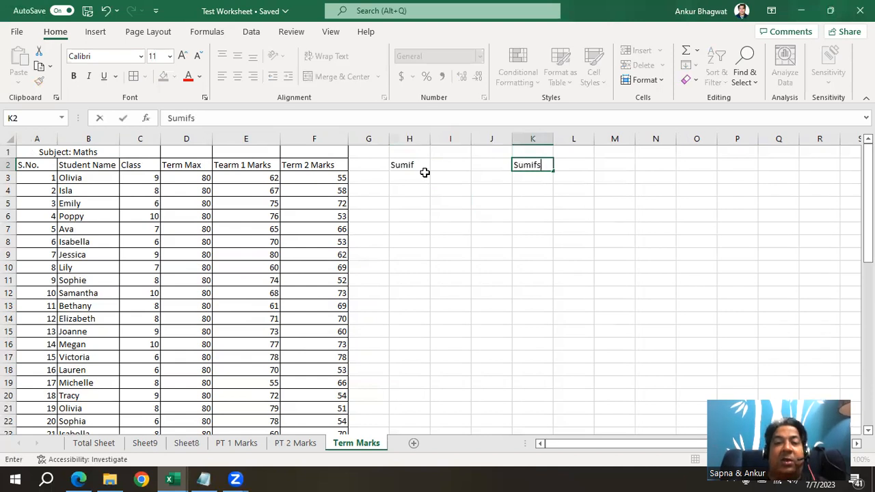
type("fs")
key("Return")
key("Left")
key("Left")
key("Left")
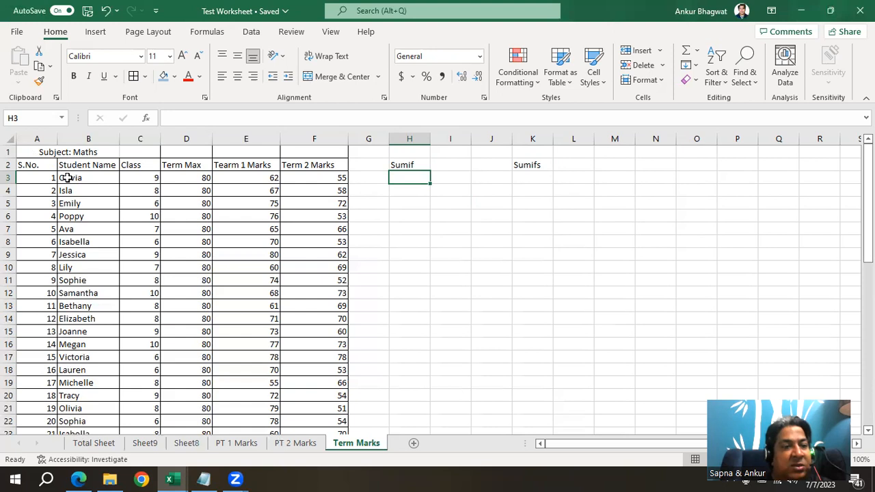
- Examine the student name, class, term maximum and term marks columns on the Term Marks sheet
left_click_drag(77, 178, 82, 332)
left_click_drag(149, 180, 150, 307)
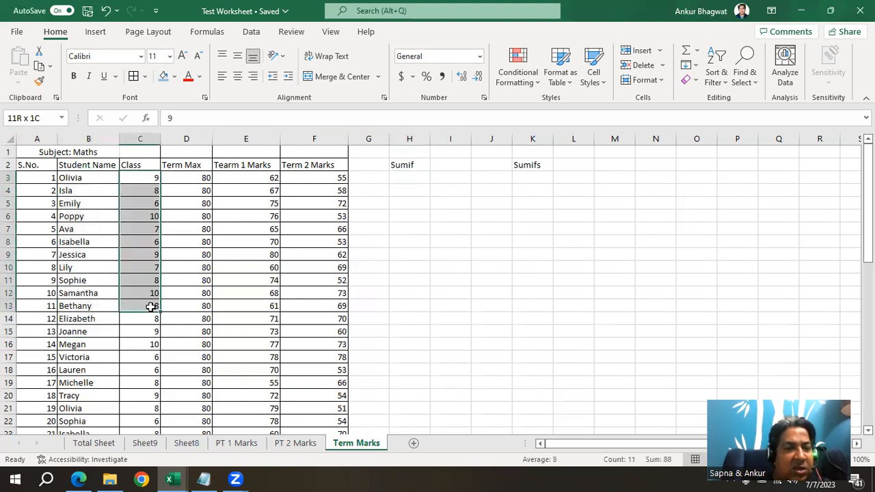
left_click_drag(186, 178, 194, 256)
left_click_drag(250, 178, 250, 255)
left_click_drag(344, 177, 314, 255)
left_click(445, 264)
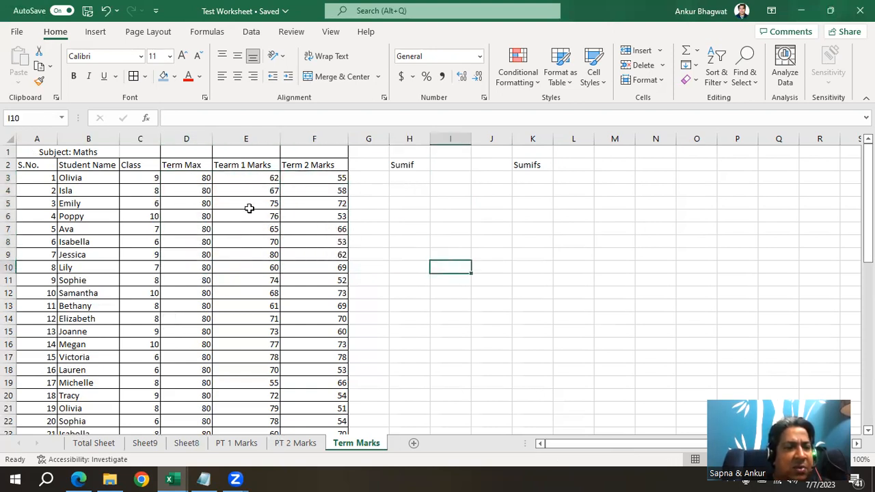
left_click_drag(127, 165, 128, 385)
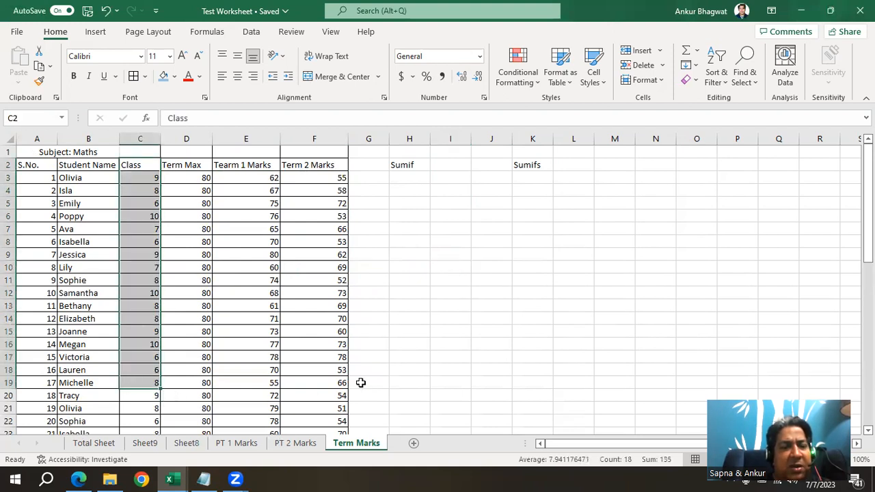
left_click(368, 383)
scroll(427, 334, "down", 2)
scroll(427, 334, "up", 2)
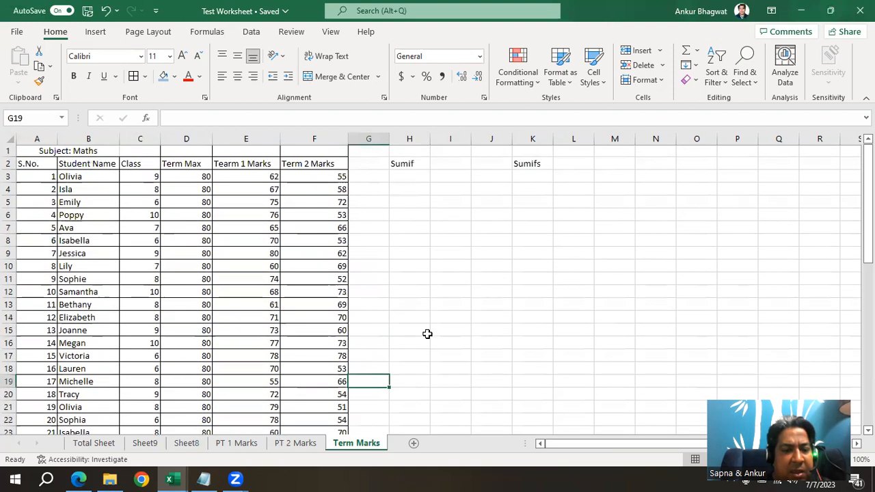
- Look through the PT 2 Marks, Term Marks, PT 1 Marks, Sheet8 and Sheet9 sheets for suitable example data
left_click(295, 445)
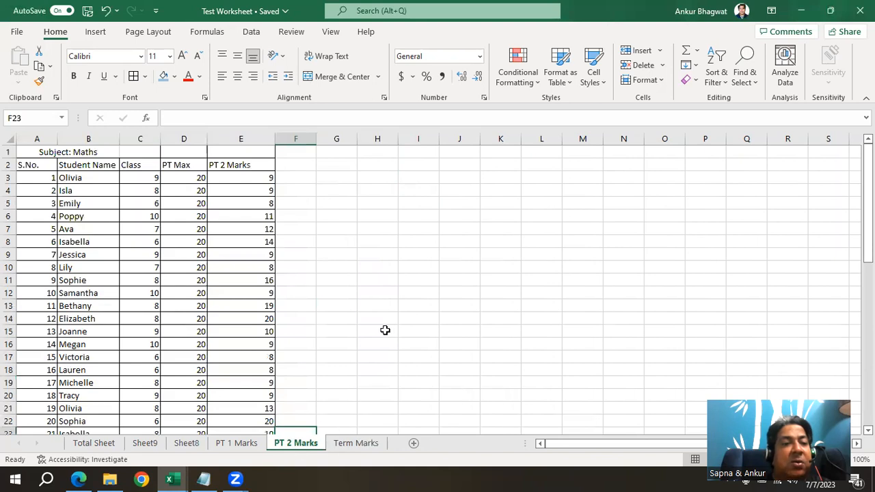
left_click(354, 444)
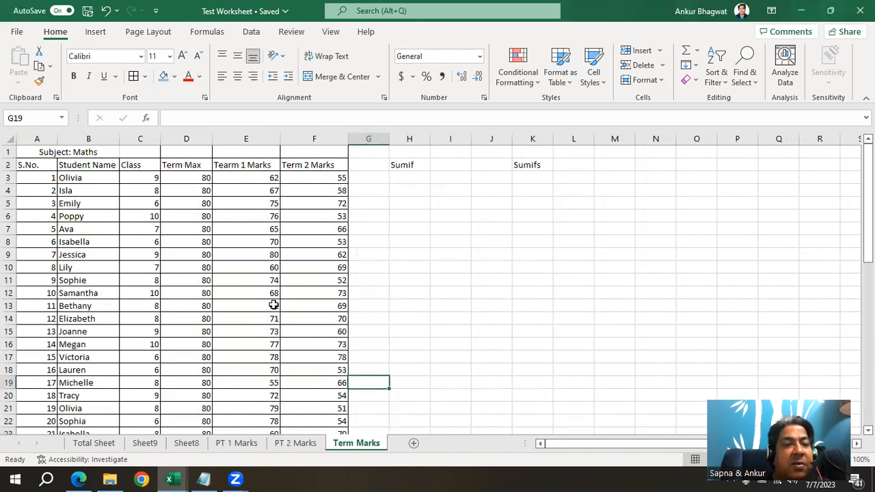
left_click(229, 443)
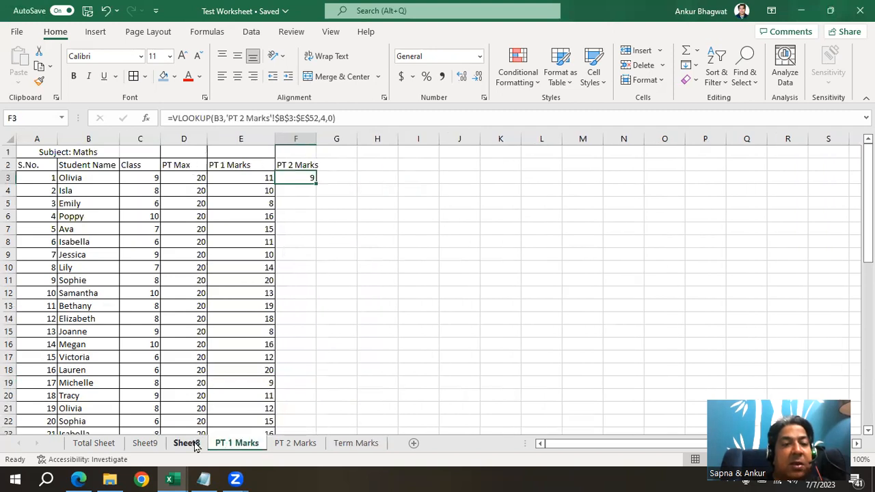
left_click(194, 443)
left_click(275, 353)
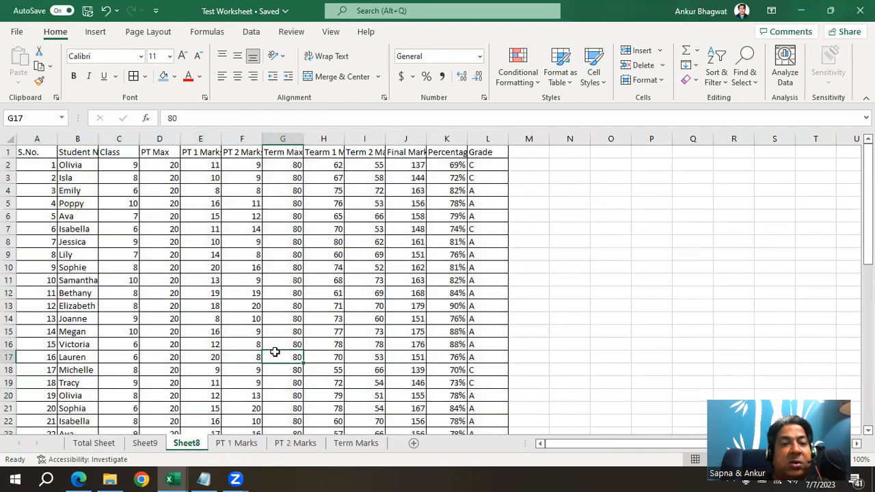
left_click(144, 443)
- Switch to the SumIfs workbook and open its Sheet2
mouse_move(168, 480)
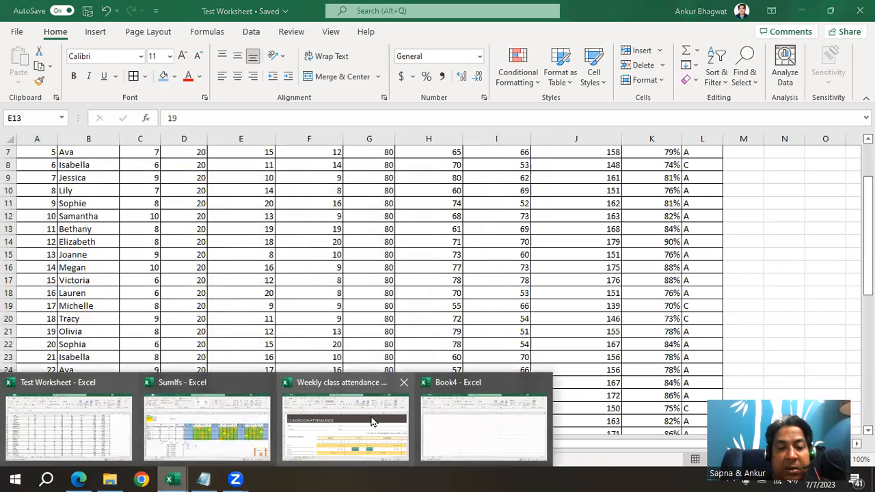
left_click(233, 434)
left_click(127, 443)
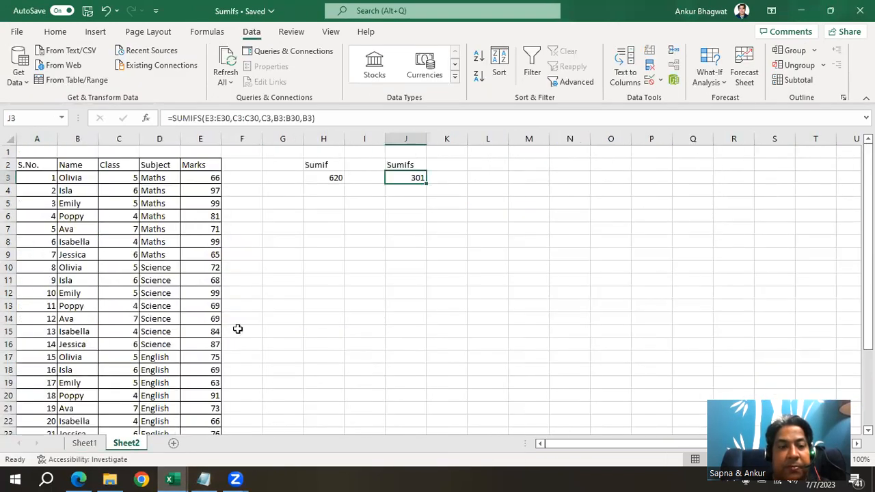
left_click(273, 308)
- Clear the existing formulas in row 3 below the Sumif and Sumifs headings
left_click_drag(331, 179, 442, 180)
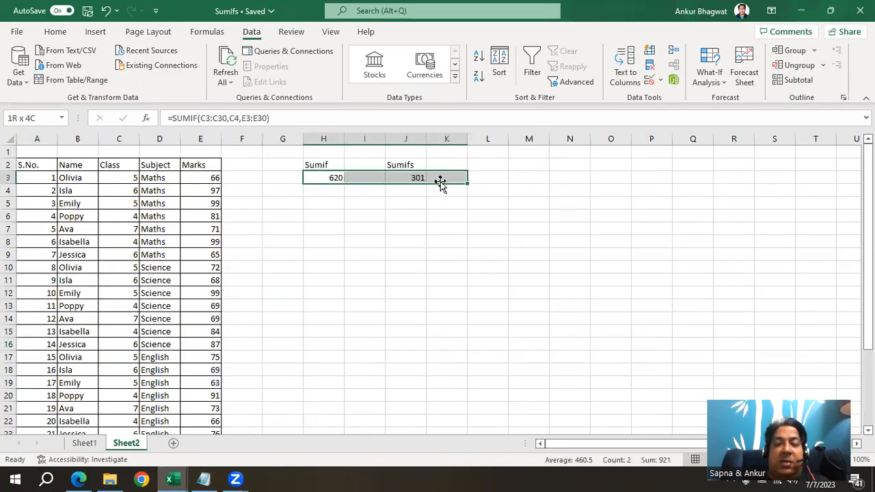
key("Delete")
left_click(336, 177)
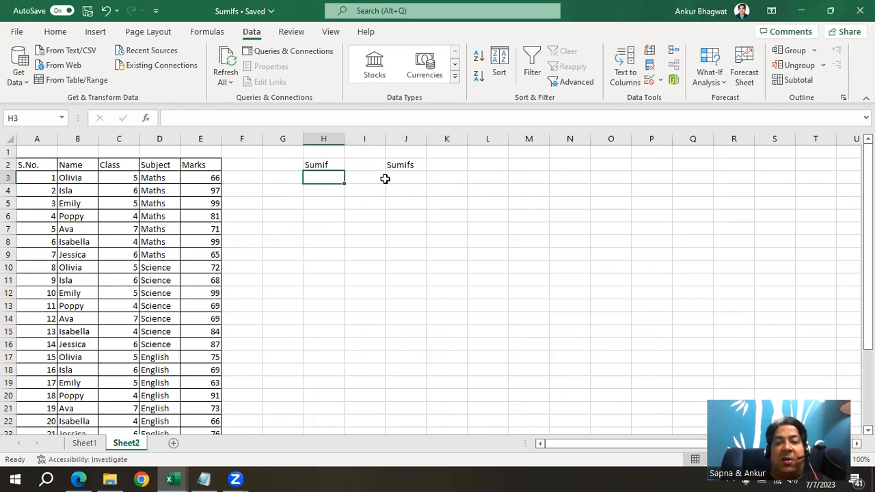
left_click(437, 178)
left_click(401, 177)
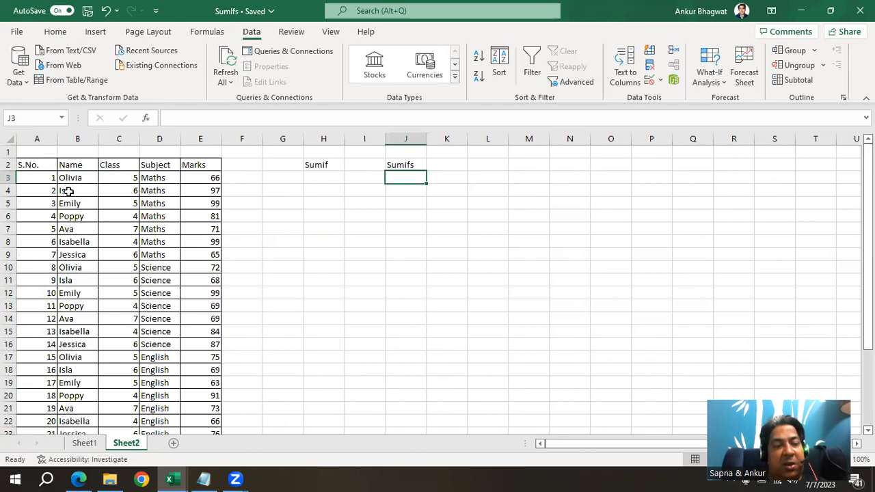
- Examine the class, Maths subject and marks entries in the student table on Sheet2
left_click_drag(131, 179, 111, 252)
left_click(159, 179)
left_click_drag(159, 179, 162, 253)
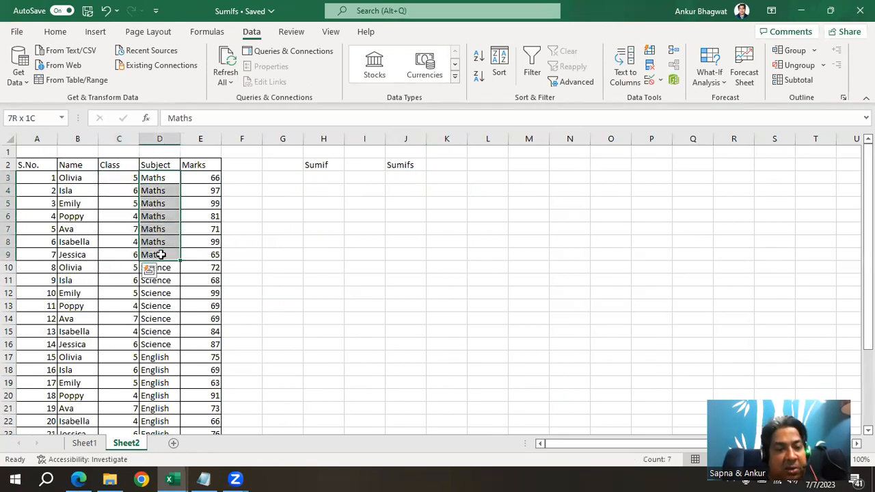
left_click_drag(211, 175, 208, 307)
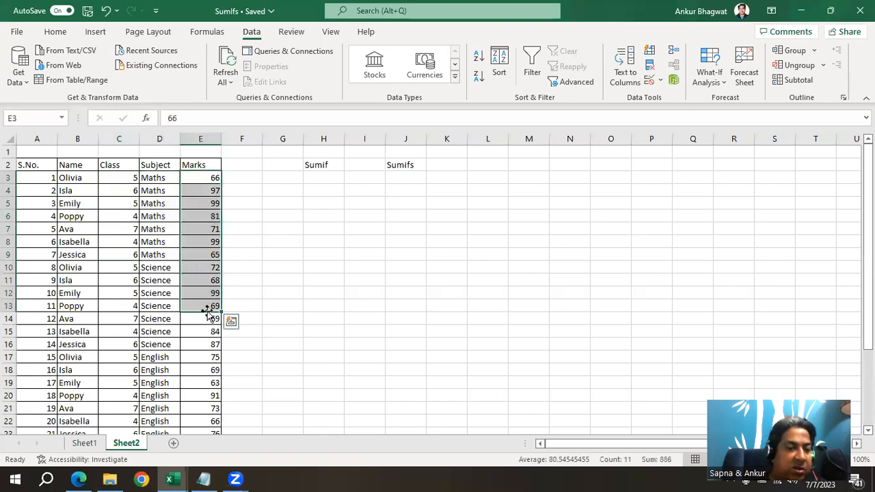
left_click(307, 175)
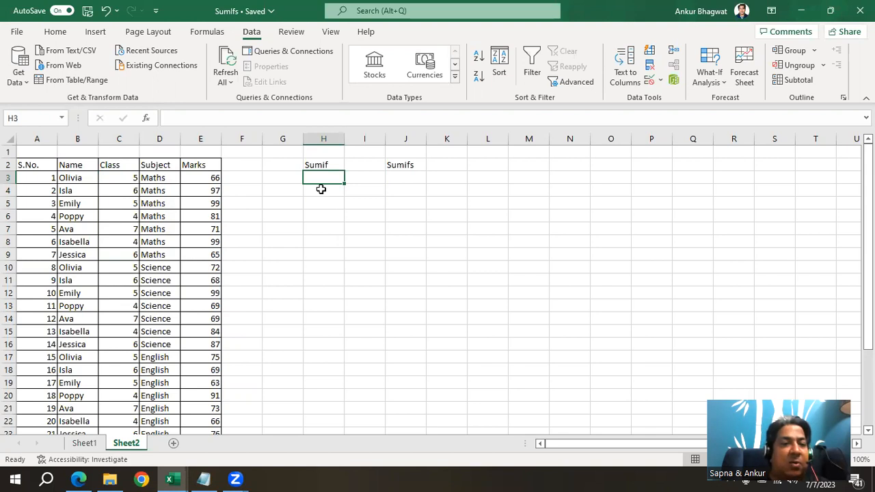
- Turn on filters for the student table's header row and filter the Class column to show only class 5
left_click(120, 166)
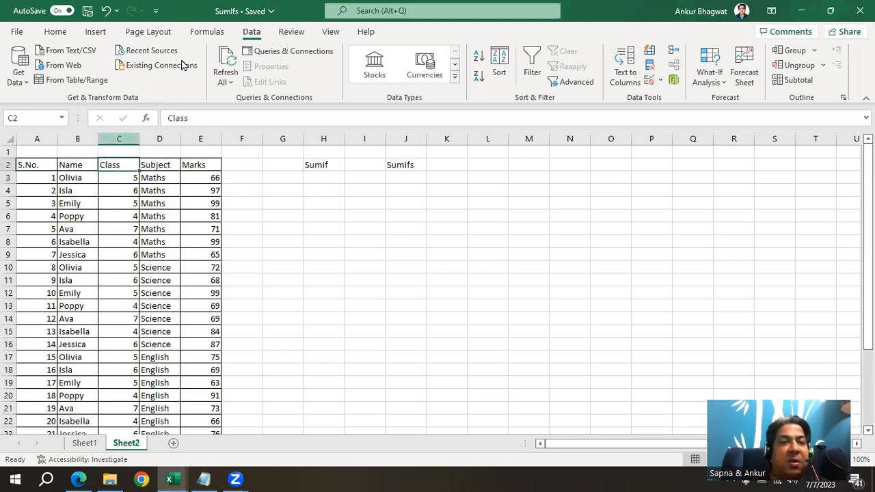
left_click(55, 32)
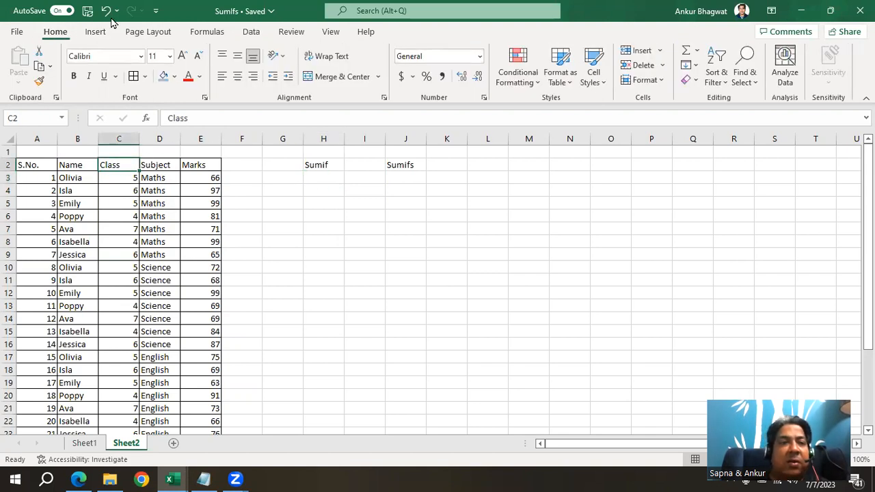
left_click(251, 32)
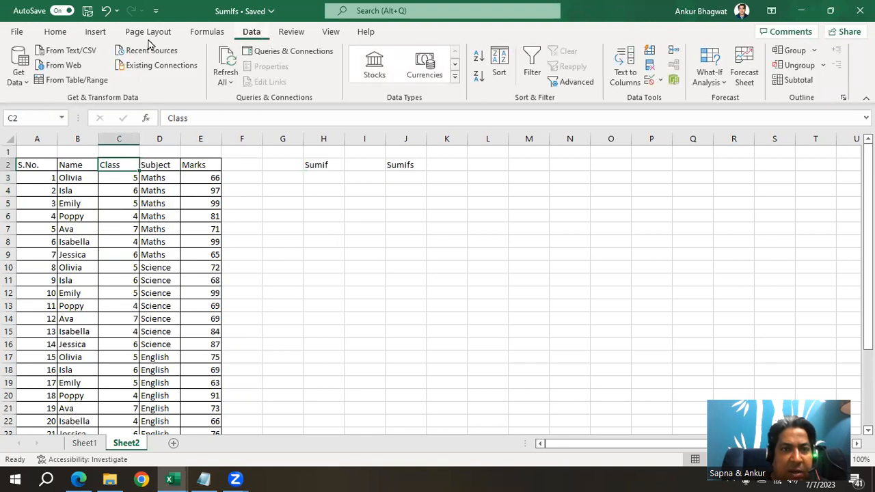
left_click(532, 71)
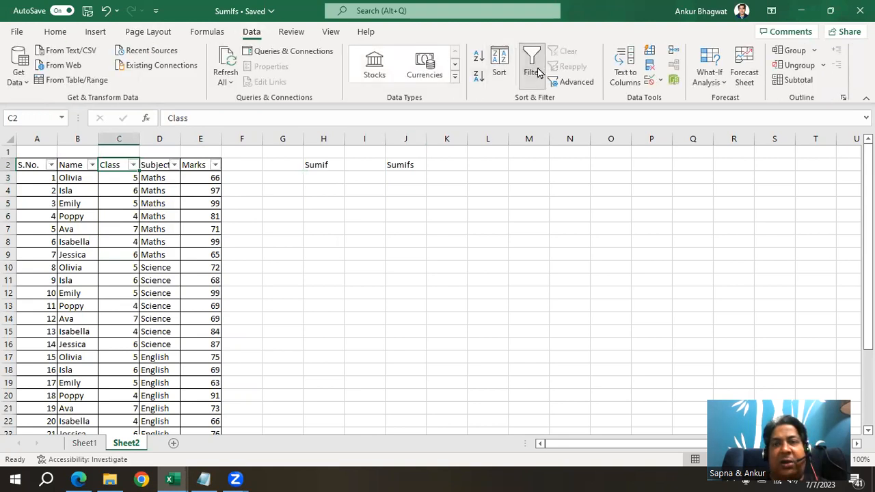
left_click(133, 165)
left_click(38, 316)
left_click(38, 316)
left_click(38, 317)
left_click(38, 338)
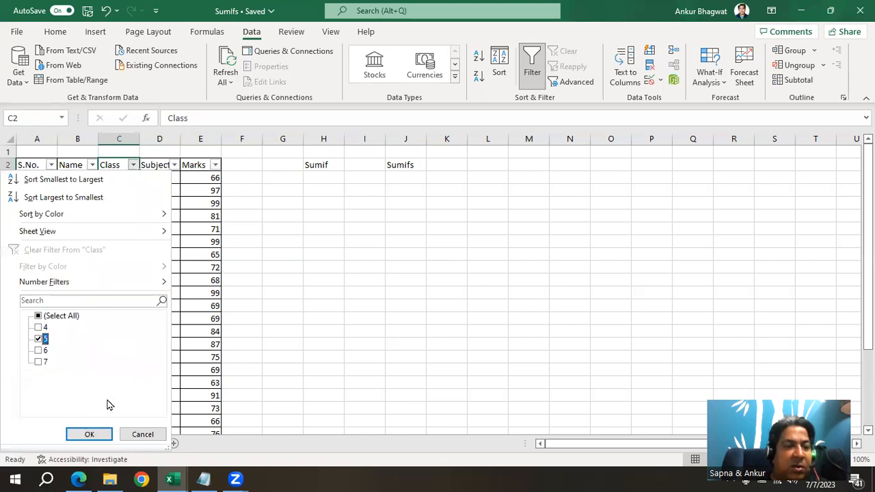
left_click(88, 434)
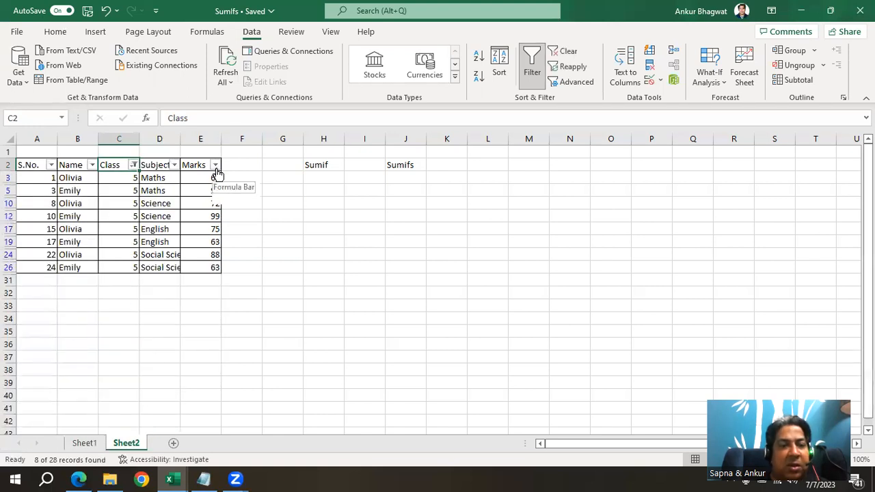
- Filter the Subject column to show only Science
left_click(182, 173)
left_click(174, 165)
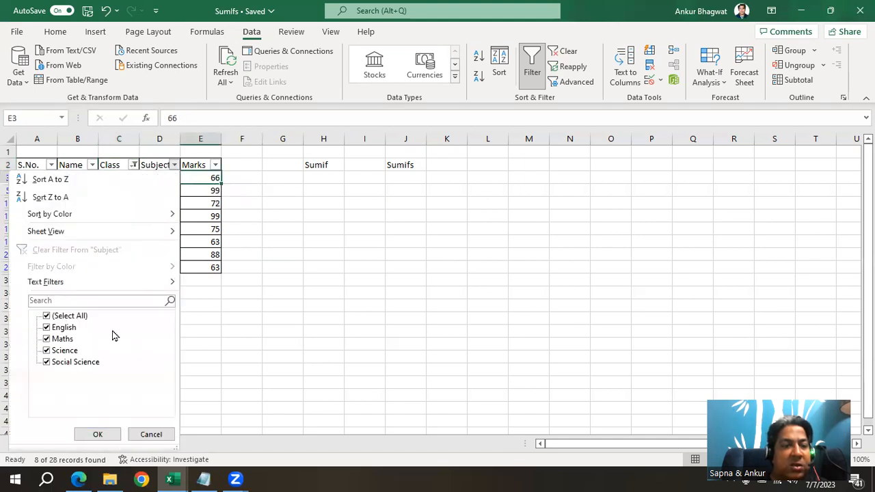
left_click(55, 317)
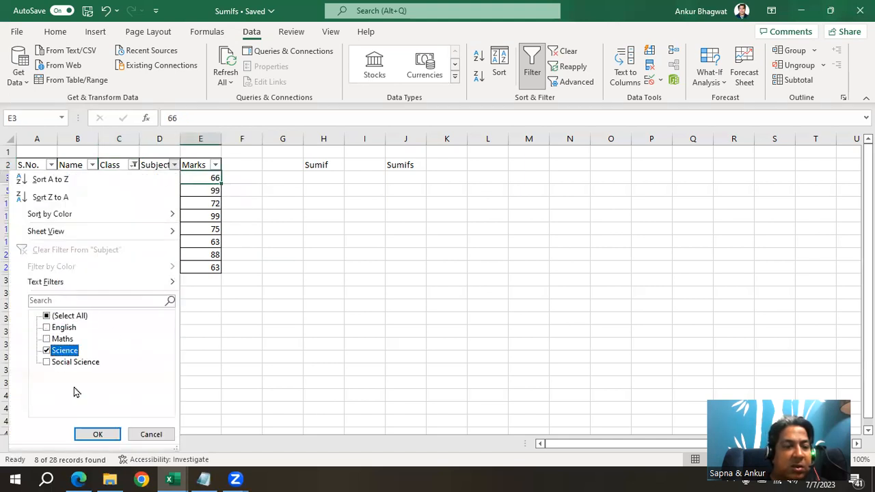
left_click(98, 434)
- Check the total of the filtered Science marks and remove the filters from the table
left_click_drag(209, 180, 213, 193)
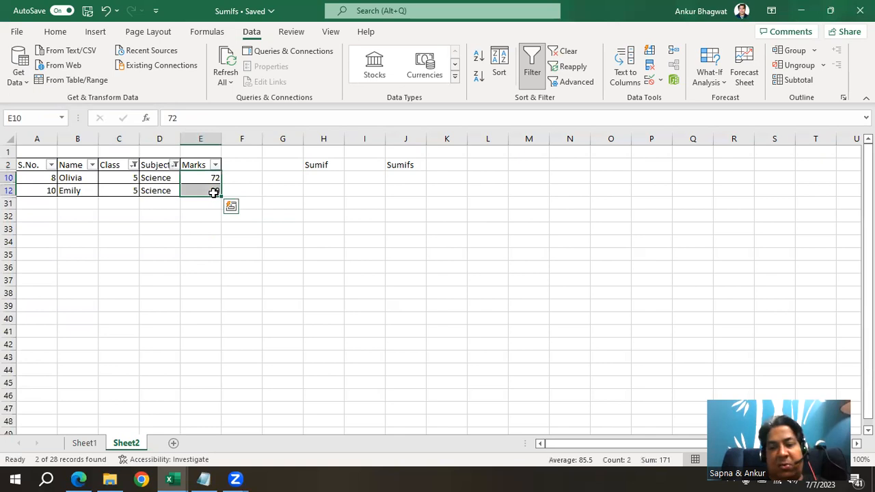
left_click(196, 165)
left_click(532, 73)
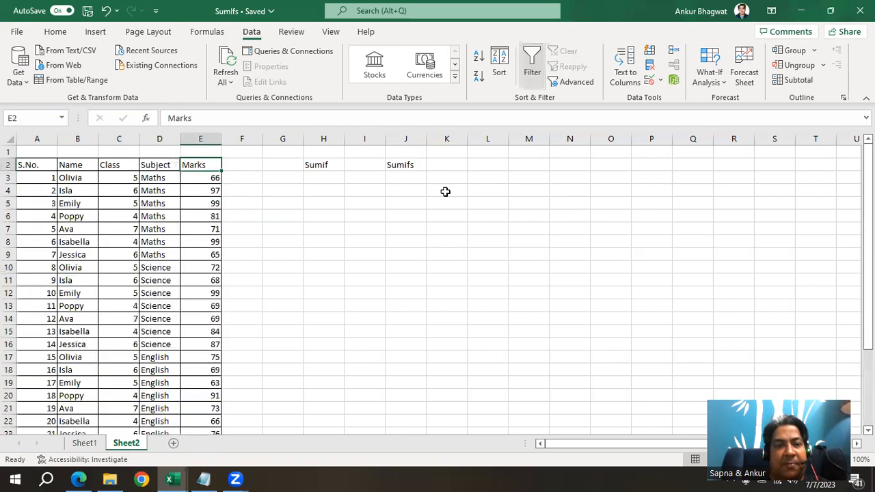
- Start a SUMIF formula in cell H3 with the Class cells C3:C30 as its range
left_click(314, 177)
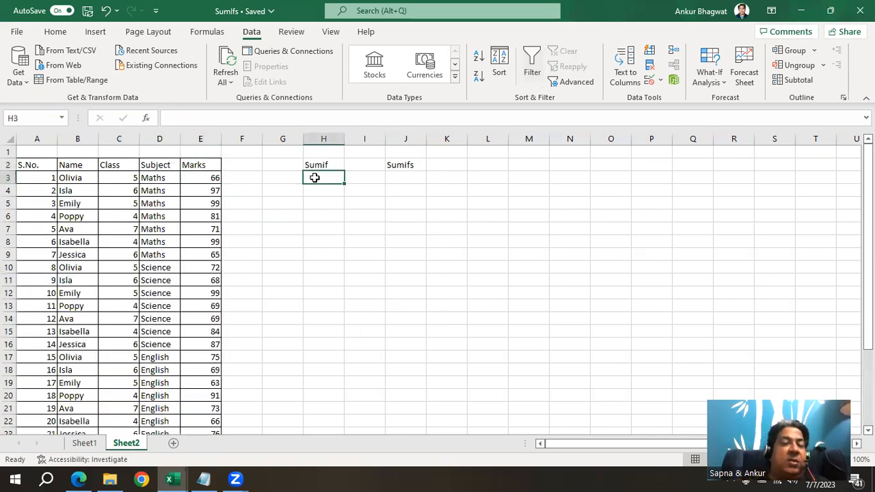
type("=")
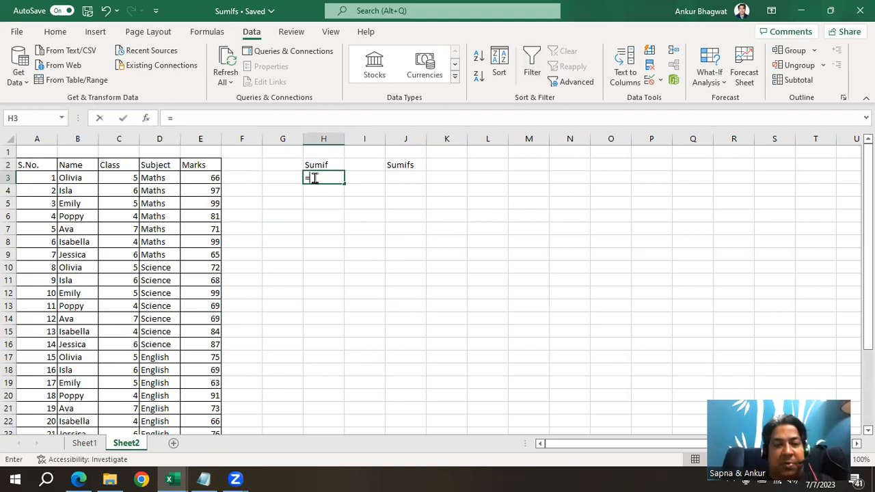
type("sumif")
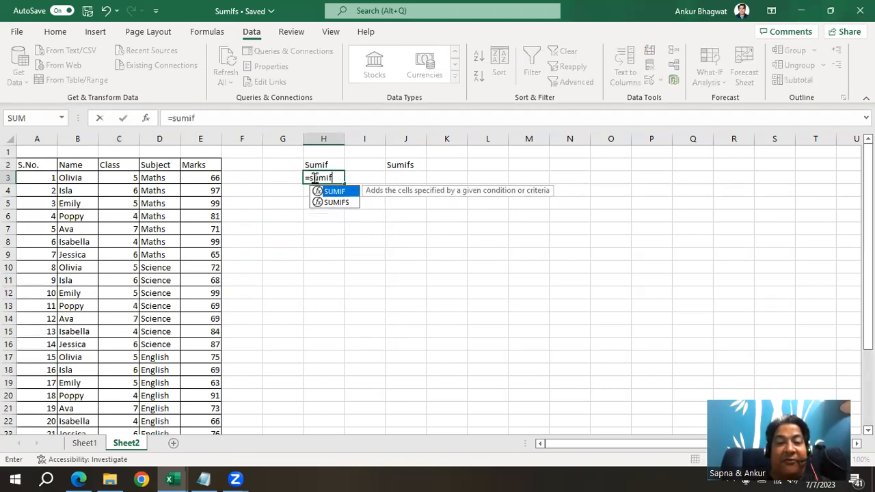
type("(")
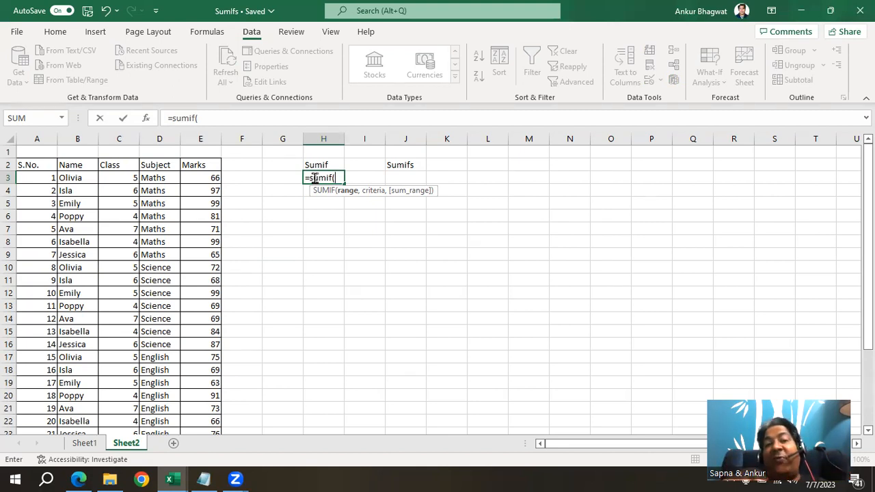
left_click(123, 176)
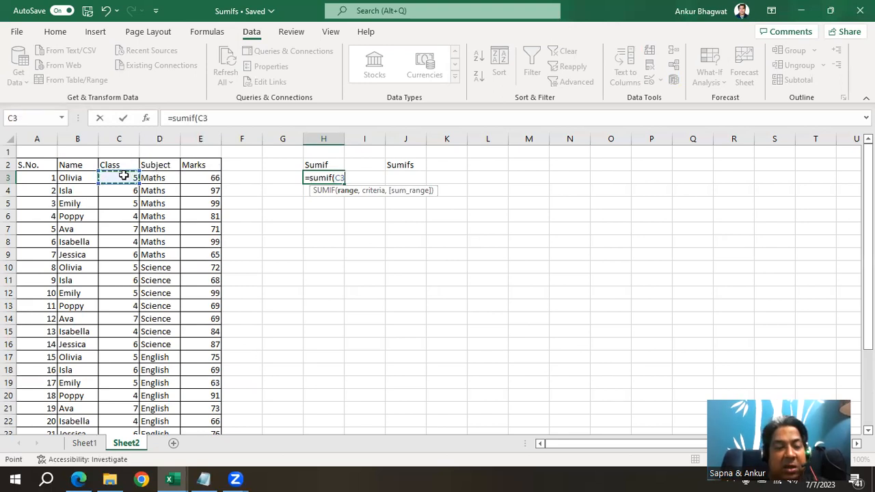
key("shift+Down")
key("shift+Down")
key("shift+Down")
key("shift+Down")
key("shift+Down")
key("shift+Down")
key("shift+Down")
key("shift+Down")
key("shift+Down")
key("shift+Down")
key("shift+Down")
key("shift+Down")
key("shift+Down")
key("shift+Down")
key("shift+Down")
key("shift+Down")
key("shift+Down")
key("shift+Down")
key("shift+Down")
key("shift+Down")
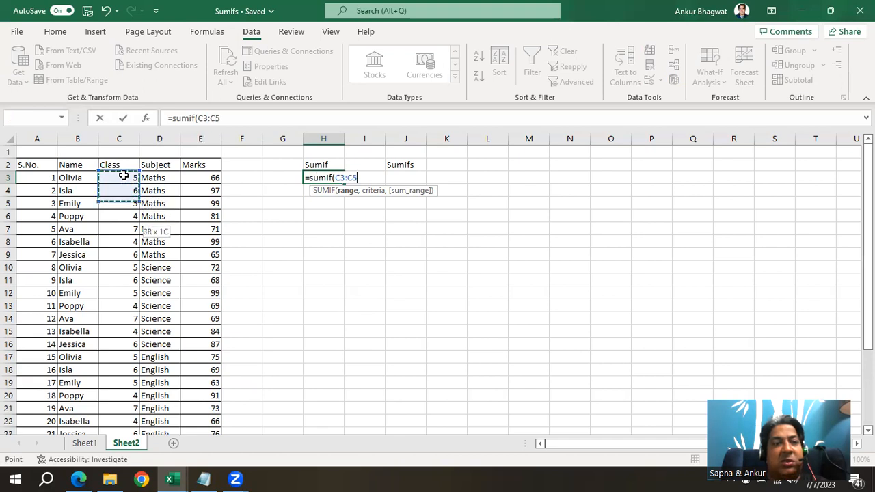
key("shift+Up")
key("shift+Up")
key("shift+Up")
key("shift+Up")
key("shift+Up")
key("shift+Up")
key("shift+Up")
key("shift+Up")
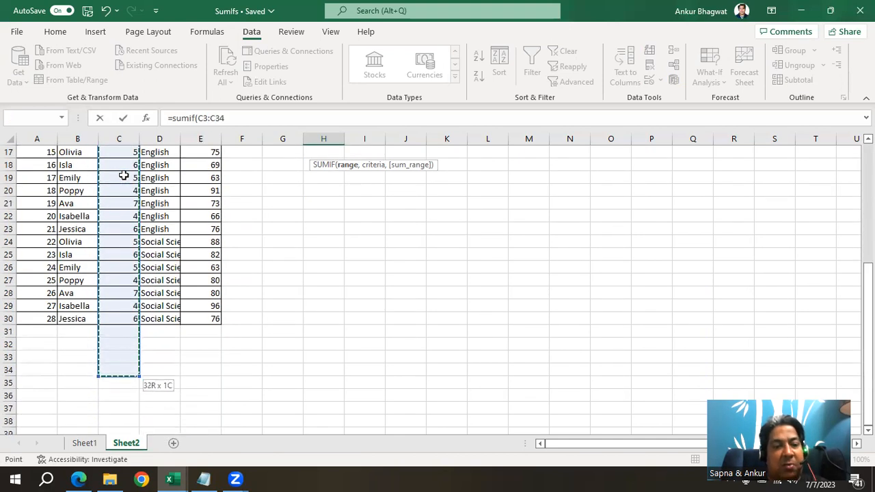
key("shift+Down")
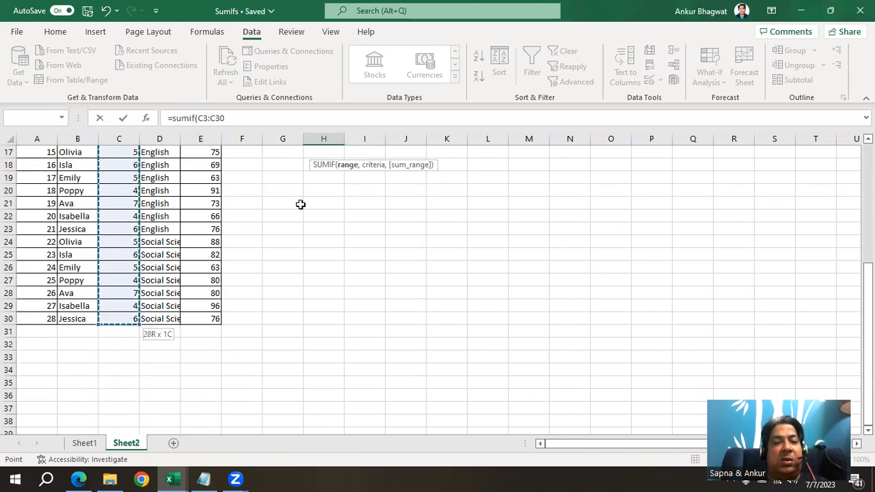
scroll(301, 204, "up", 5)
scroll(300, 205, "up", 1)
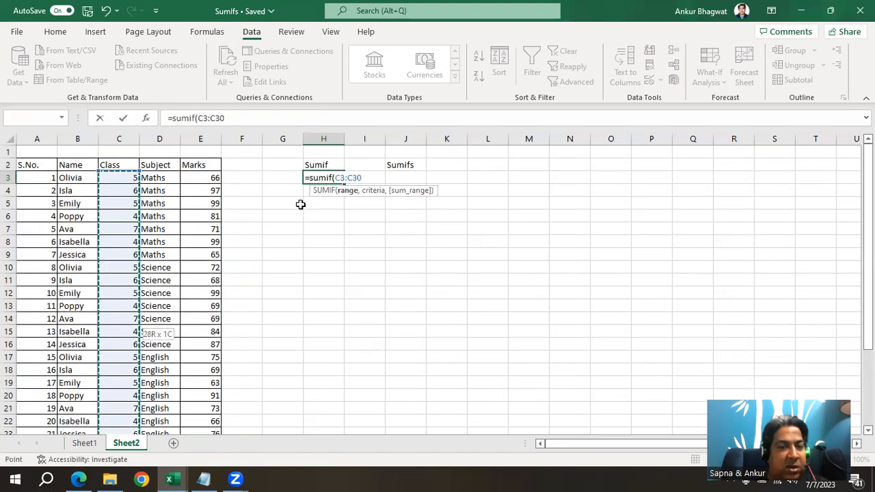
- Add C3 as the SUMIF criterion and select the Marks column from E3 downward as the sum range
type(",")
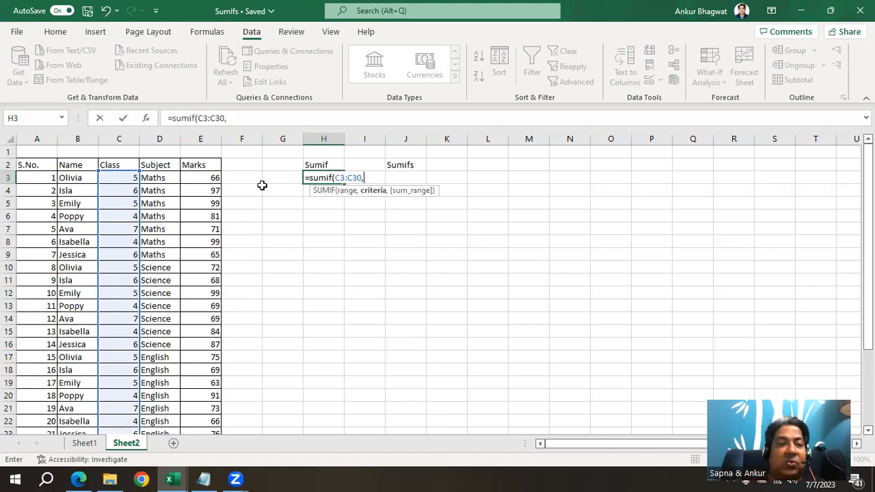
left_click(117, 181)
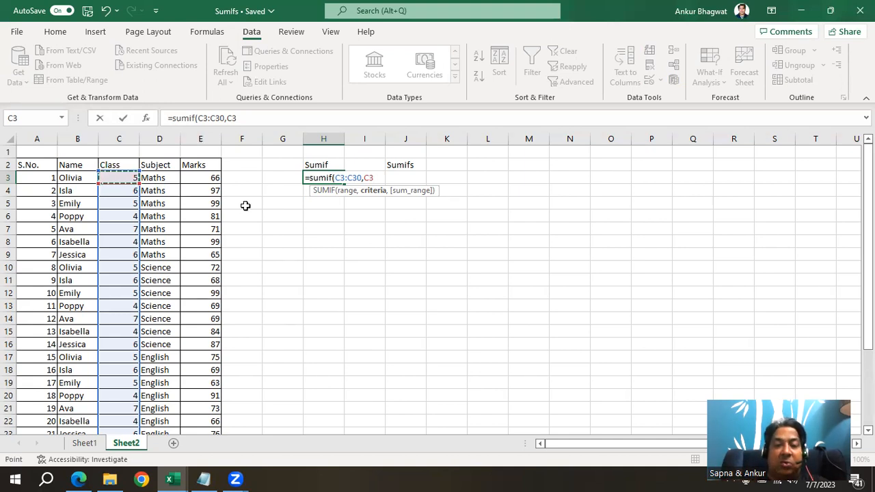
type(",")
left_click_drag(202, 176, 202, 190)
key("shift+Down")
key("shift+Down")
key("shift+Down")
key("shift+Down")
key("shift+Down")
key("shift+Down")
key("shift+Down")
key("shift+Down")
key("shift+Down")
key("shift+Down")
key("shift+Down")
key("shift+Down")
key("shift+Down")
key("shift+Down")
key("shift+Down")
key("shift+Down")
key("shift+Down")
key("shift+Down")
key("shift+Down")
key("shift+Down")
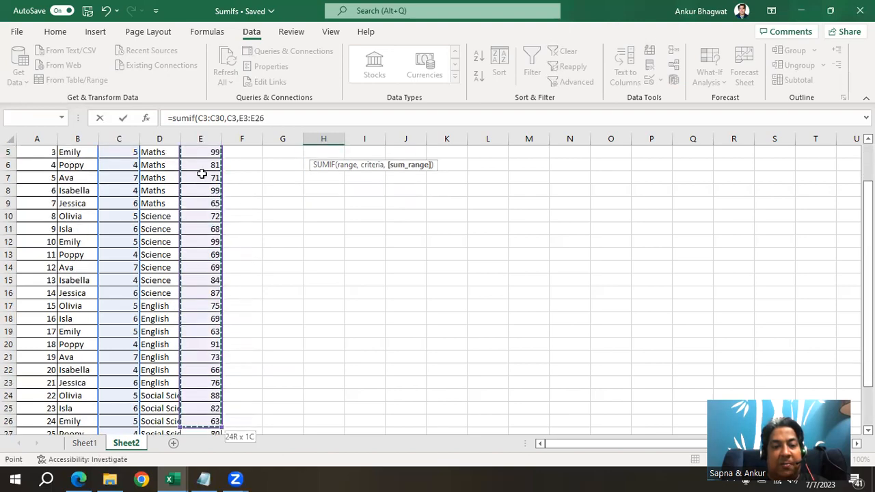